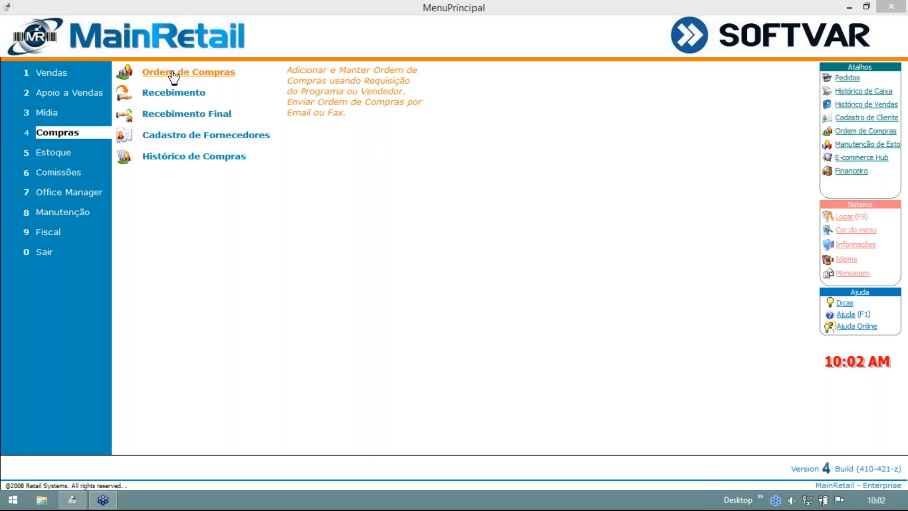
- Open the purchase orders, list those of all stores and select the supplier Allied Tecnologia S.A. -09
left_click(178, 77)
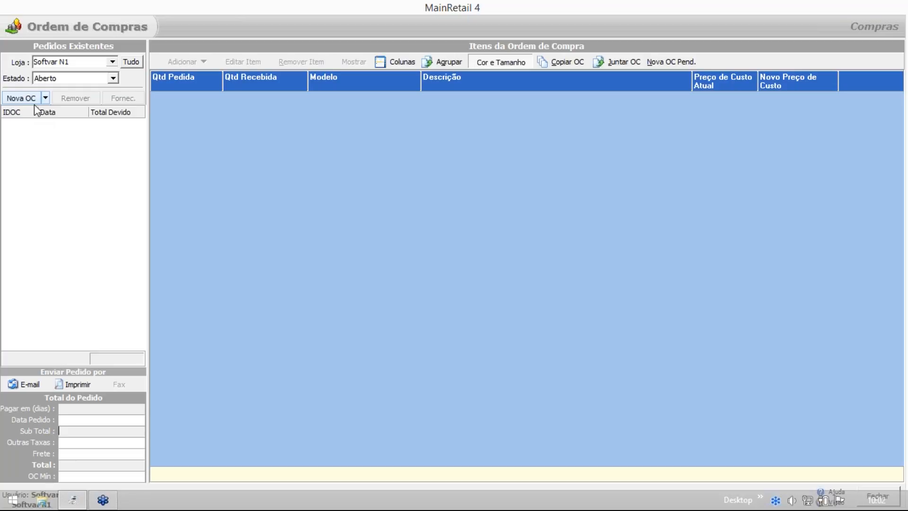
left_click(132, 65)
left_click(118, 137)
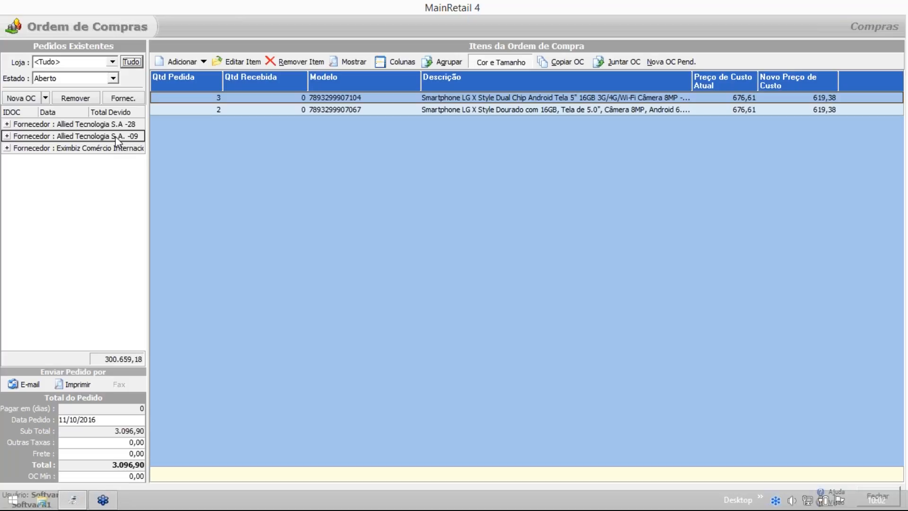
- Expand the three suppliers' groups to view their open orders, and collapse them again
left_click(6, 148)
left_click(6, 137)
left_click(7, 124)
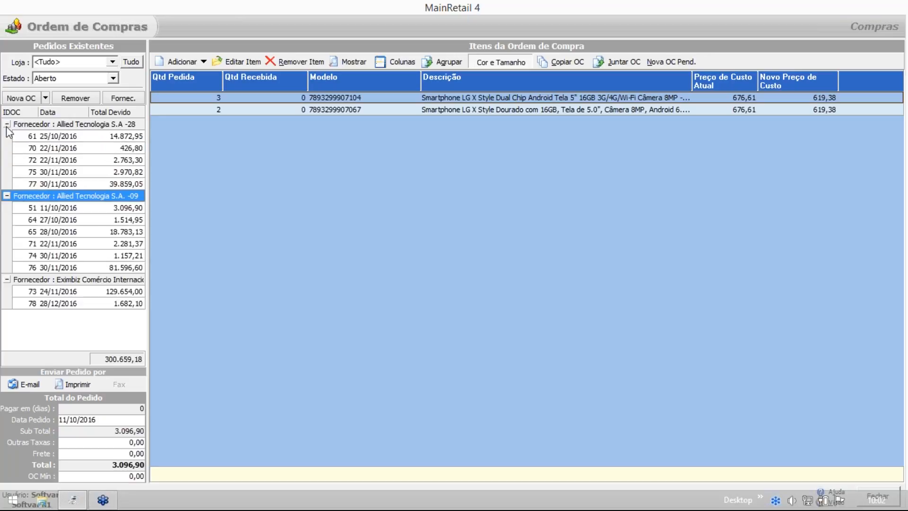
left_click(8, 124)
left_click(7, 136)
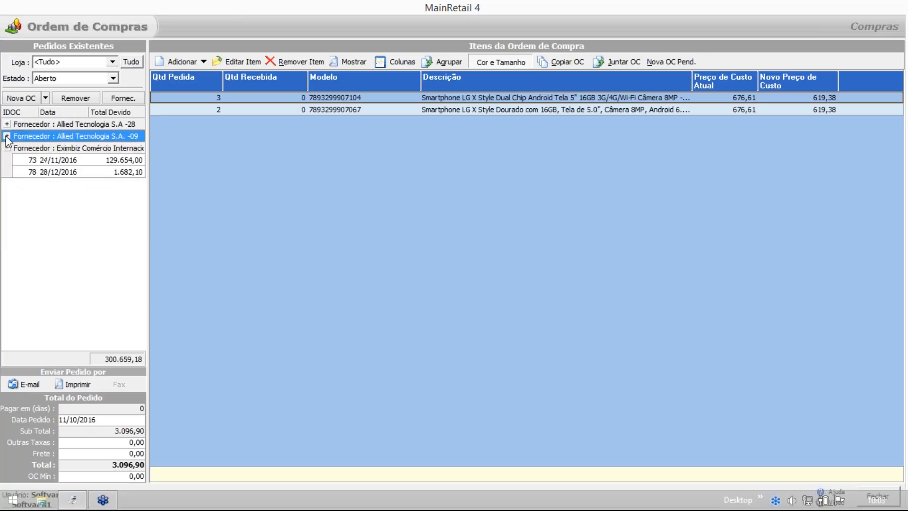
left_click(7, 148)
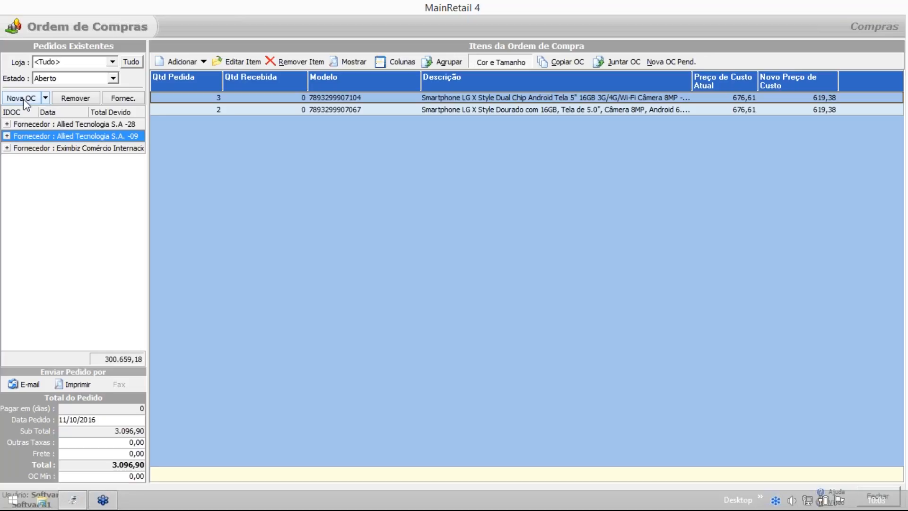
- Start a new single purchase order for store Softvar N1 with the supplier listed directly below Across Traduções Ltda
left_click(45, 98)
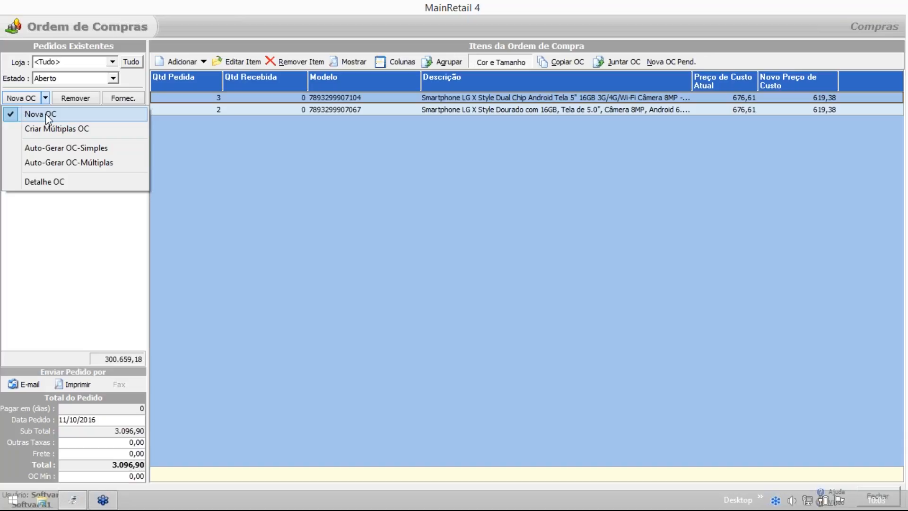
left_click(45, 114)
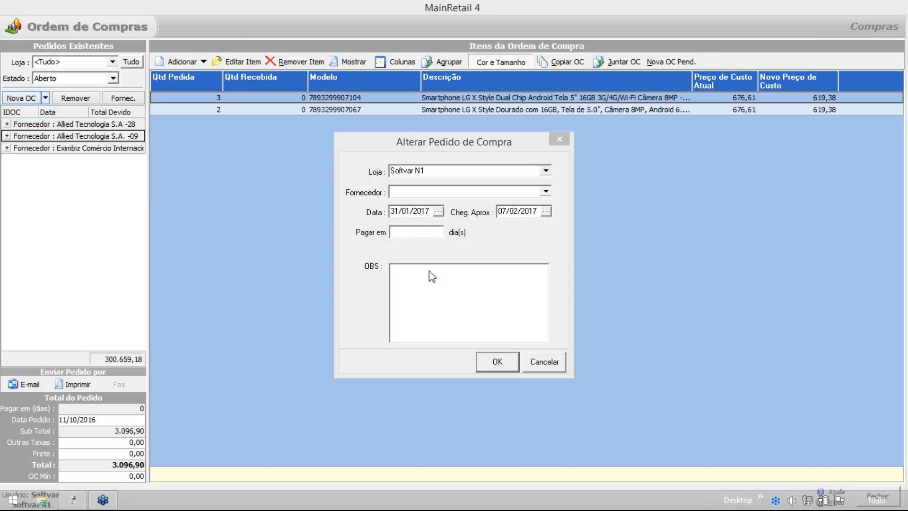
left_click_drag(389, 138, 291, 95)
left_click(445, 144)
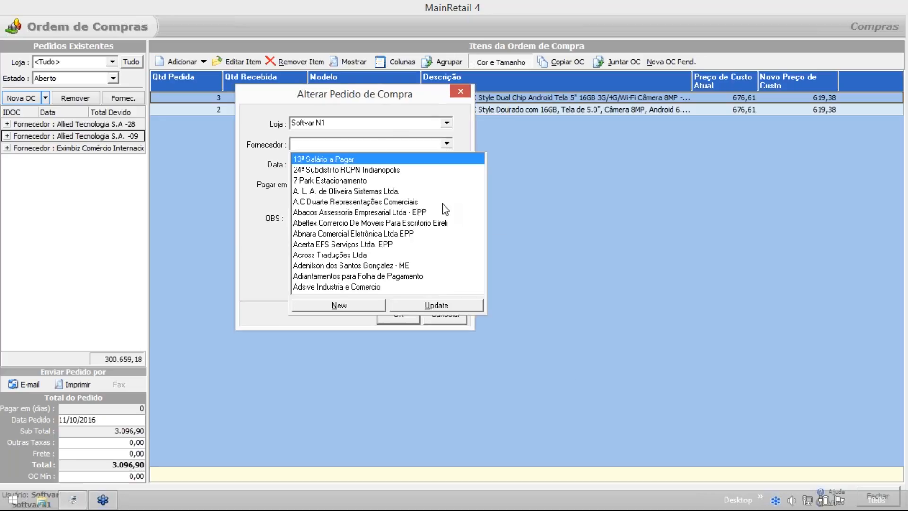
left_click(333, 266)
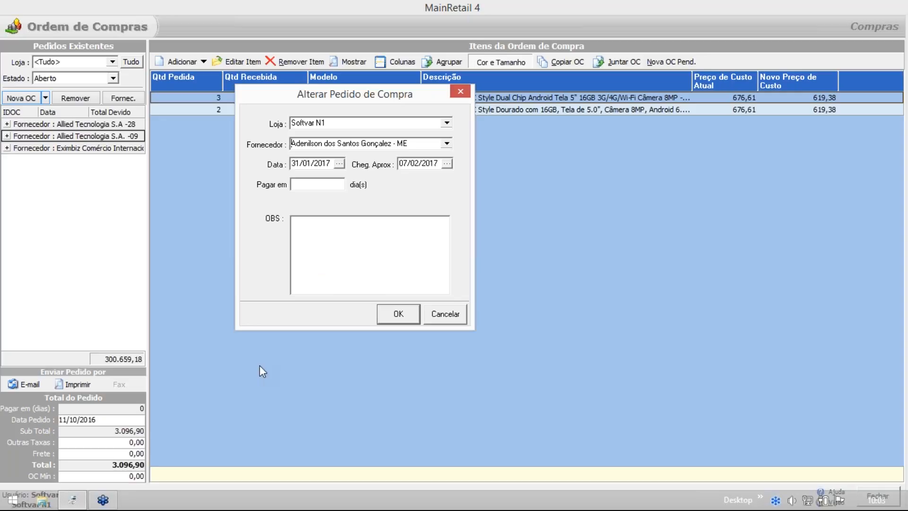
- Set the approximate arrival date to 08/02/2017, leave payment days and notes empty, and create the purchase order
left_click_drag(311, 164, 263, 164)
left_click_drag(418, 164, 398, 164)
left_click(446, 163)
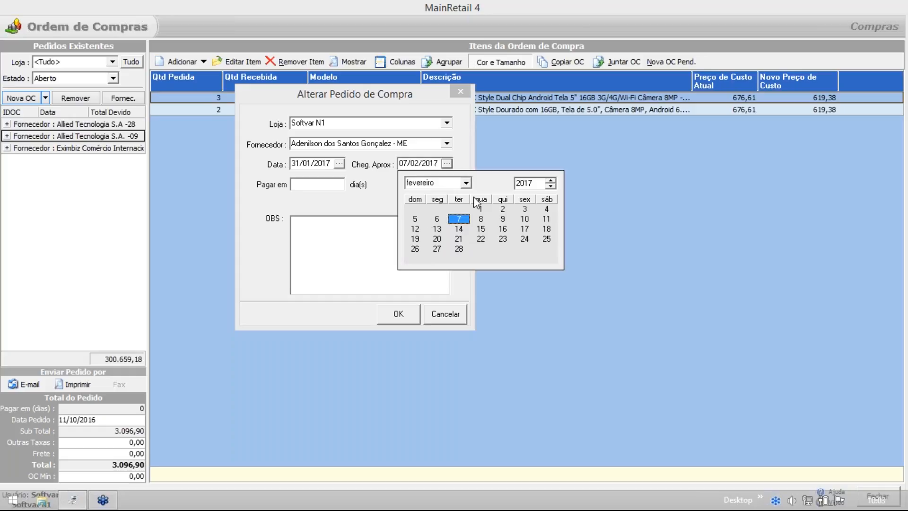
left_click(480, 219)
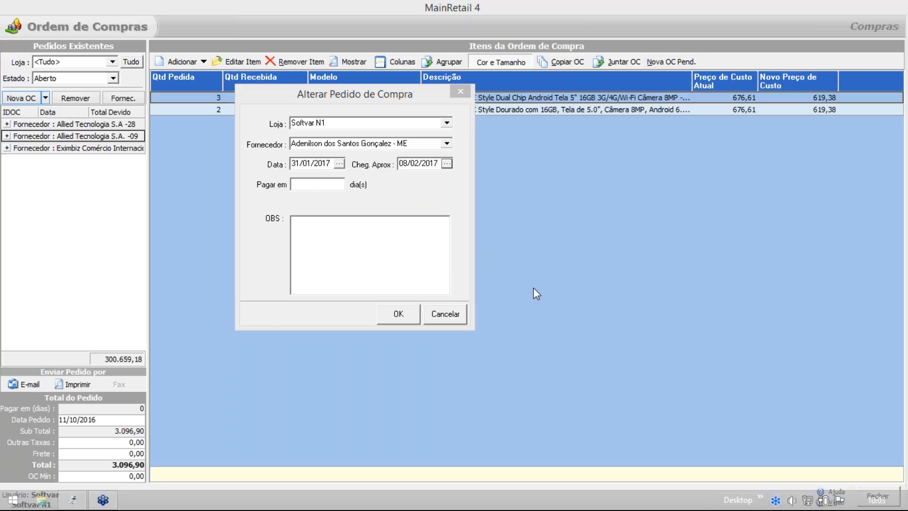
left_click_drag(368, 95, 325, 95)
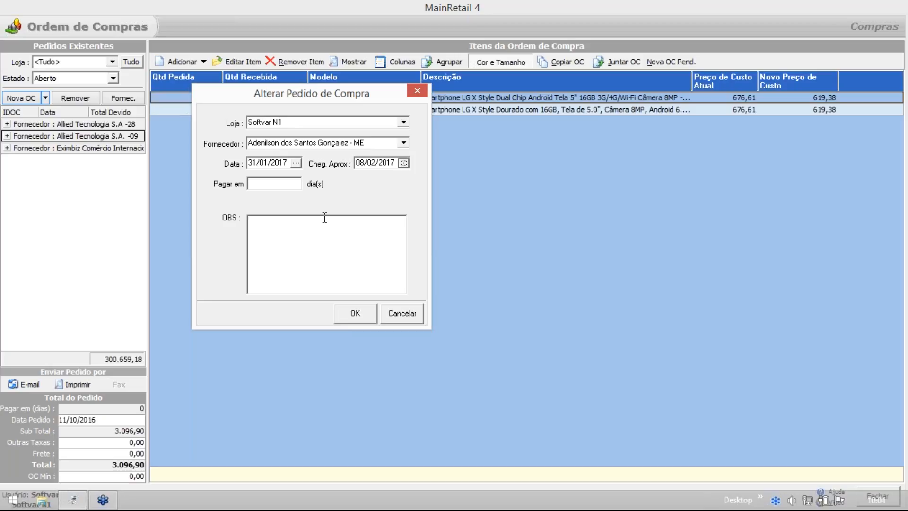
left_click(259, 182)
left_click(304, 237)
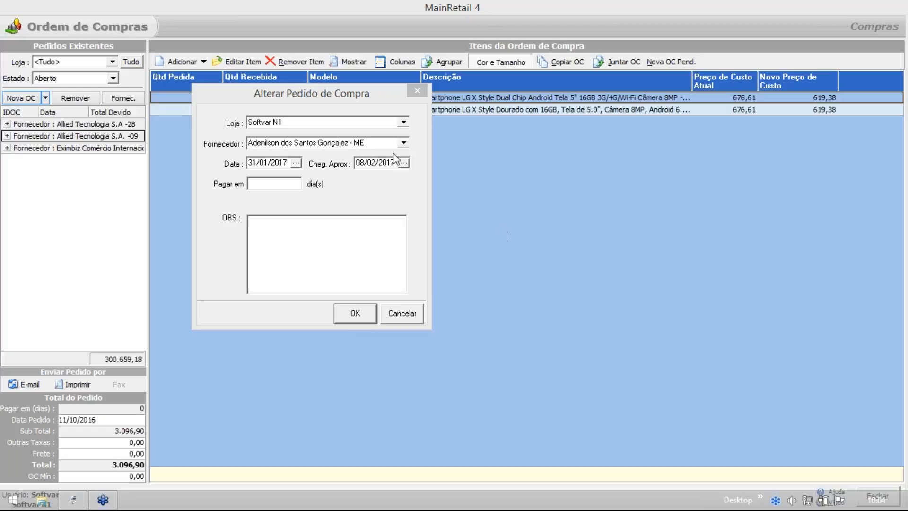
left_click(355, 314)
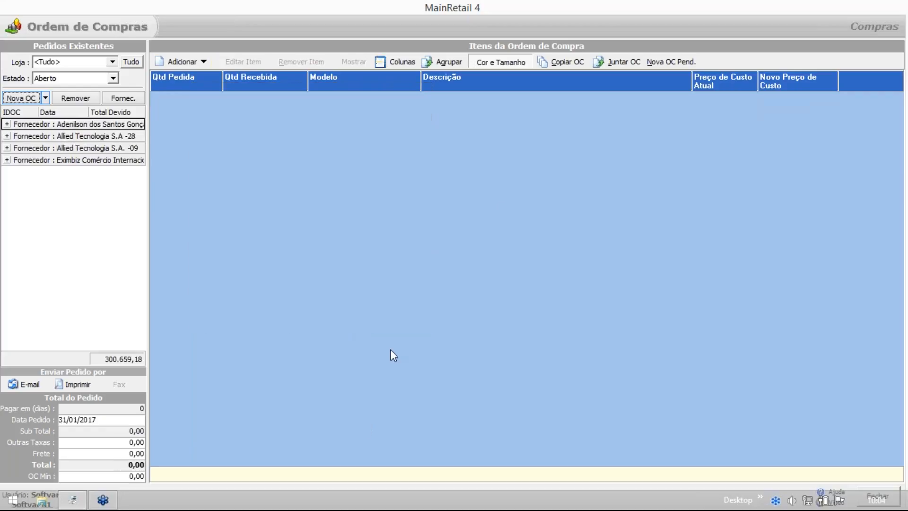
- Create a second purchase order for the same supplier, keeping the default store and dates
left_click(7, 124)
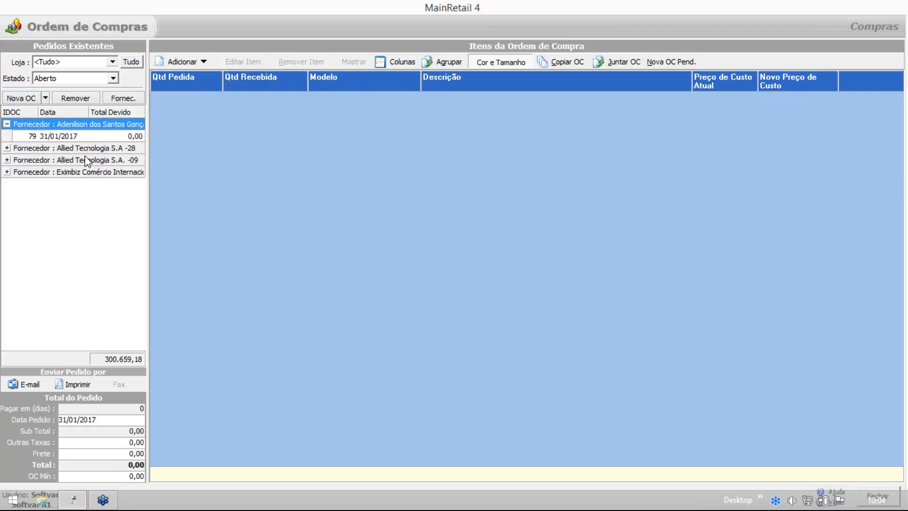
left_click(7, 148)
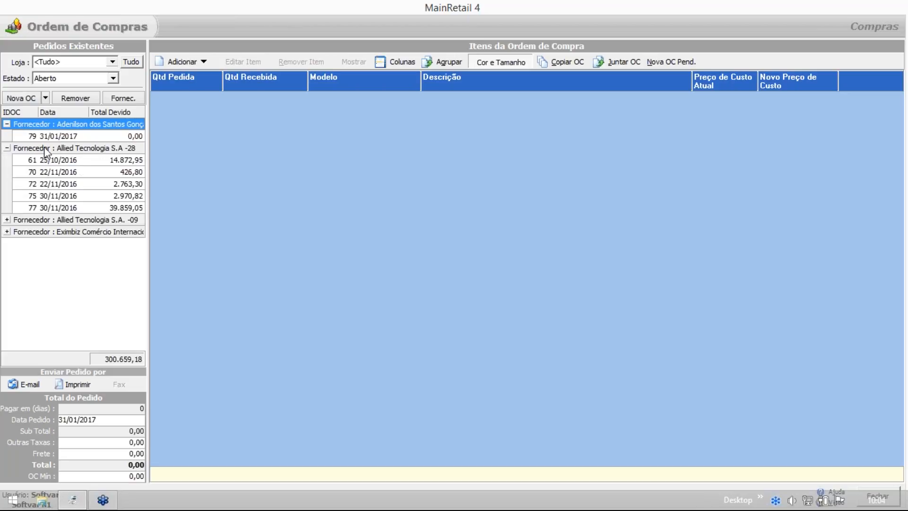
left_click(23, 101)
left_click(404, 143)
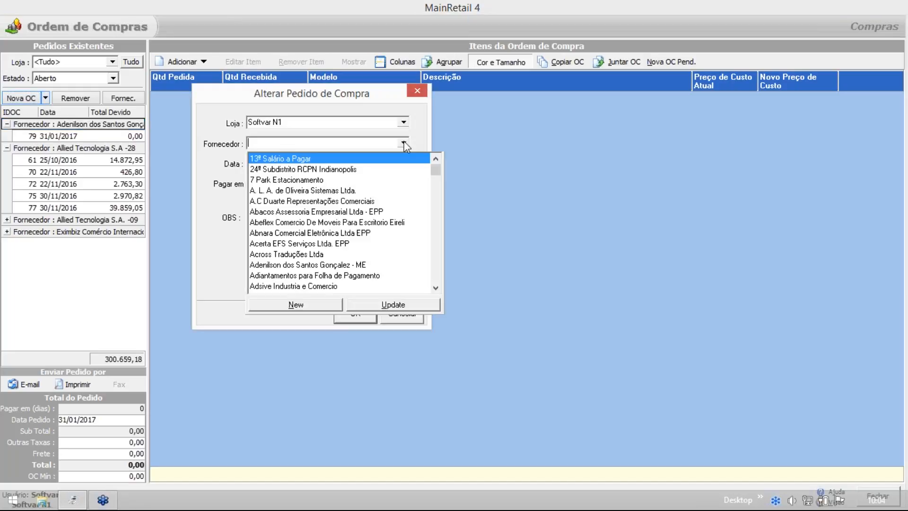
left_click(297, 266)
left_click(345, 315)
- Examine the two new orders listed under the supplier by selecting them in turn
left_click(71, 137)
left_click(74, 144)
left_click(74, 141)
left_click(77, 150)
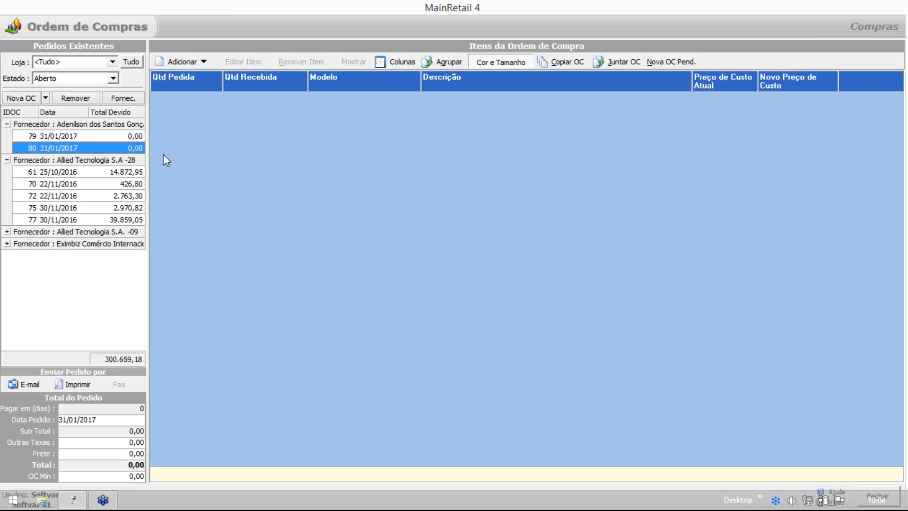
left_click(108, 137)
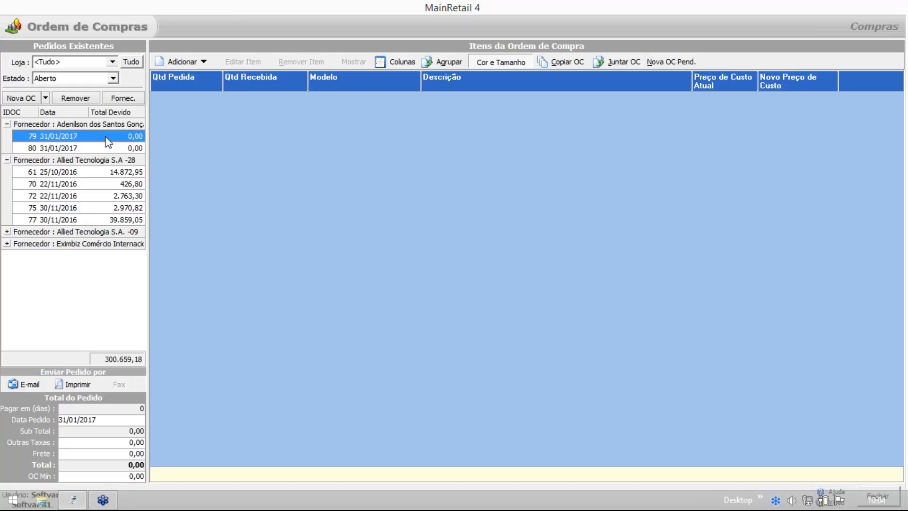
left_click(182, 62)
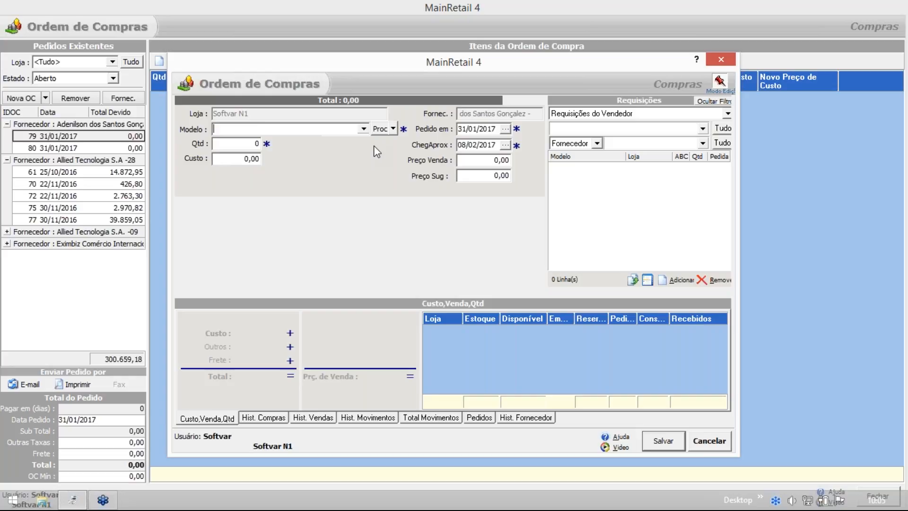
key("alt+Down")
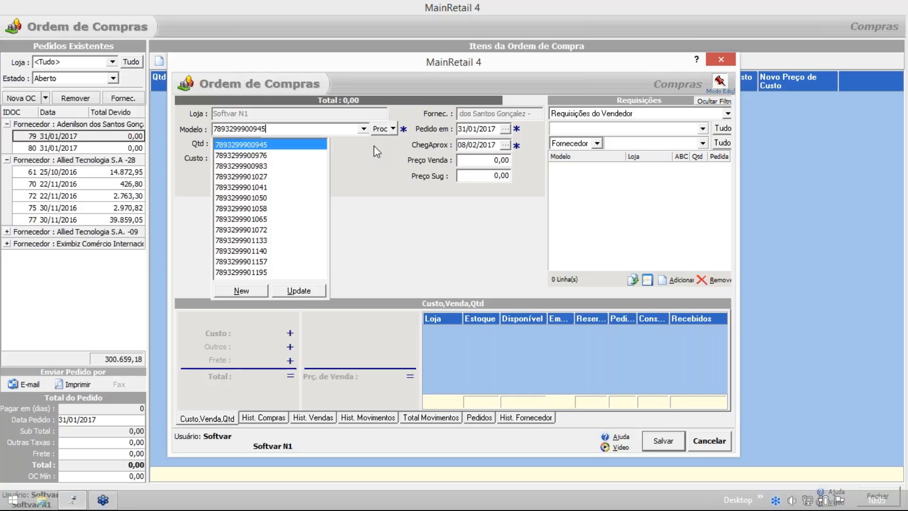
left_click(256, 146)
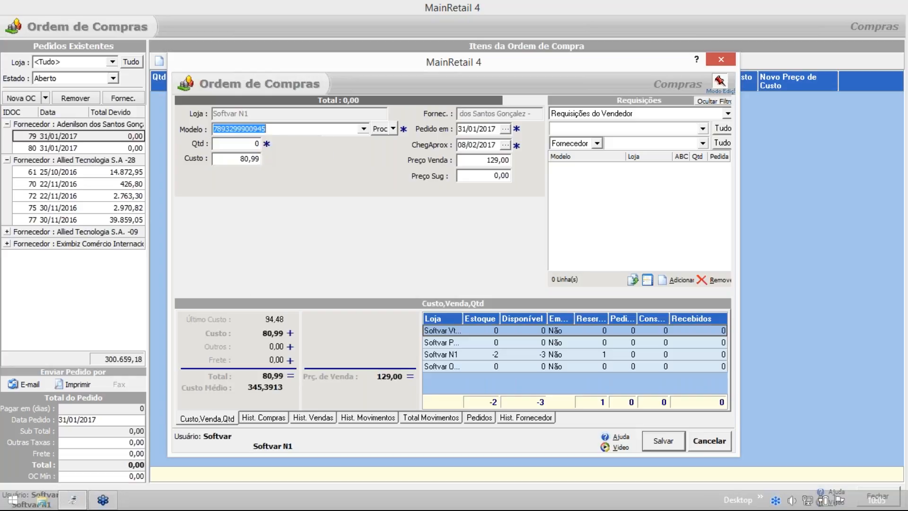
left_click(240, 143)
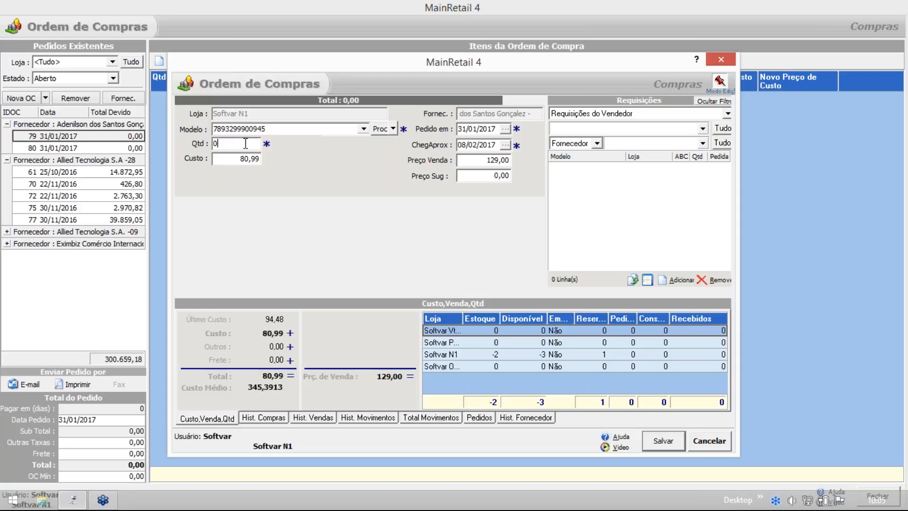
type("1")
- Review the item's cost and model, save the item to the order and confirm the operation
left_click(245, 160)
left_click(242, 159)
left_click_drag(243, 159, 204, 159)
left_click(267, 127)
key("shift+Home")
key("Return")
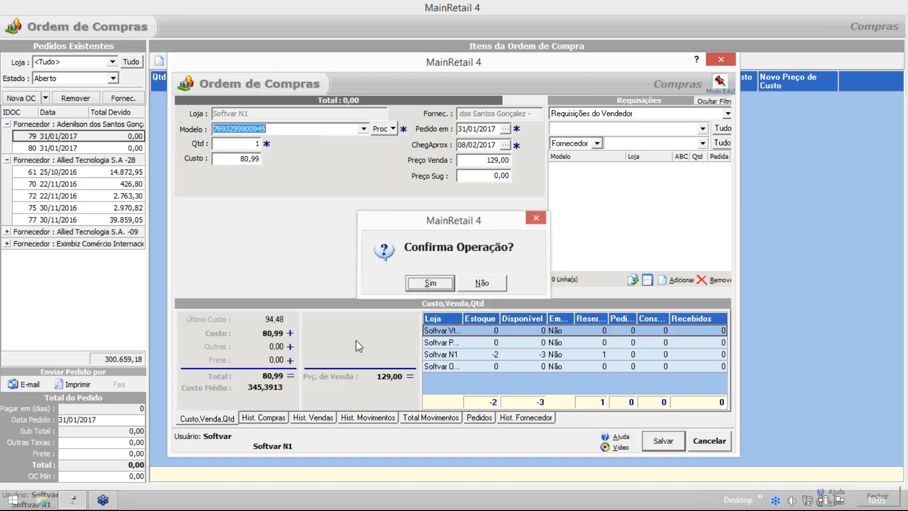
key("Return")
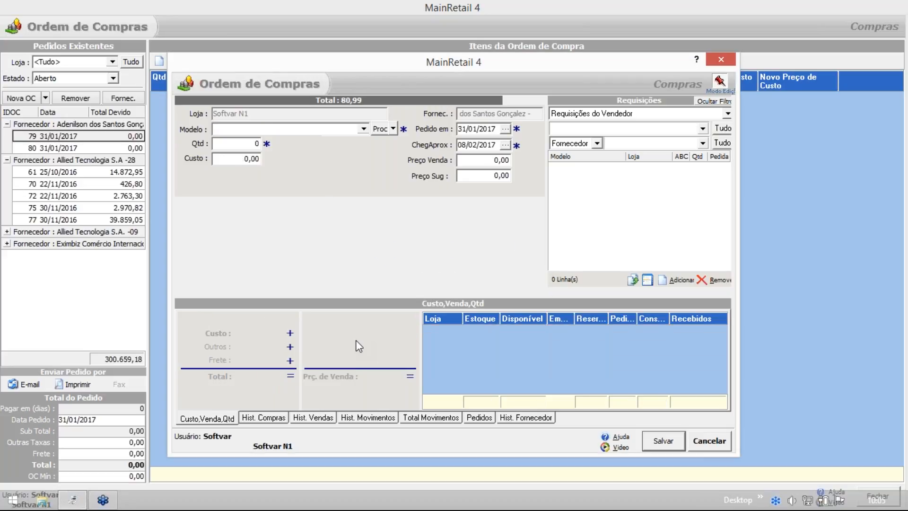
- Look up all products without filters, choose Bateria Moura 60GD (model 00000029) and set its quantity to 1
left_click(381, 129)
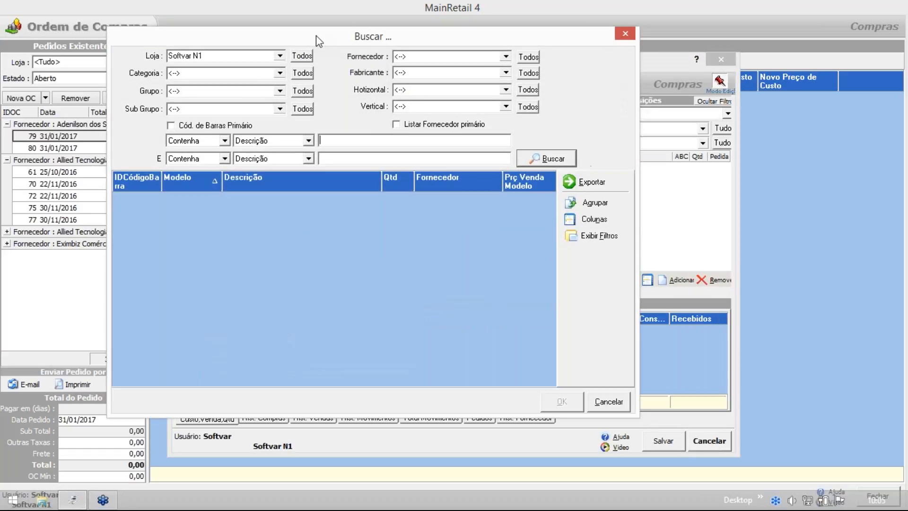
left_click(309, 141)
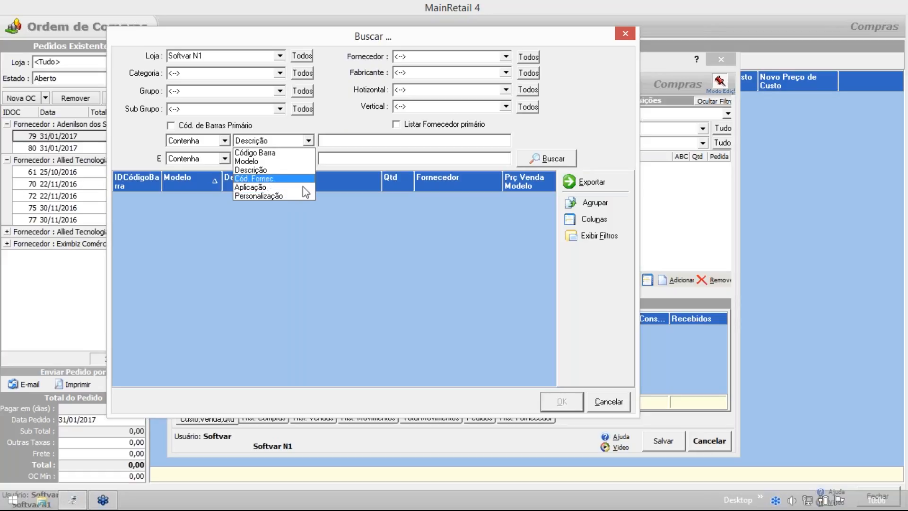
left_click(539, 164)
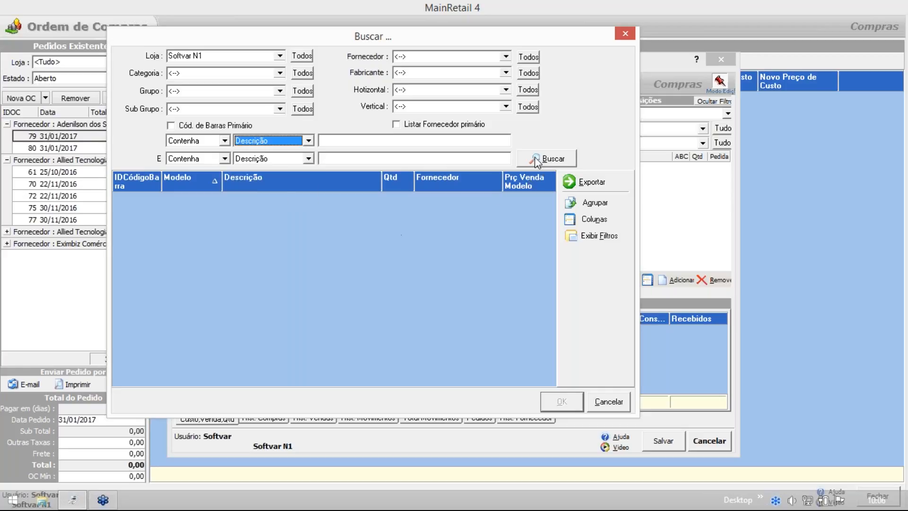
left_click(537, 161)
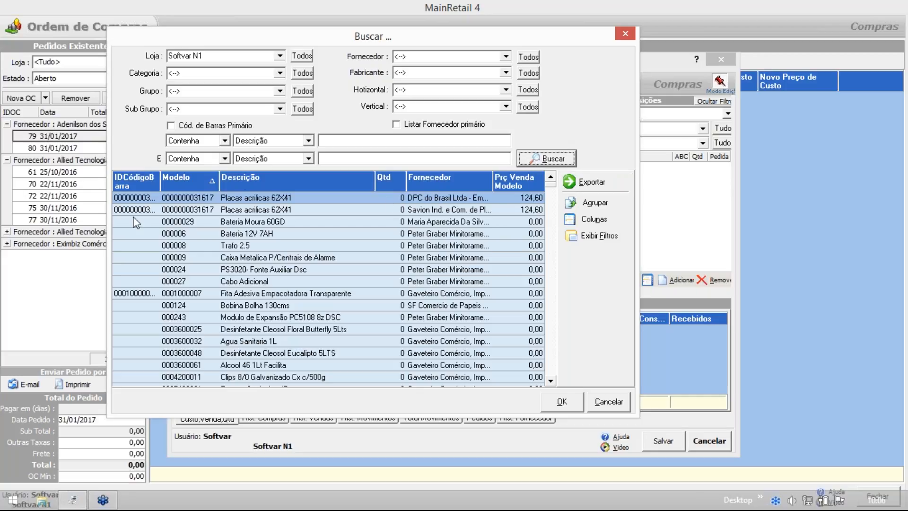
left_click(214, 224)
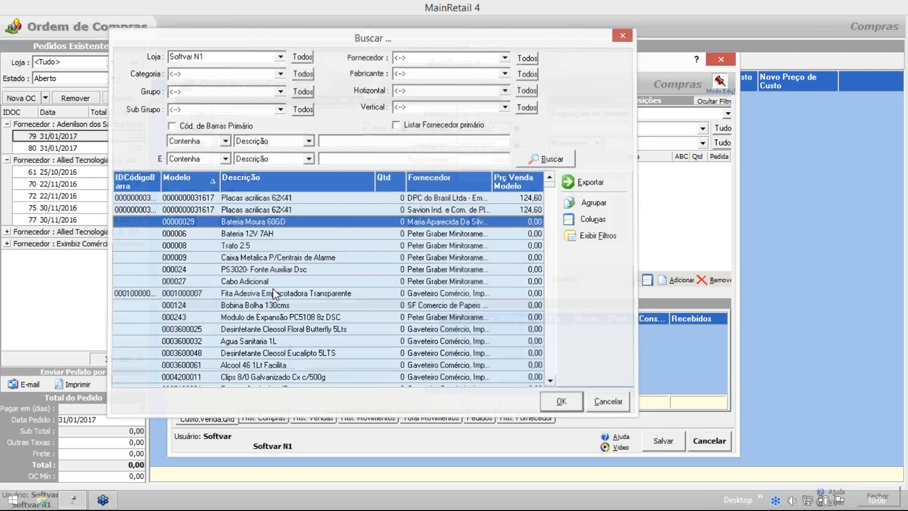
key("Return")
type("1")
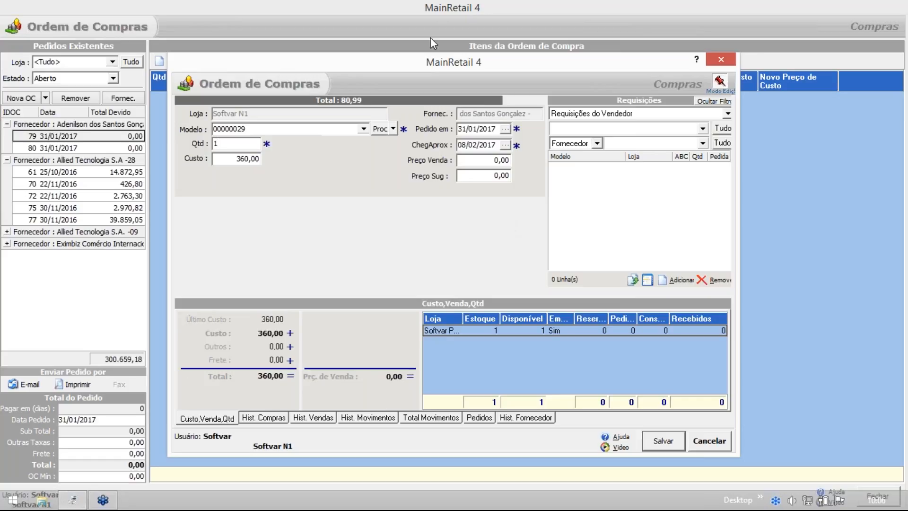
- Inspect the sale price and suggested price fields of the item being entered
left_click_drag(302, 60, 199, 15)
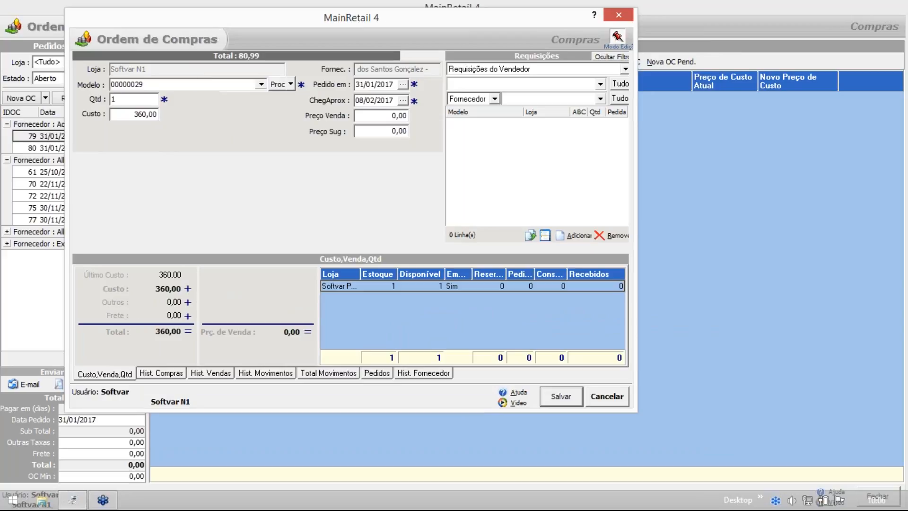
left_click(373, 115)
double_click(396, 116)
left_click(394, 131)
left_click(155, 84)
key("Down")
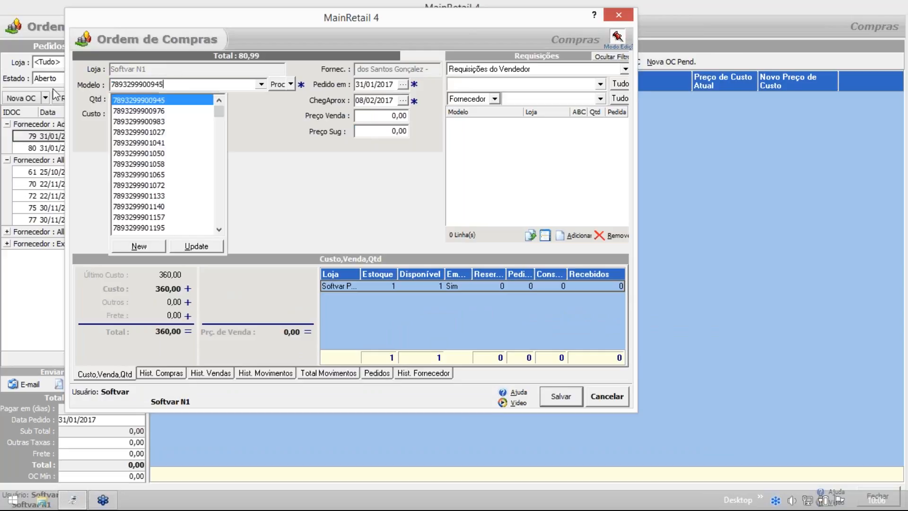
left_click(117, 84)
key("Return")
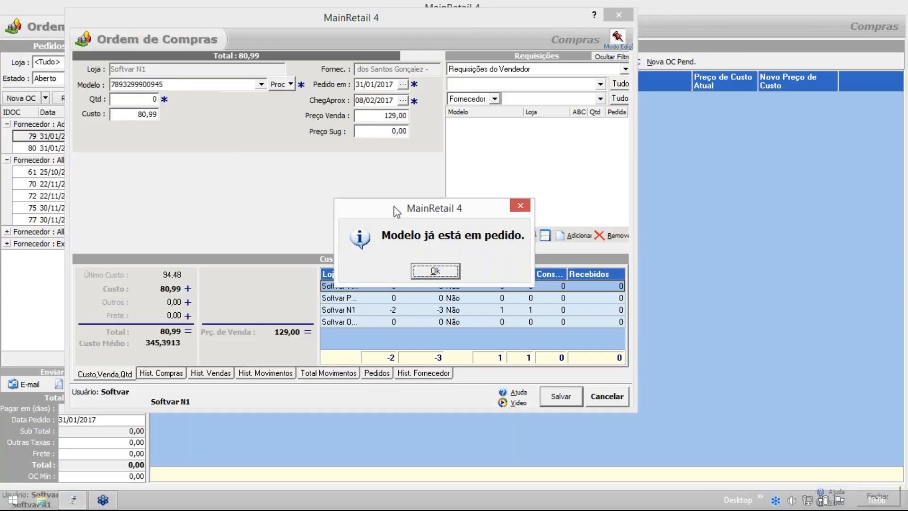
left_click_drag(421, 216, 338, 170)
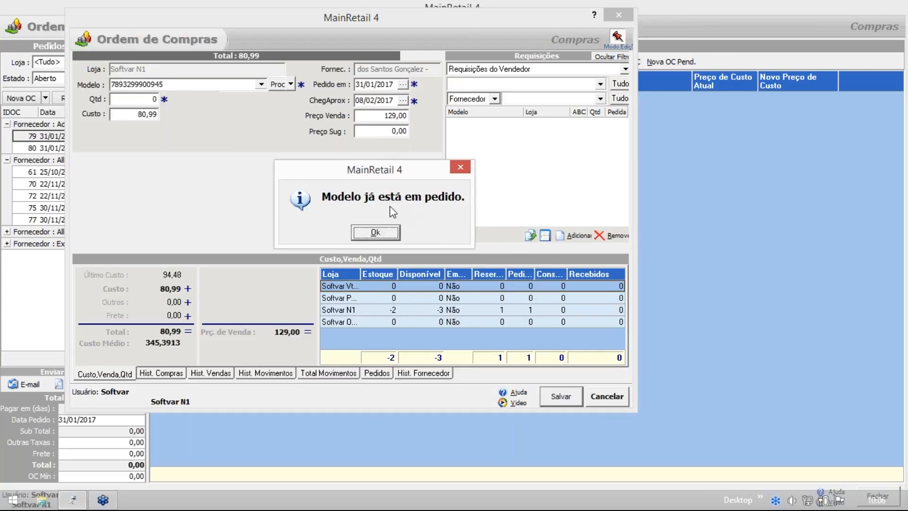
left_click(367, 235)
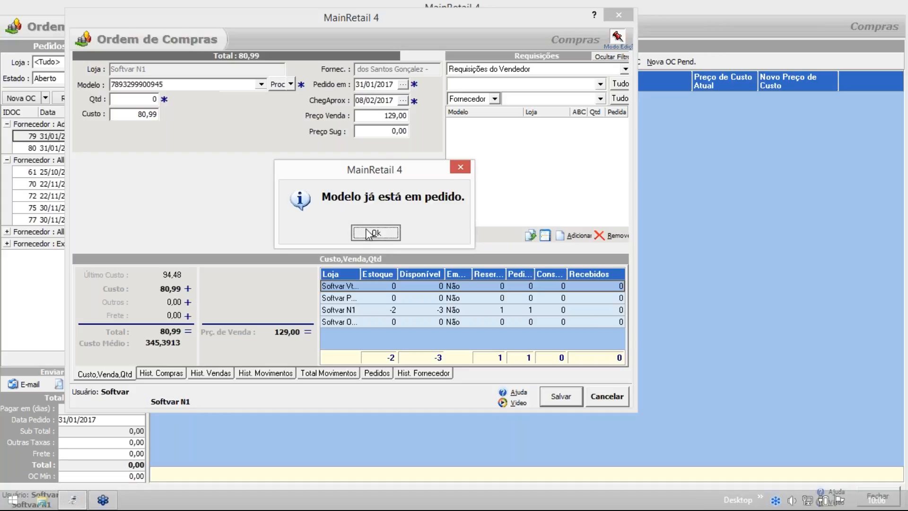
- Inspect the item's sale price and cost fields, and leave the item form without saving
left_click(395, 116)
left_click_drag(403, 116, 335, 130)
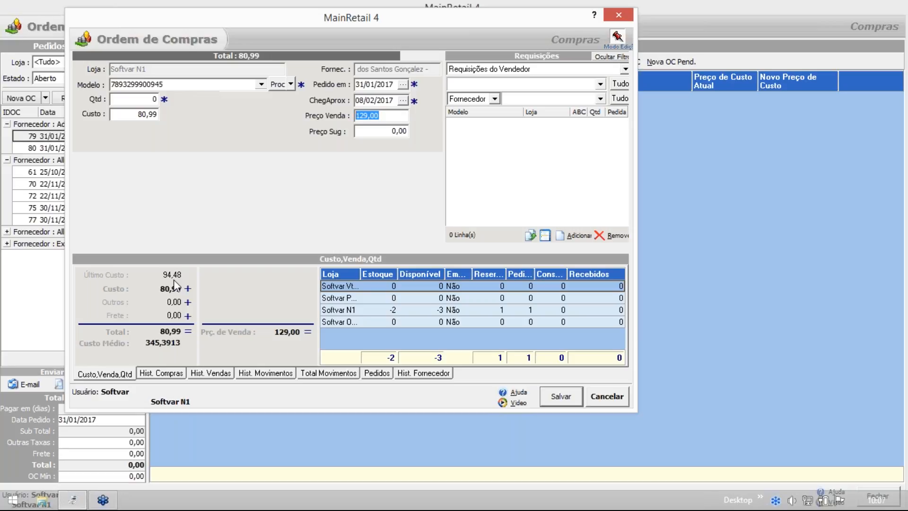
left_click(144, 114)
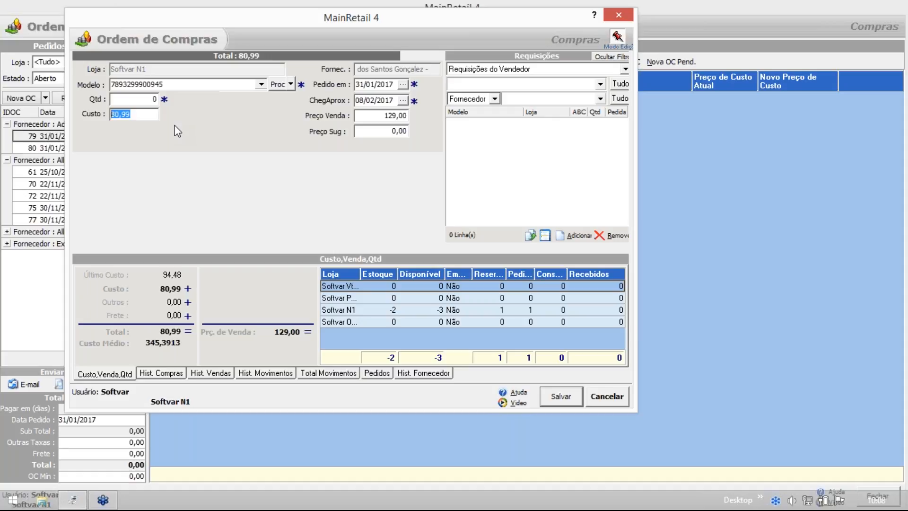
key("Return")
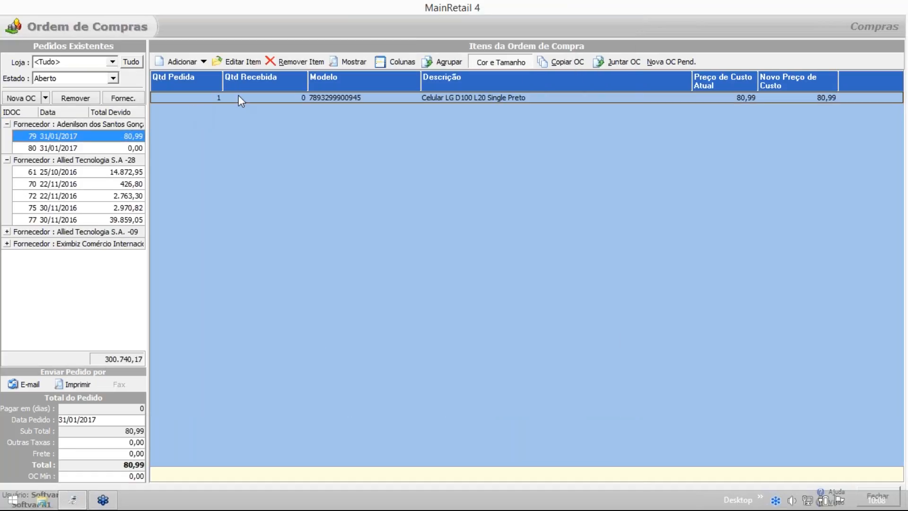
- Prepare an e-mail for the supplier's order containing the LG phone and open its attached text file
left_click(256, 100)
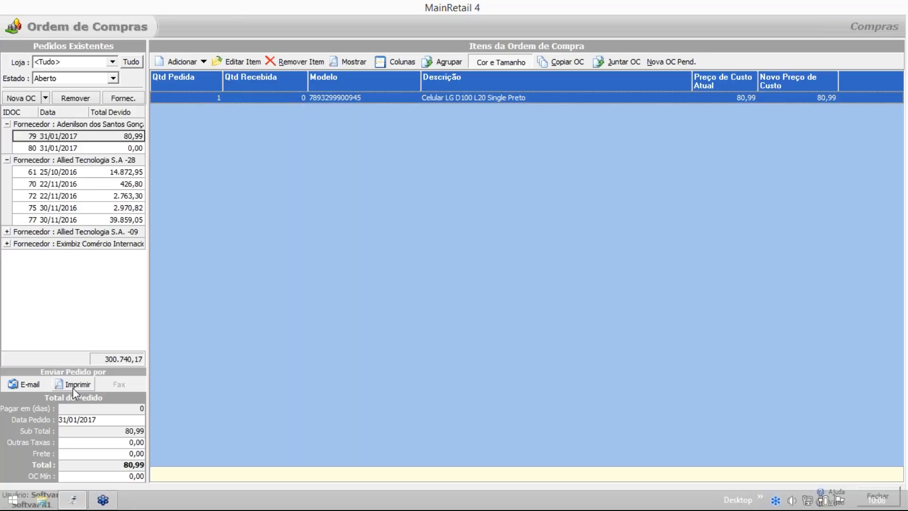
left_click(26, 383)
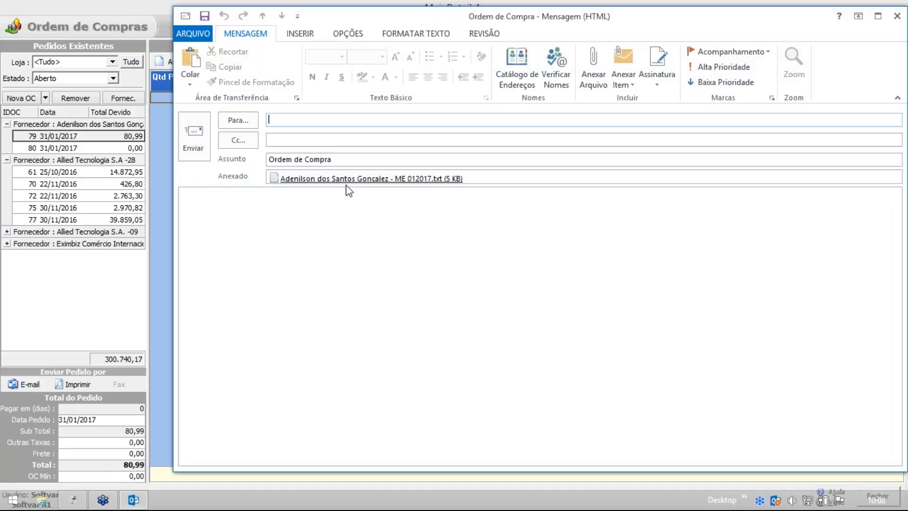
double_click(349, 178)
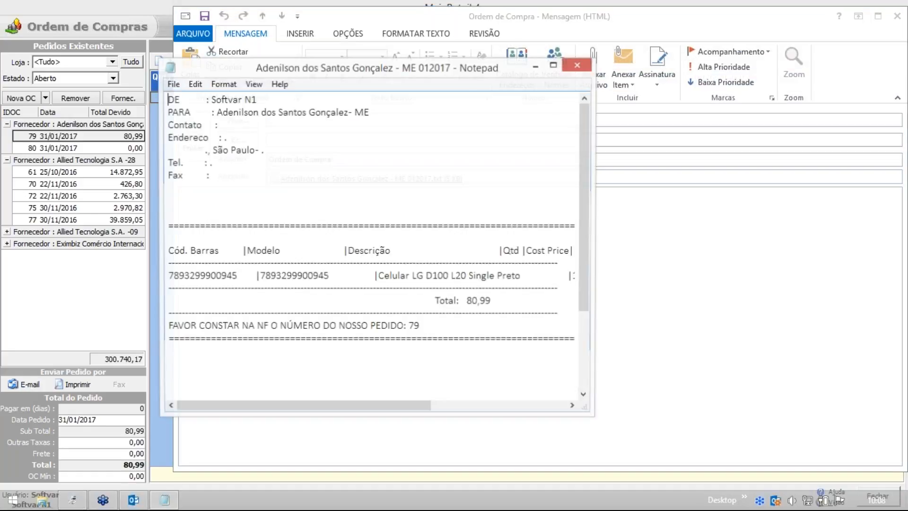
- Examine the order number note in the attached text file, and close both the file and the e-mail message unsent
left_click_drag(263, 74, 155, 28)
left_click_drag(272, 360, 213, 364)
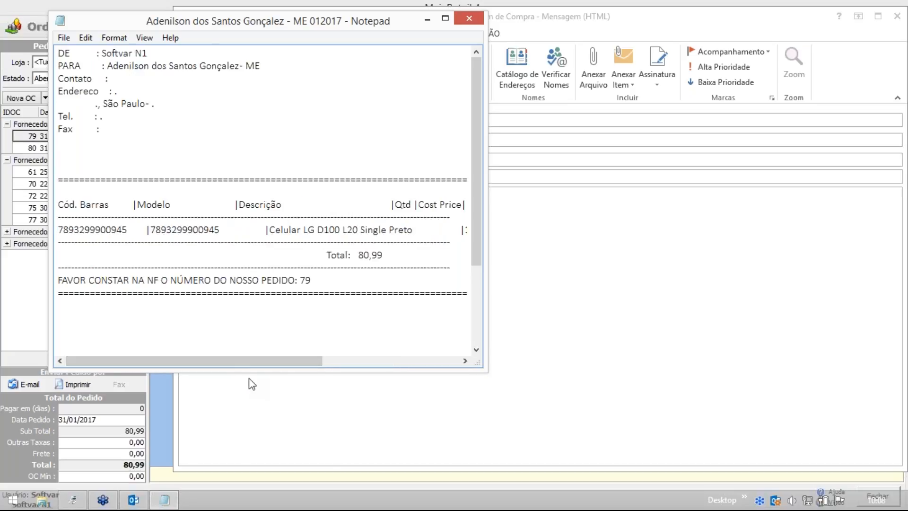
left_click_drag(323, 280, 58, 263)
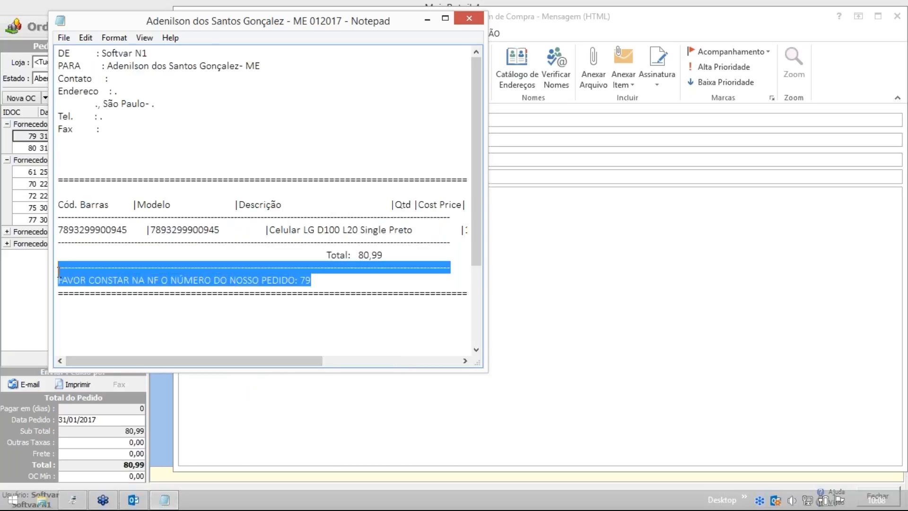
left_click(468, 19)
left_click(191, 17)
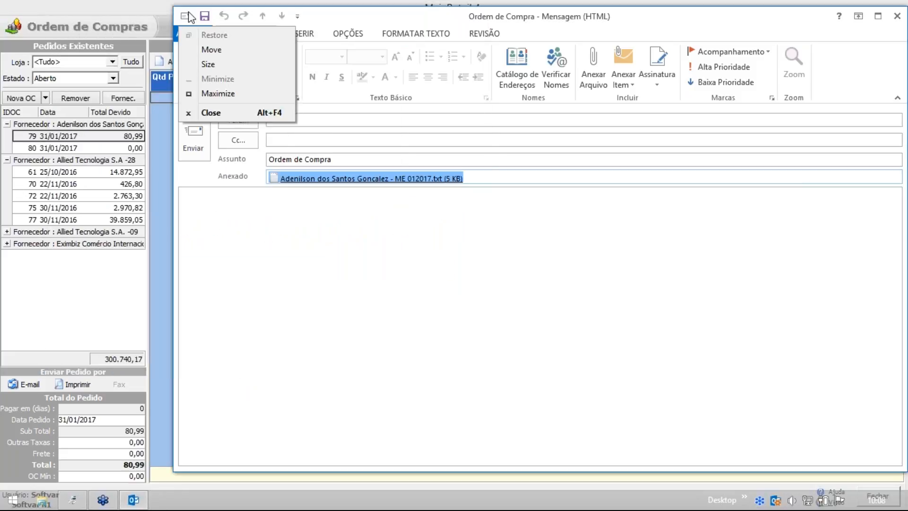
left_click(208, 136)
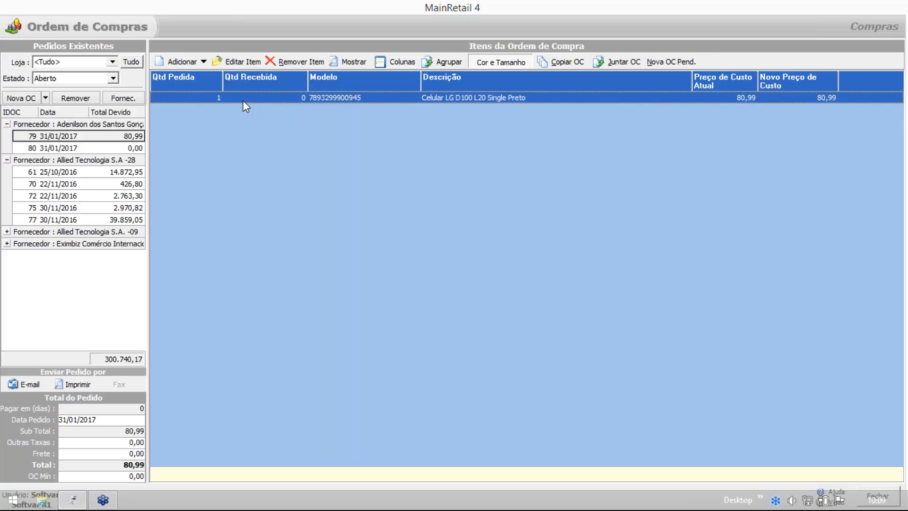
- Set the ordered quantity of Celular LG D100 L20 Single Preto to 5 and confirm the change
double_click(277, 97)
left_click(157, 99)
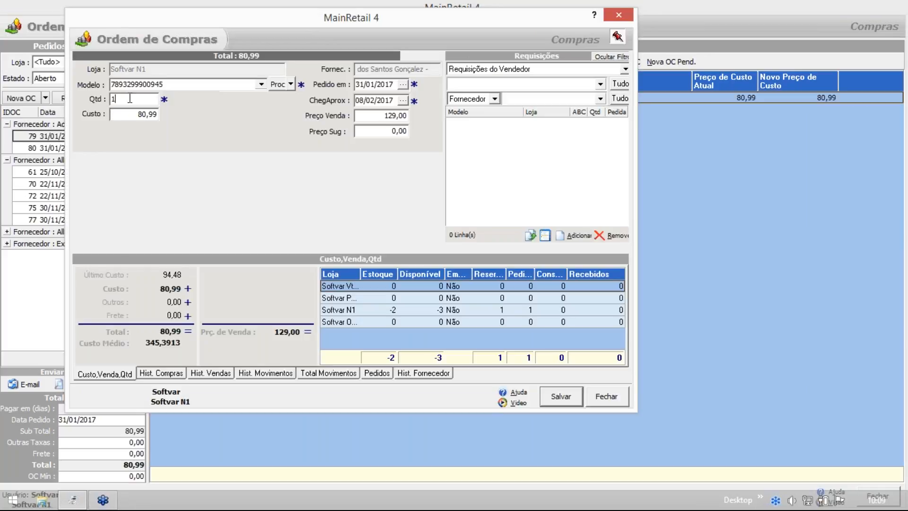
type("5")
key("Return")
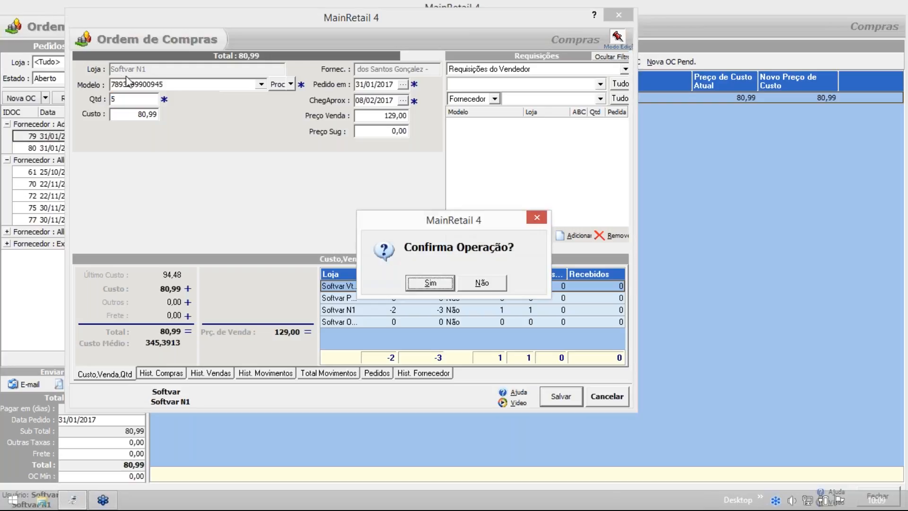
key("Return")
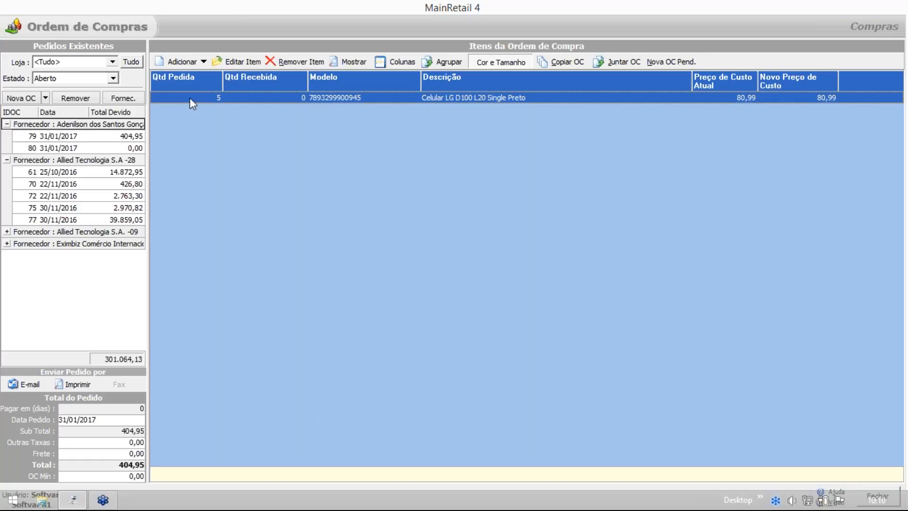
- Select the supplier's first order and check the status filter options, keeping Aberto
left_click(35, 137)
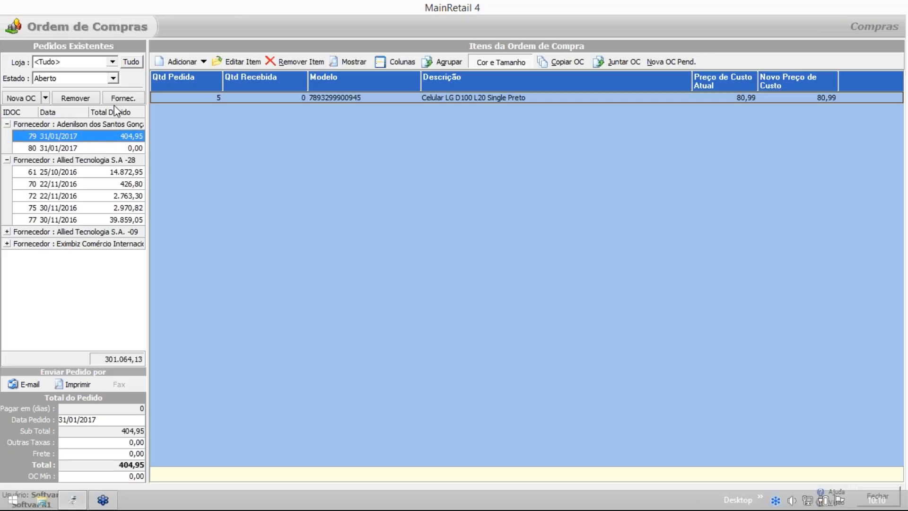
left_click(114, 78)
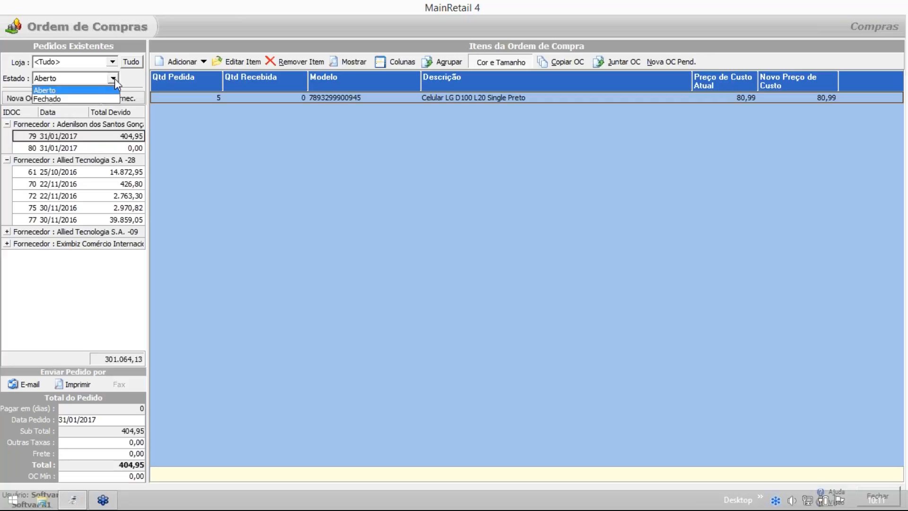
left_click(75, 90)
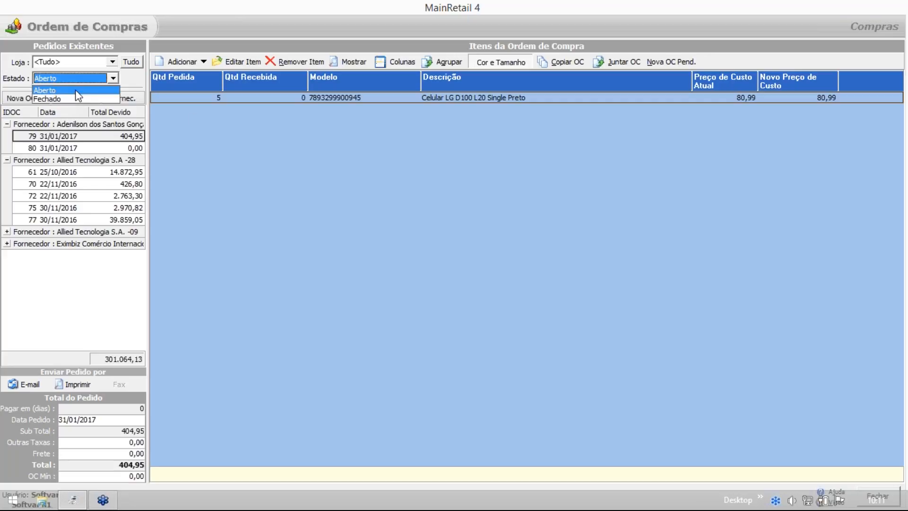
left_click(225, 124)
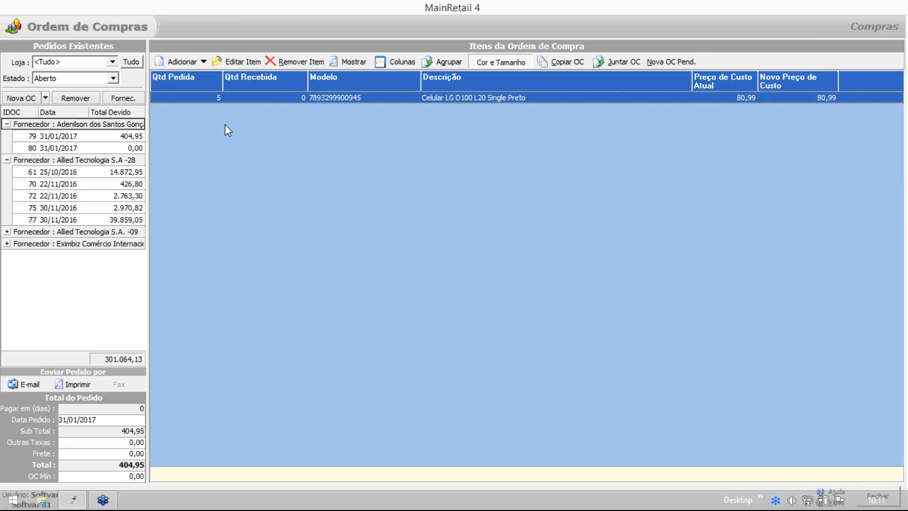
- Open the LG phone item to review its ordered and received quantities per store, and close it
left_click(516, 236)
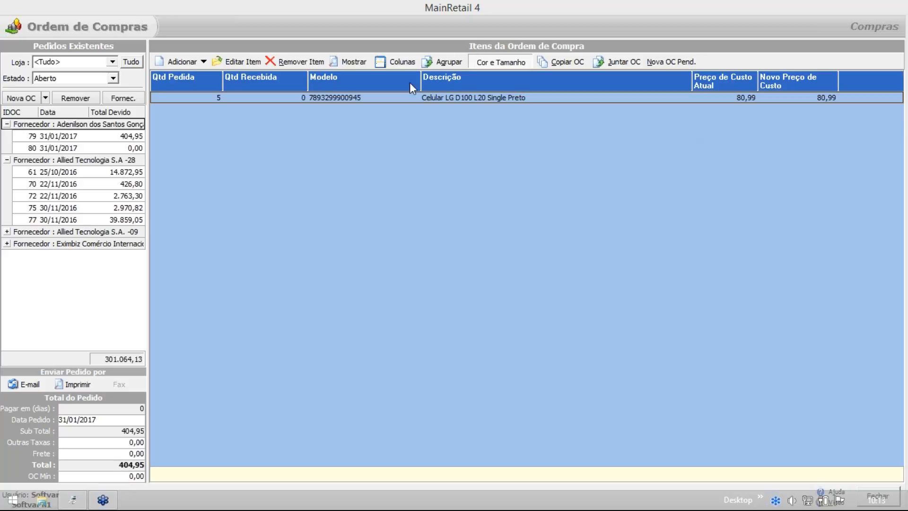
left_click(290, 99)
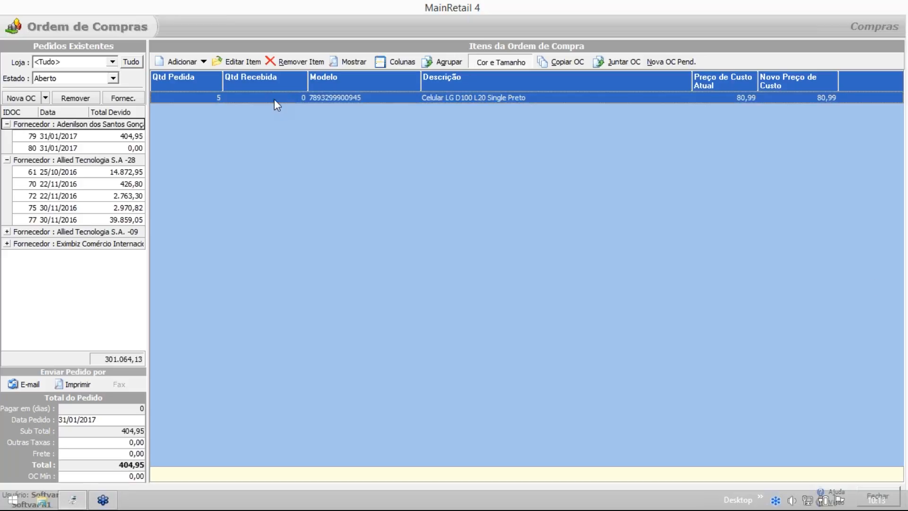
double_click(274, 98)
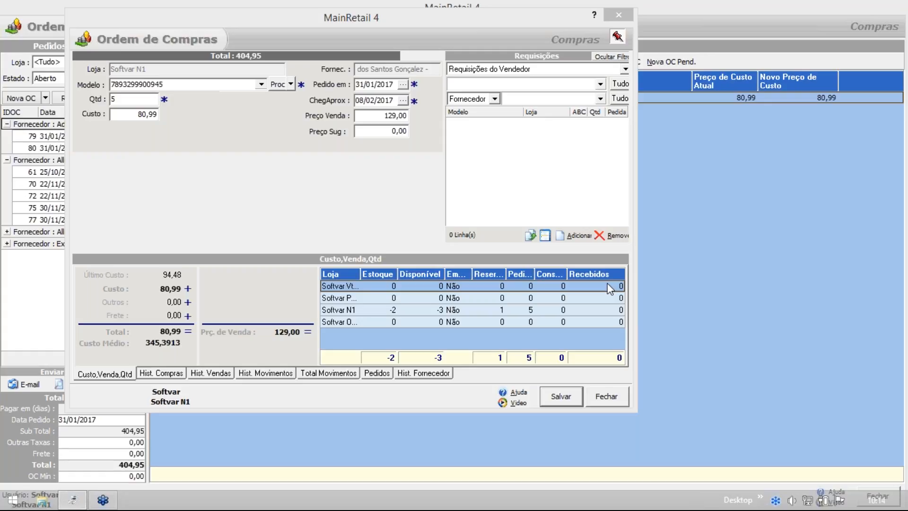
left_click(618, 16)
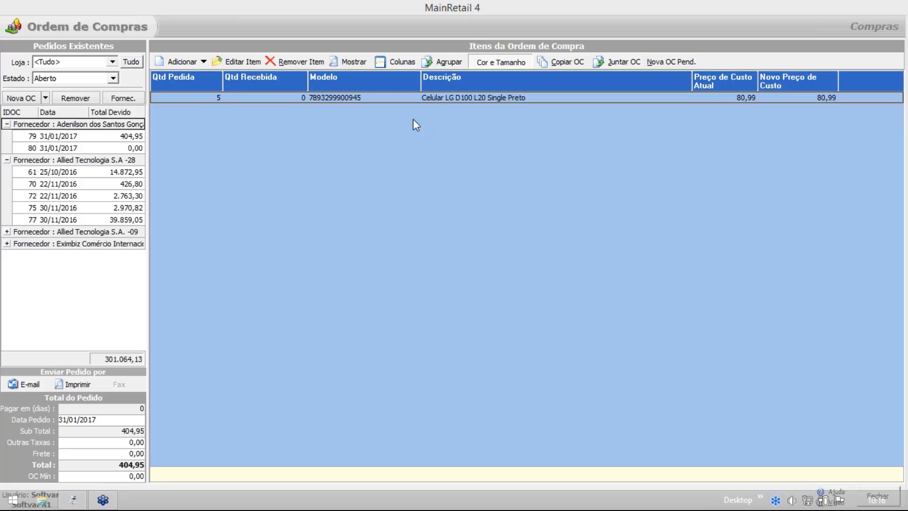
- Reopen the LG phone item and view the list of available models, keeping the current one
double_click(367, 99)
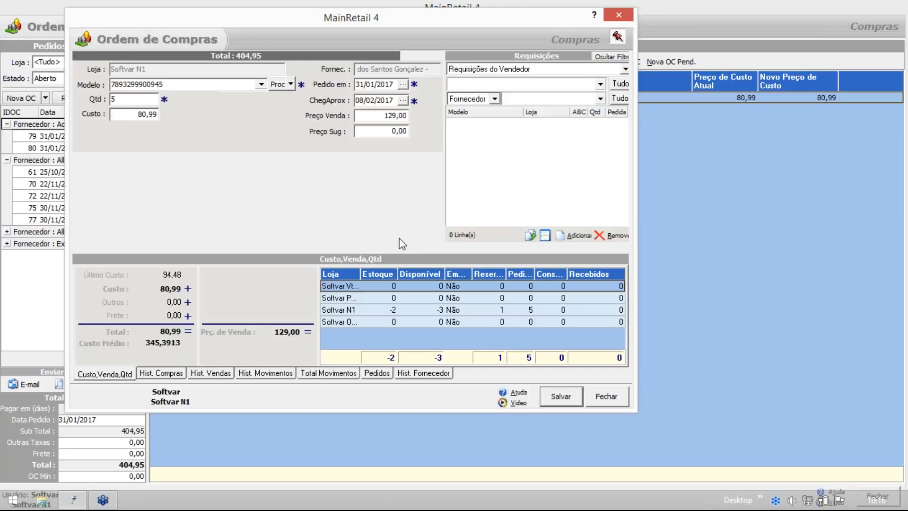
left_click(261, 84)
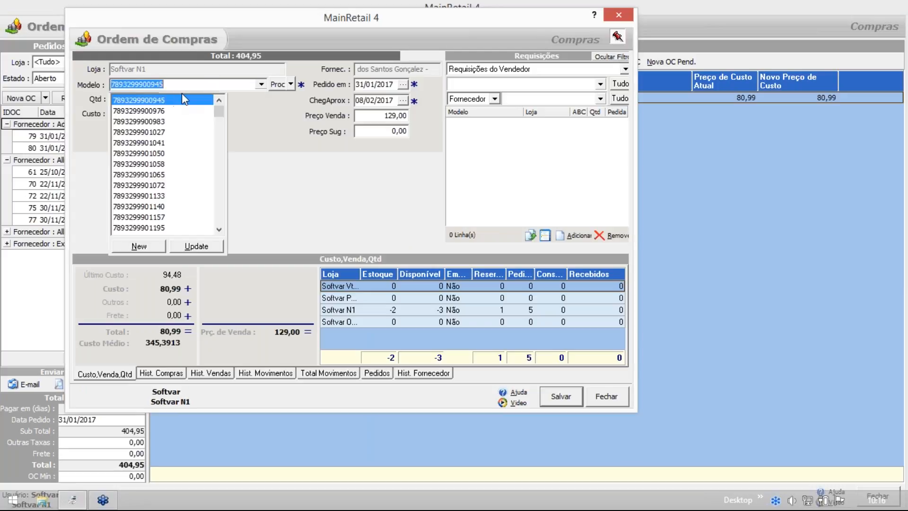
left_click(241, 84)
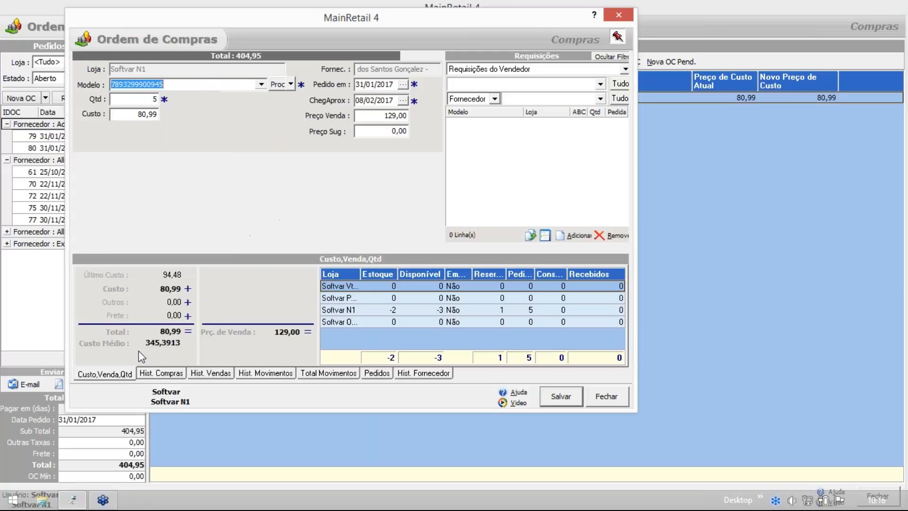
- Examine the LG phone item's purchase history
left_click(151, 373)
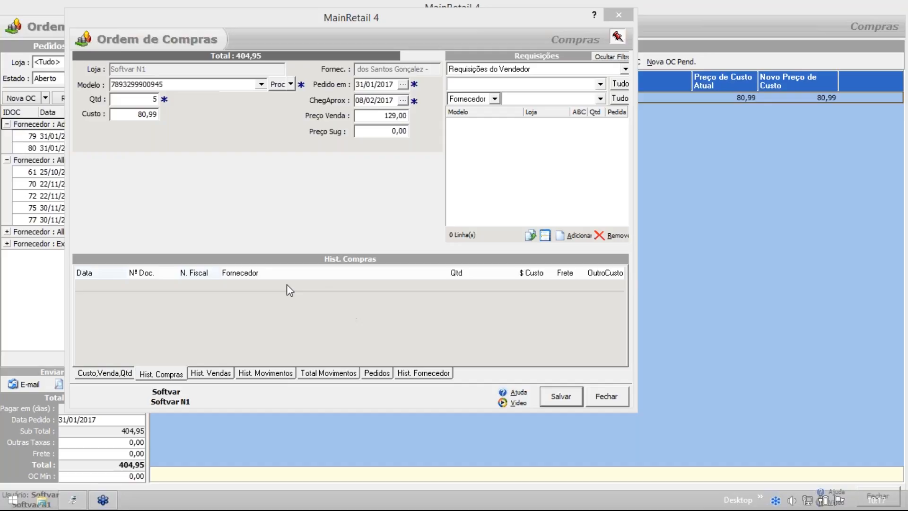
left_click(239, 289)
left_click(333, 183)
left_click_drag(314, 20, 277, 15)
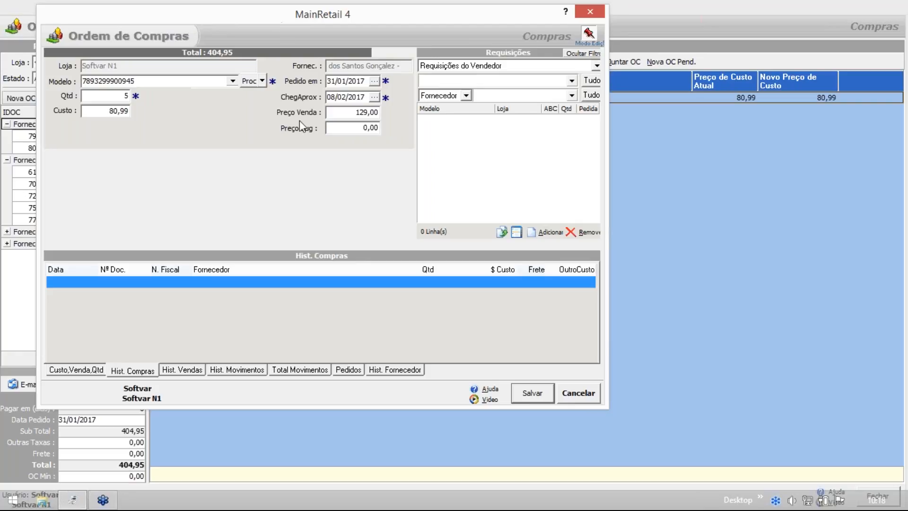
- Review the item's cost and stock data and its sales and movement histories, and leave the item form
left_click(93, 370)
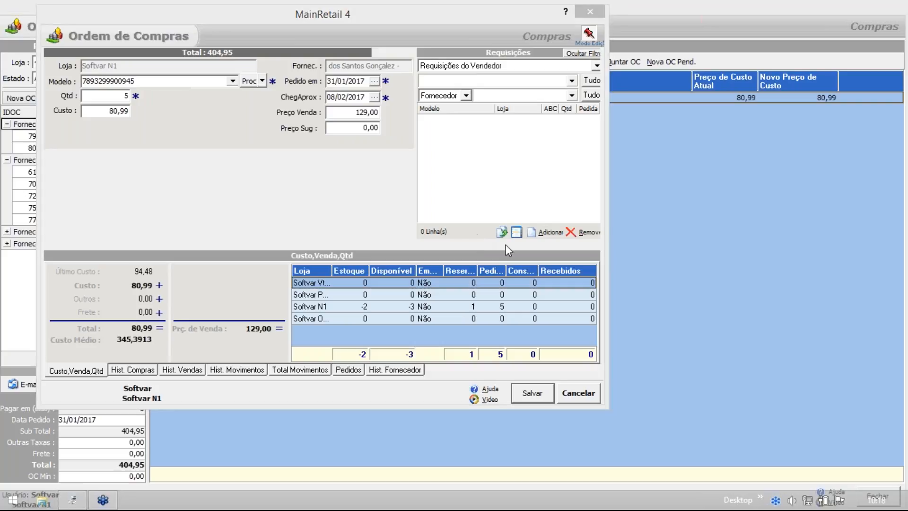
left_click(178, 370)
left_click(241, 371)
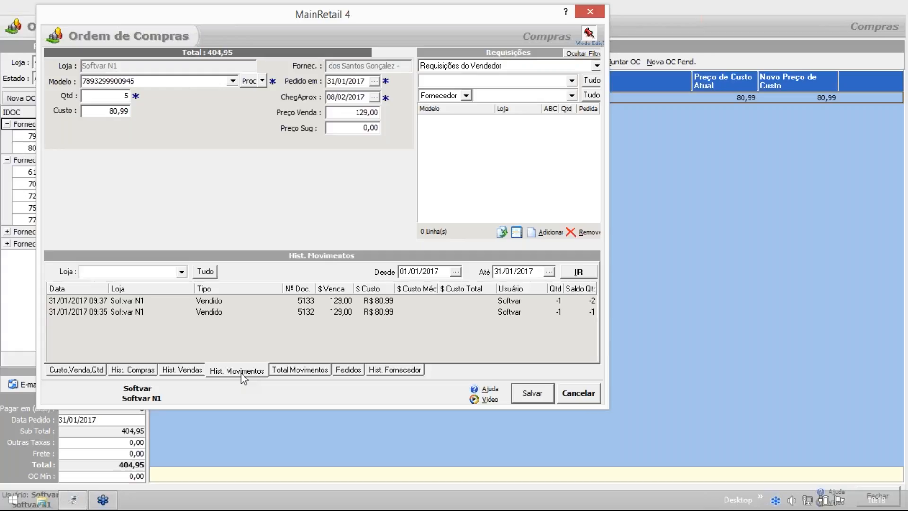
left_click(216, 300)
left_click(218, 312)
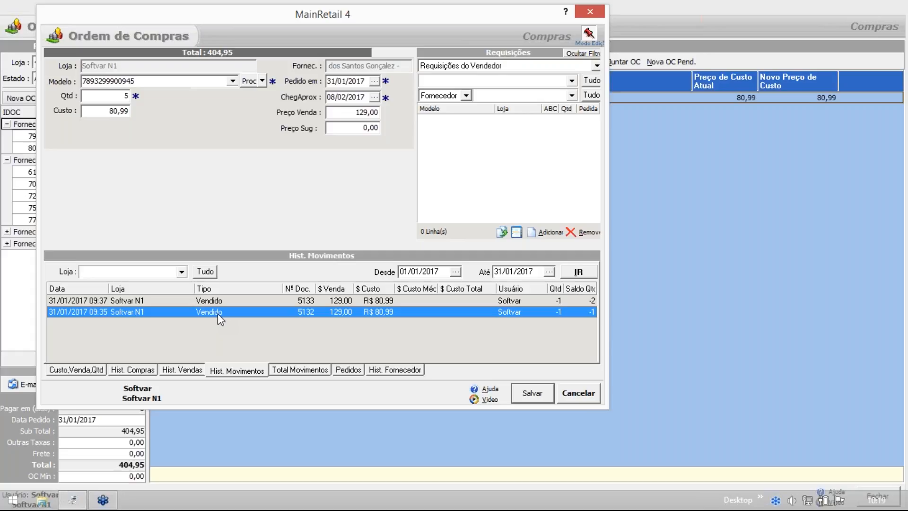
left_click(468, 69)
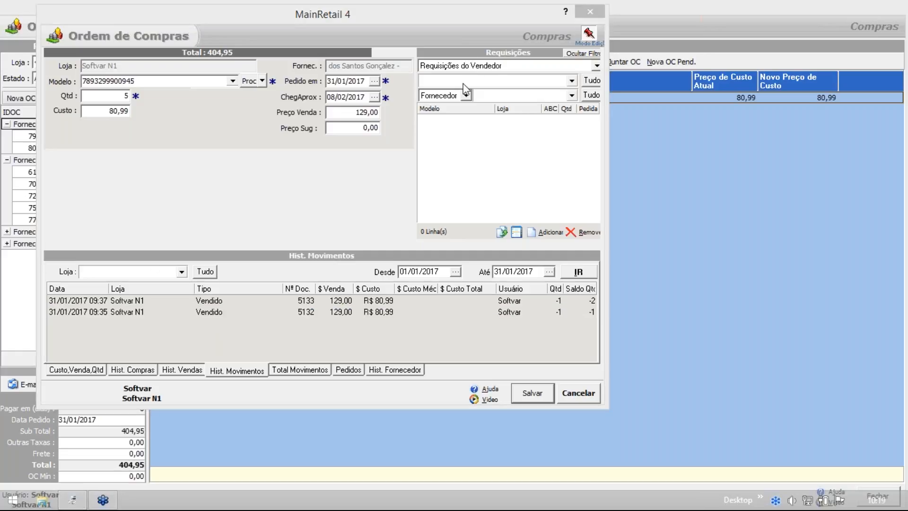
left_click(447, 126)
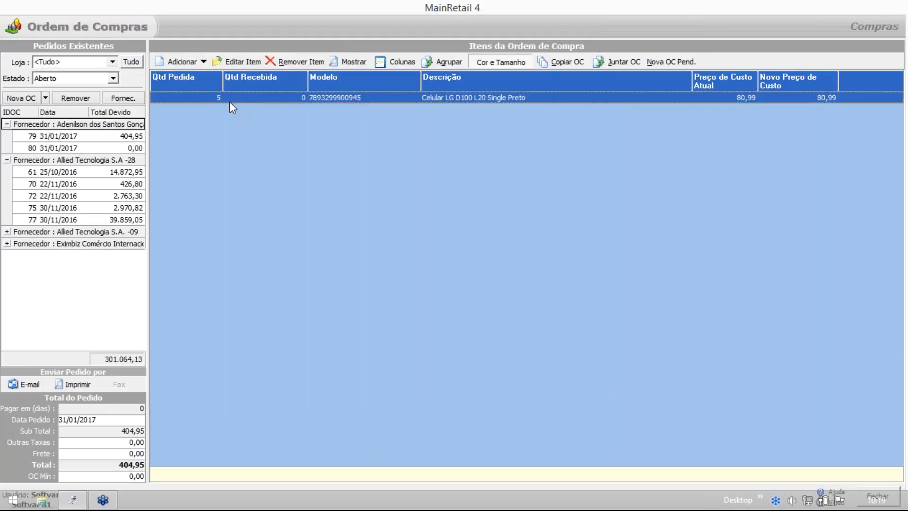
- Open the form for creating multiple purchase orders at once and go through its list of stores
left_click(46, 98)
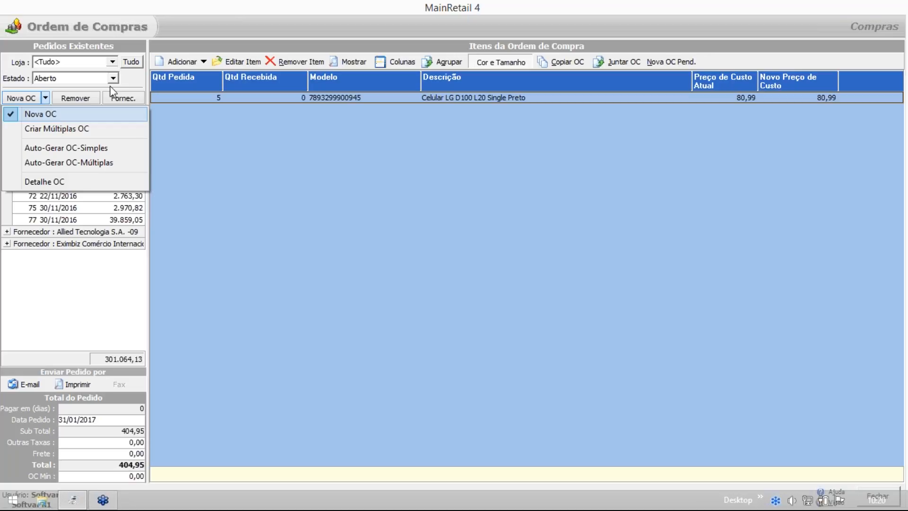
left_click(72, 128)
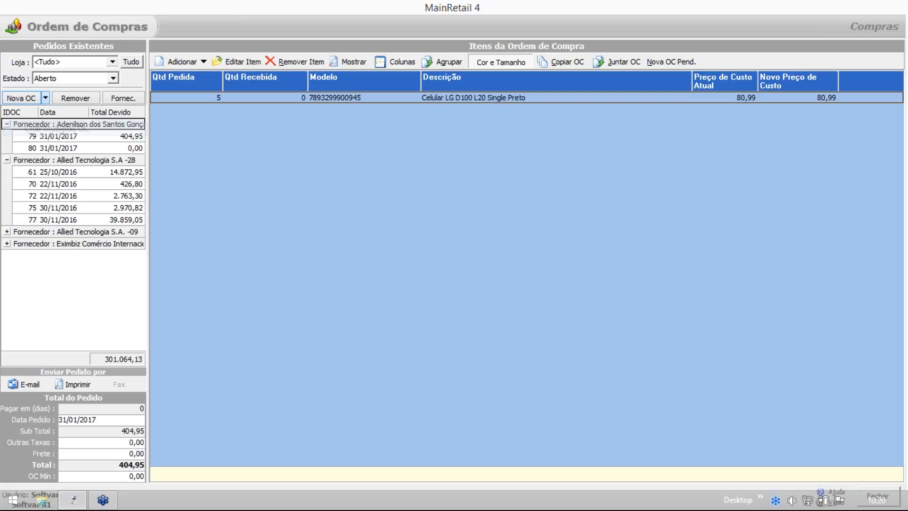
left_click_drag(264, 75, 176, 25)
left_click(157, 193)
left_click(161, 204)
left_click(164, 217)
left_click(167, 229)
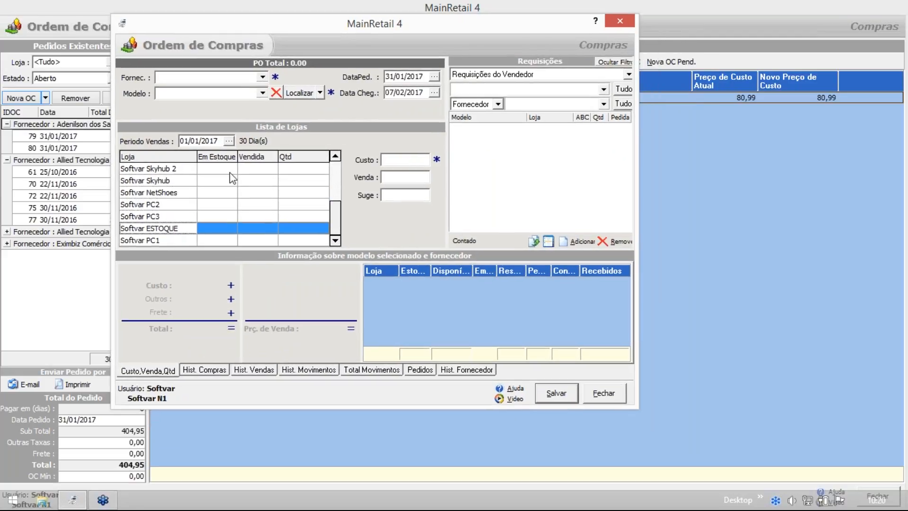
left_click(223, 92)
type("7893299900945")
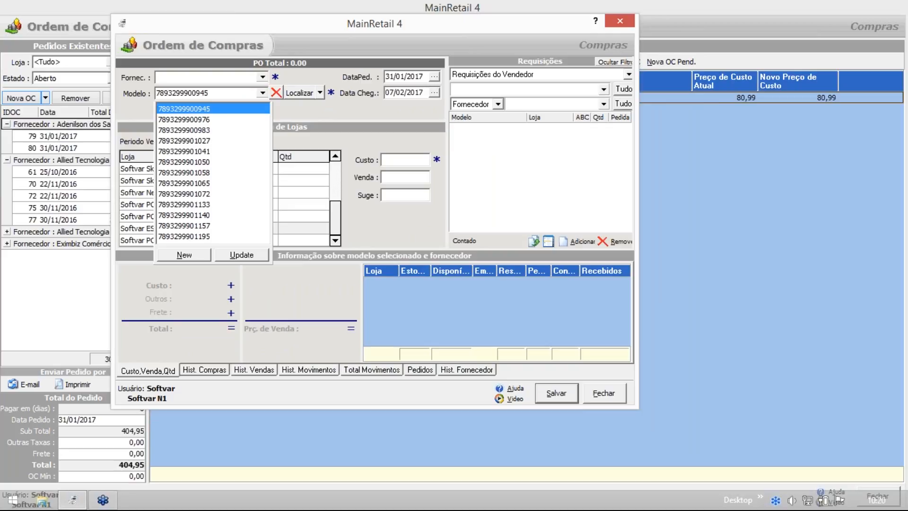
left_click(210, 109)
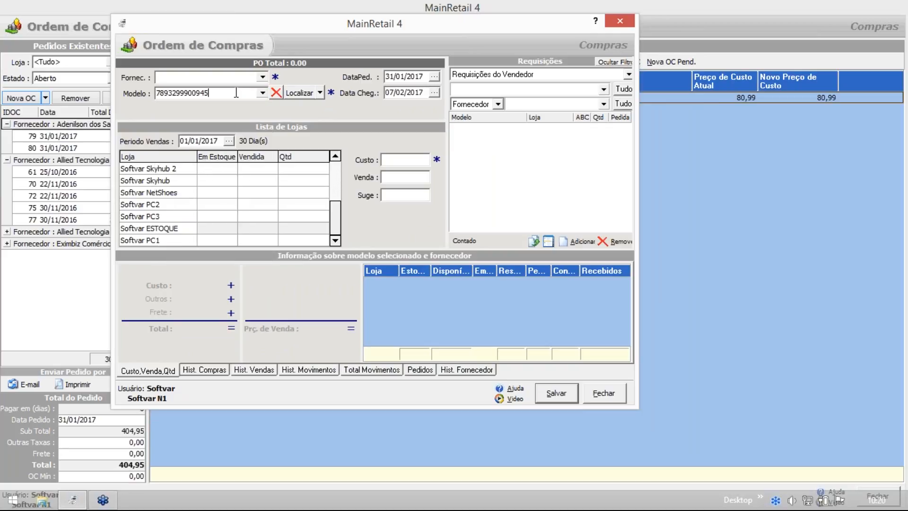
left_click(263, 77)
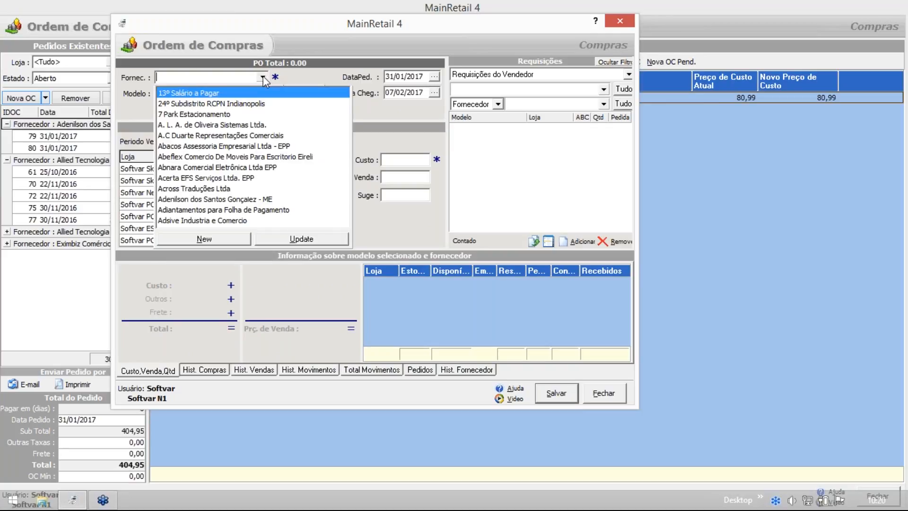
left_click(189, 198)
left_click(219, 169)
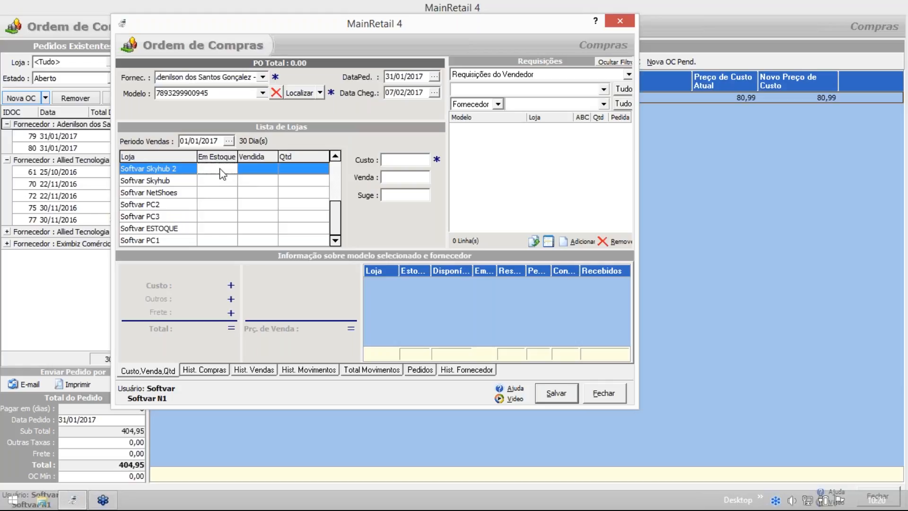
- Enter a quantity of 2 each for Softvar Skyhub 2, Softvar Skyhub and Softvar NetShoes, and close the form without saving
left_click(304, 171)
type("2")
key("Down")
type("2")
key("Down")
type("2")
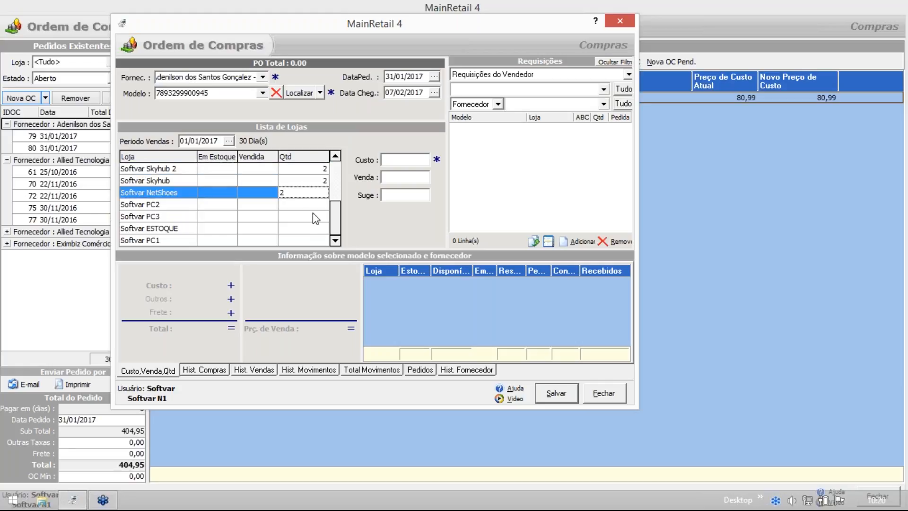
key("Down")
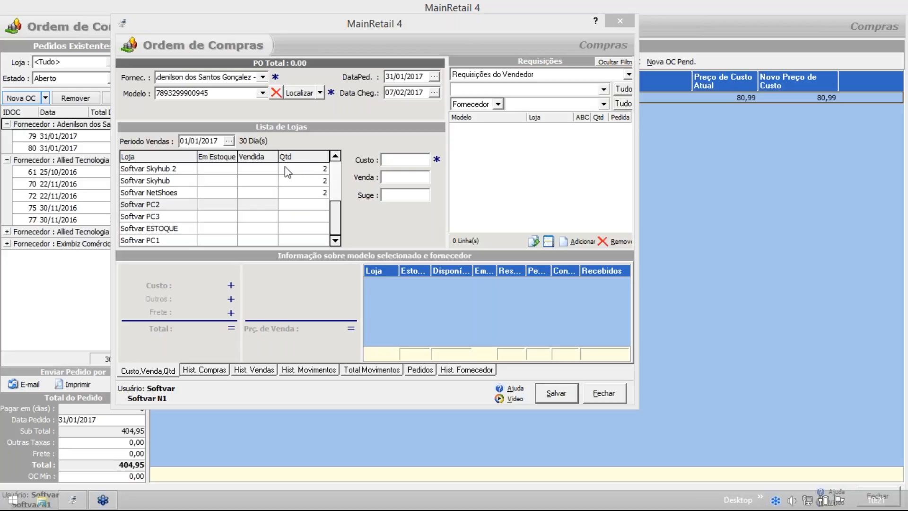
left_click(268, 169)
left_click(263, 180)
left_click(265, 193)
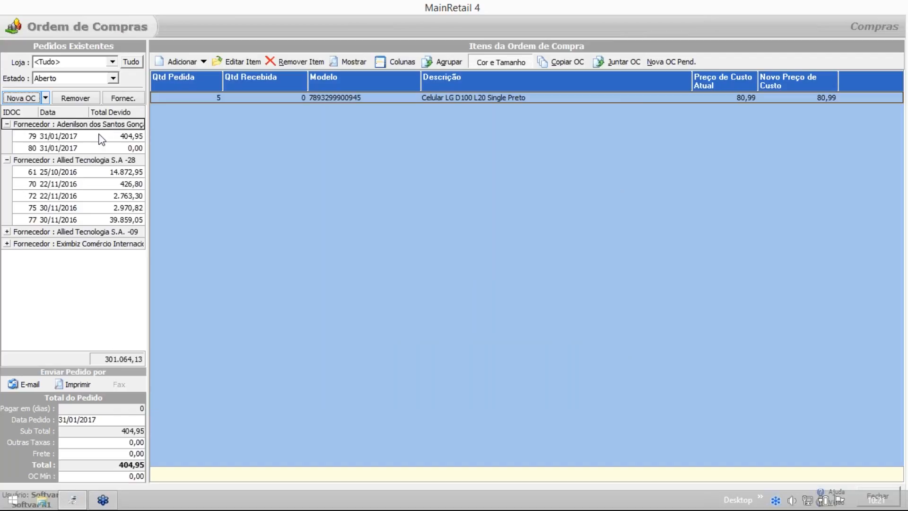
- Start a single new purchase order, set its store to Softvar ESTOQUE, and cancel it
left_click(101, 138)
left_click(46, 98)
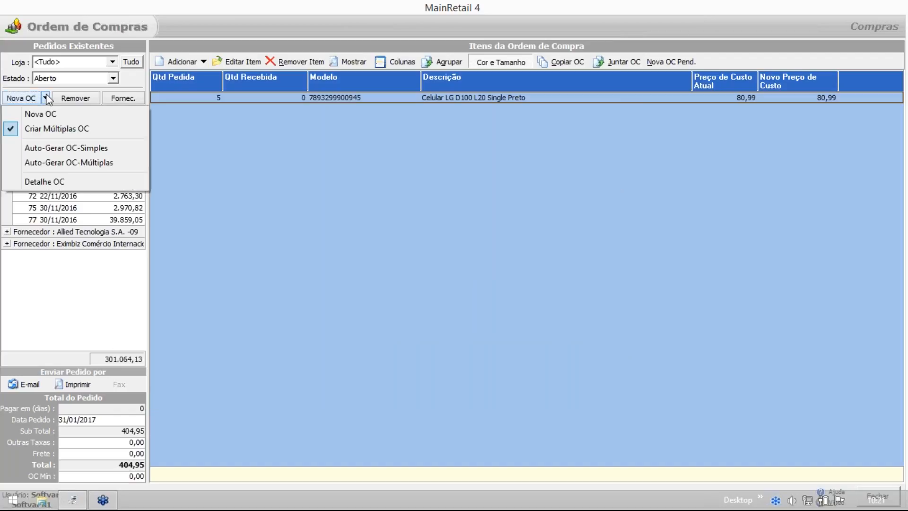
left_click(57, 112)
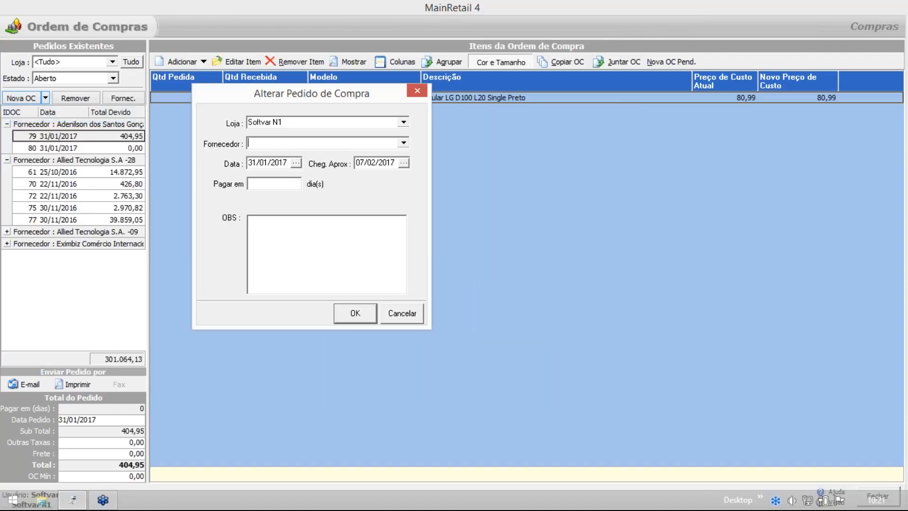
left_click_drag(298, 122, 252, 124)
key("BackSpace")
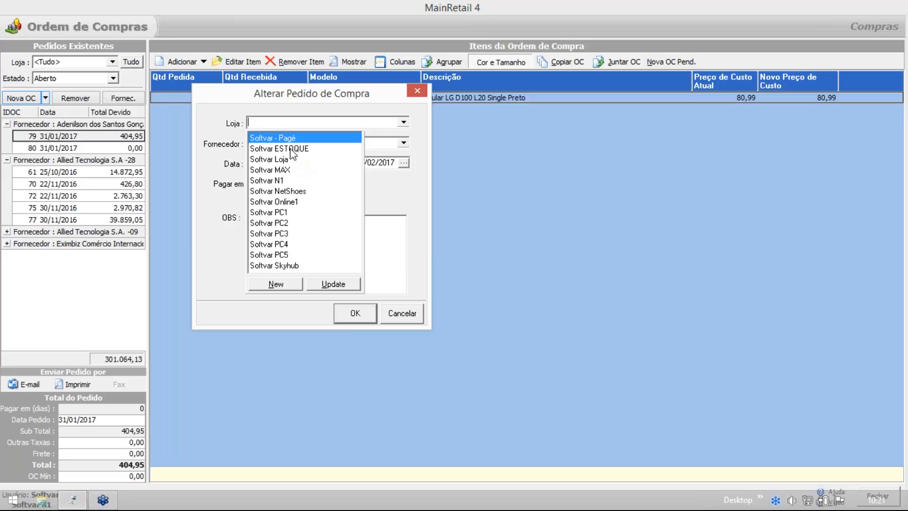
left_click(291, 150)
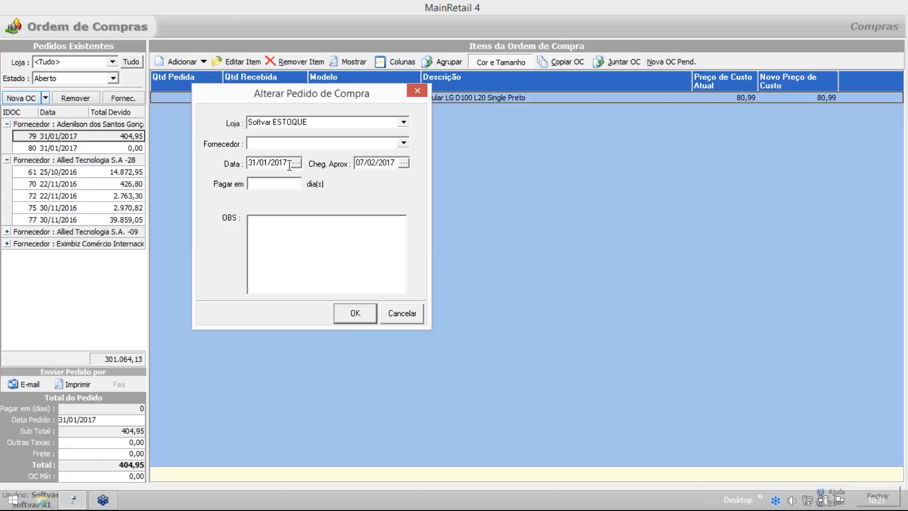
left_click(400, 314)
- Reopen the multiple purchase order form to review the per-store quantity list, and close it
left_click(46, 99)
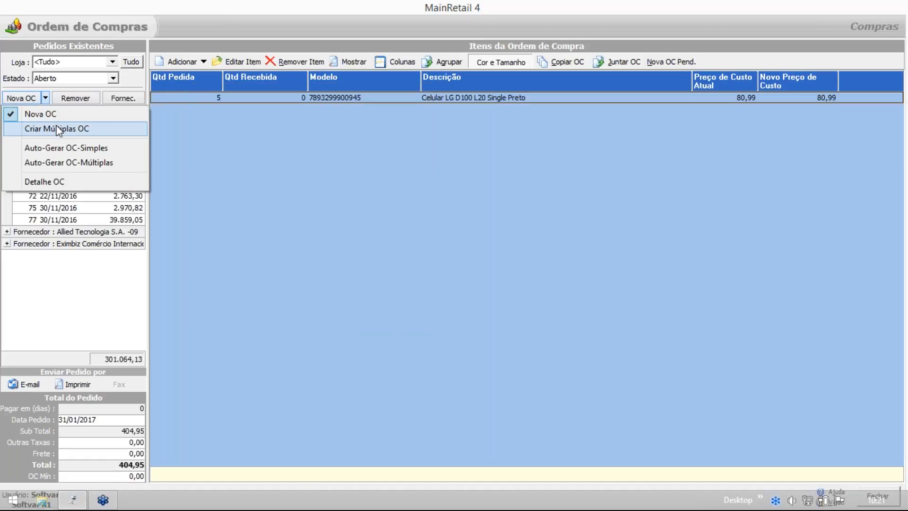
left_click(57, 128)
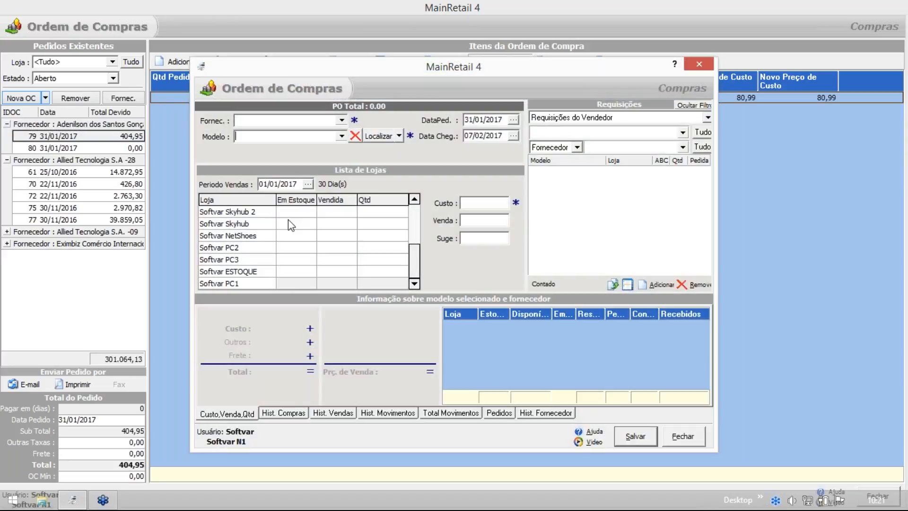
left_click(384, 214)
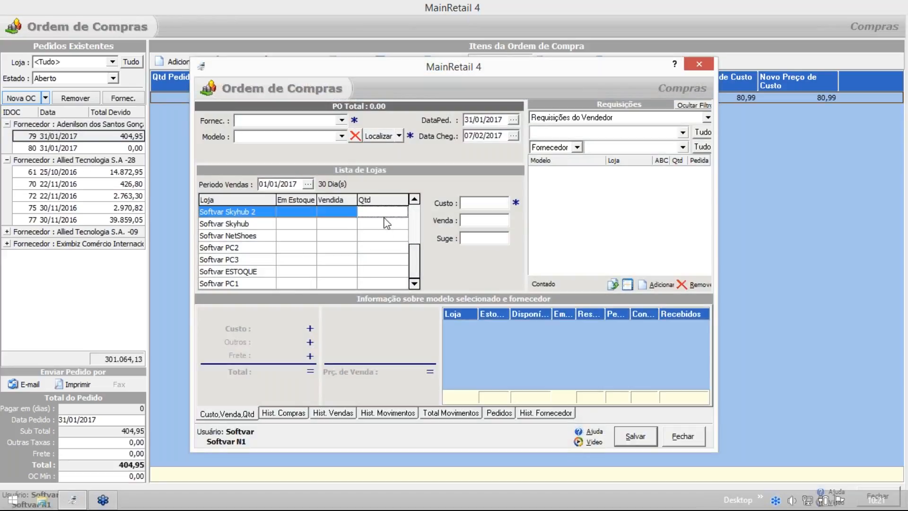
left_click(382, 236)
left_click(381, 247)
mouse_move(410, 257)
left_mouse_down()
mouse_move(413, 218)
mouse_move(414, 241)
left_mouse_up()
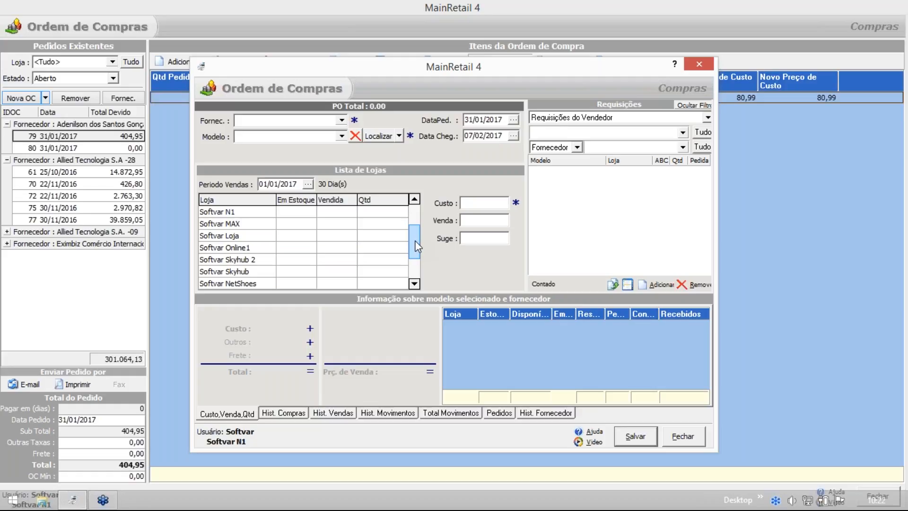
left_click_drag(301, 70, 288, 60)
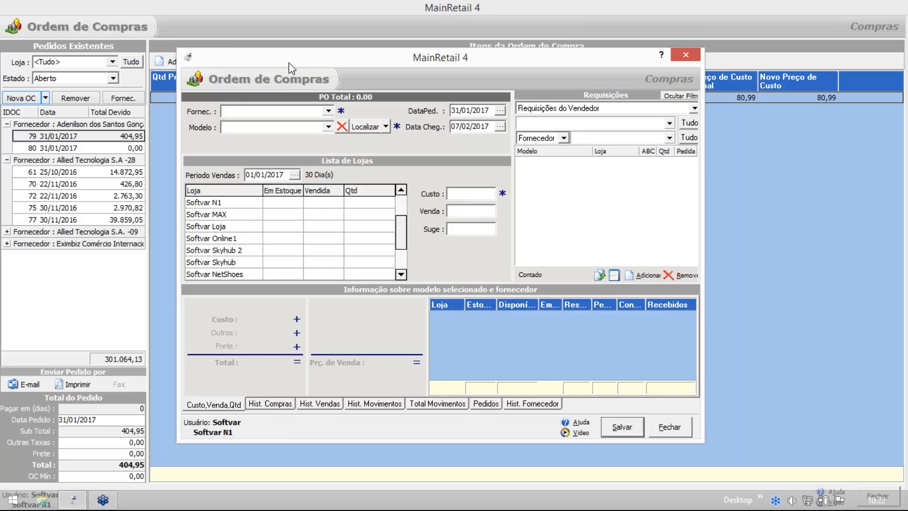
key("Escape")
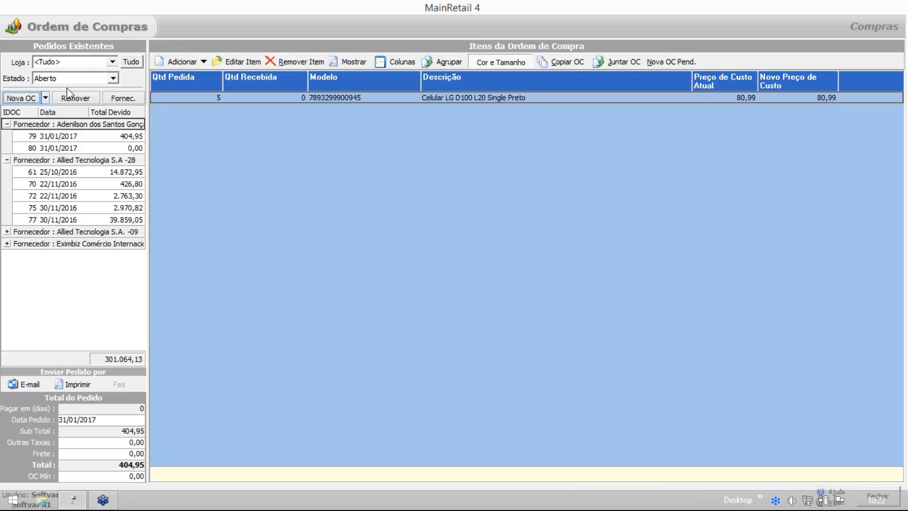
- Search the simple auto-generated order for Softvar N1 items by minimum/maximum quantity, review the suggestion, and leave without finalizing
left_click(45, 98)
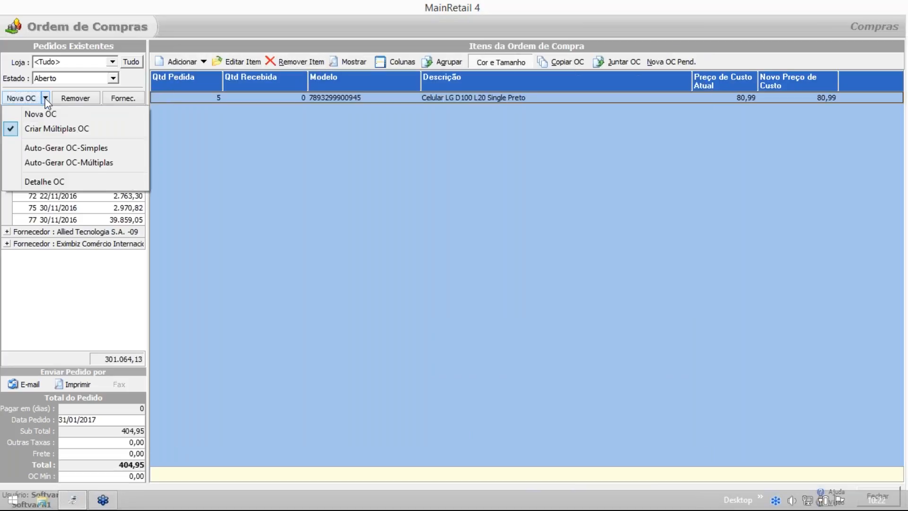
left_click(69, 148)
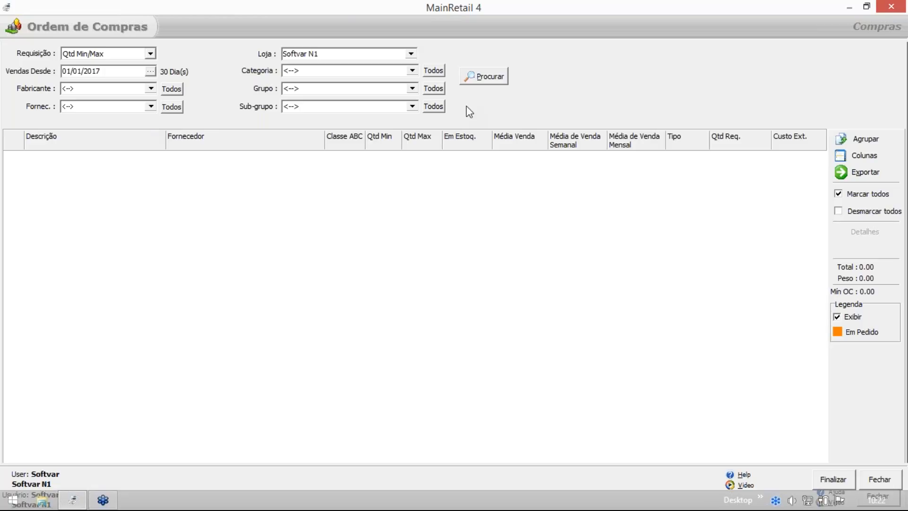
left_click(470, 79)
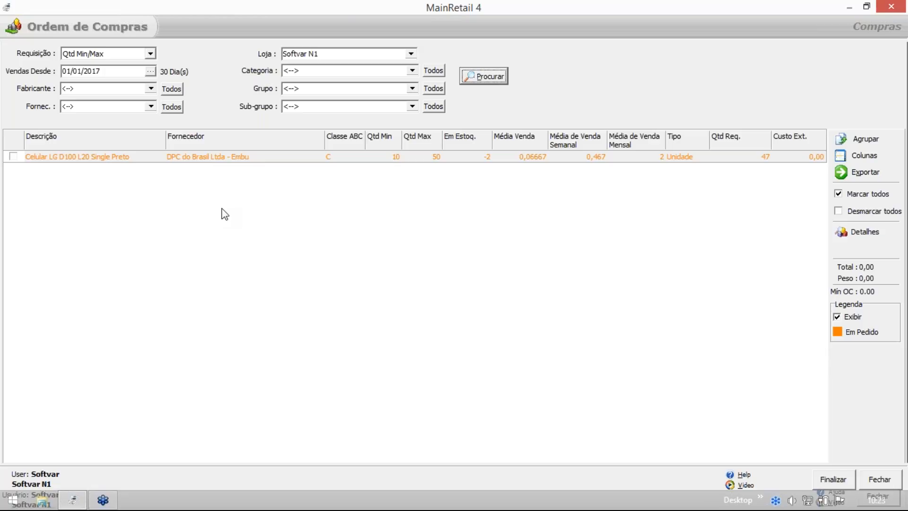
key("Escape")
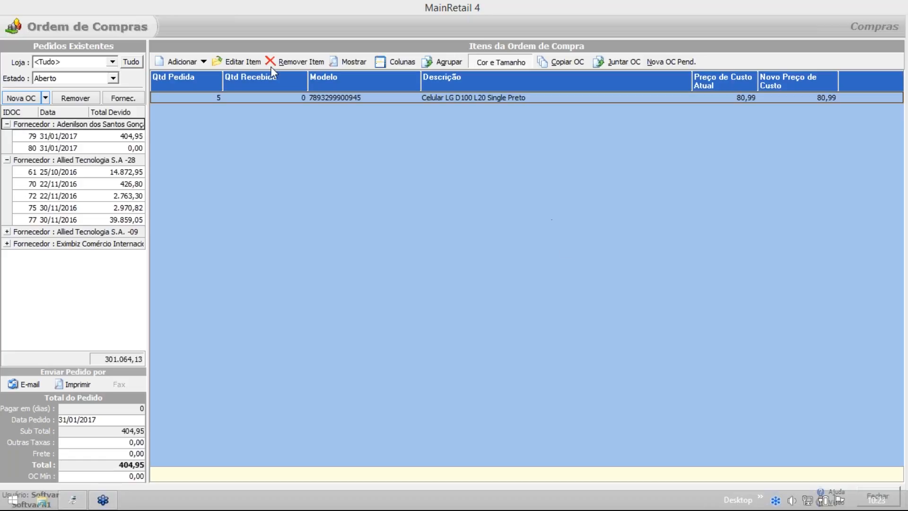
- Try to start a new single purchase order for Softvar N1 with the sole-proprietor (ME) supplier
left_click(45, 98)
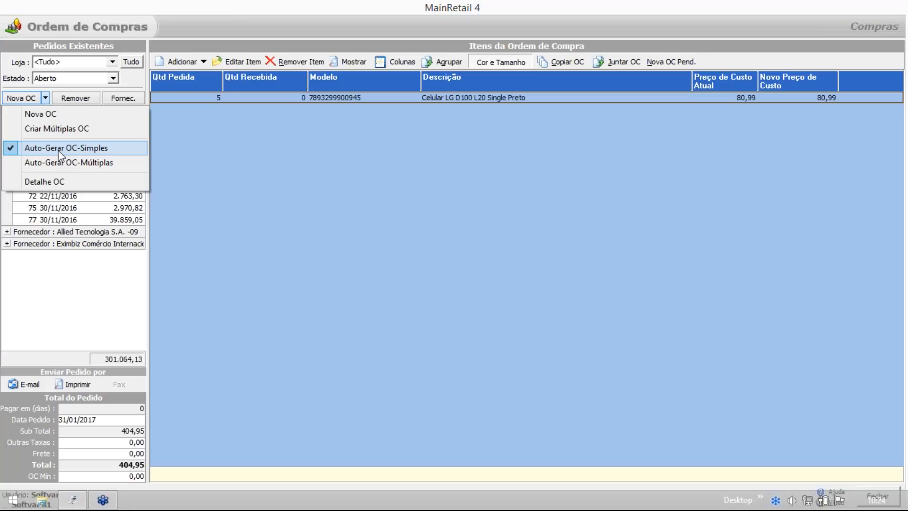
left_click(50, 115)
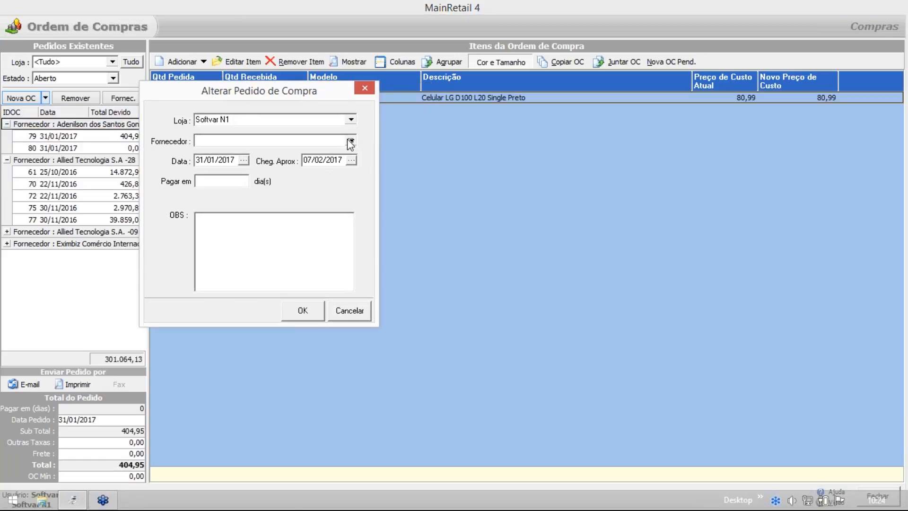
left_click(351, 139)
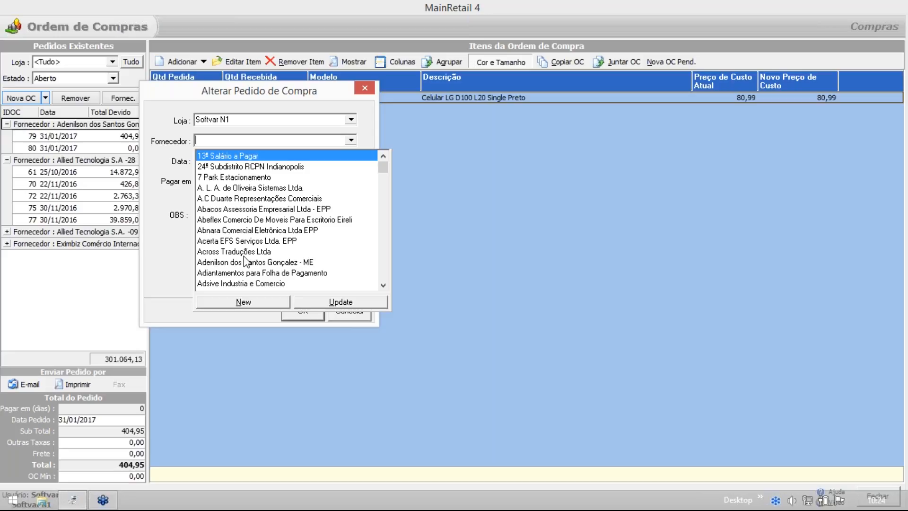
left_click(264, 262)
key("Return")
- Open the LG phone item of the existing order and view its purchase history
double_click(297, 96)
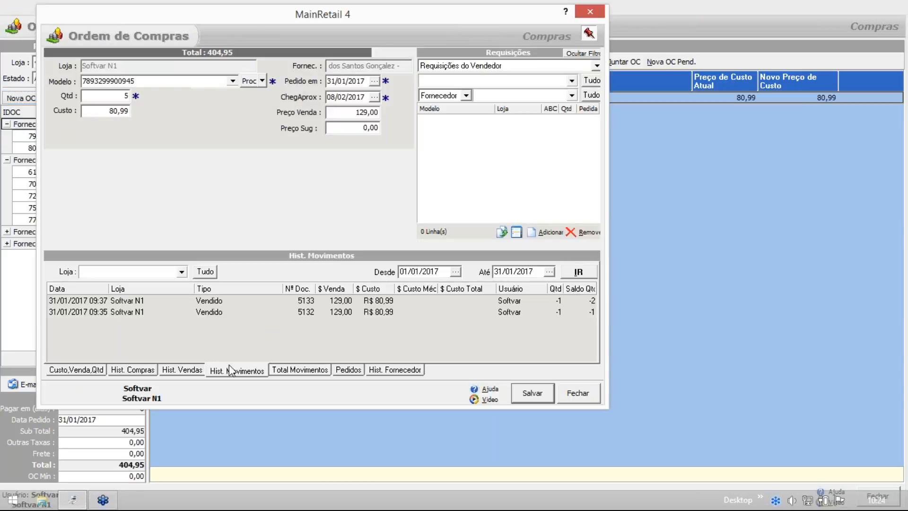
left_click(145, 372)
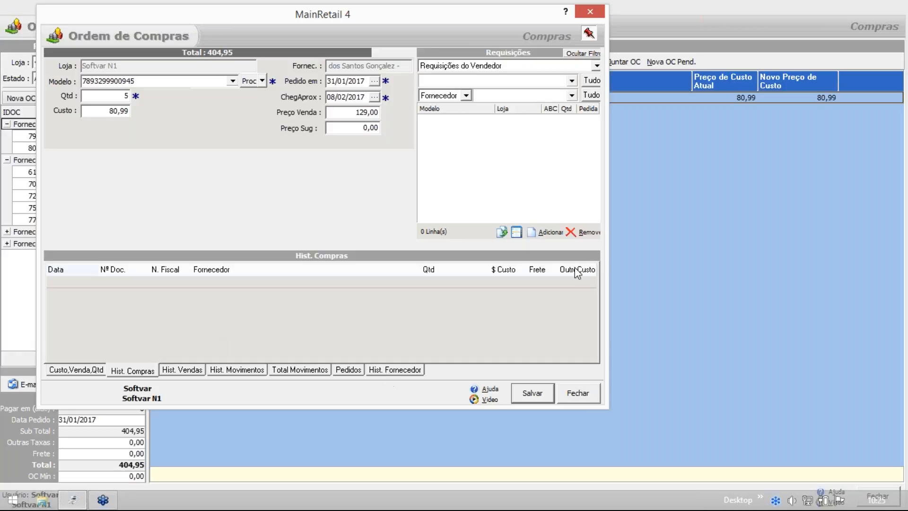
left_click(595, 253)
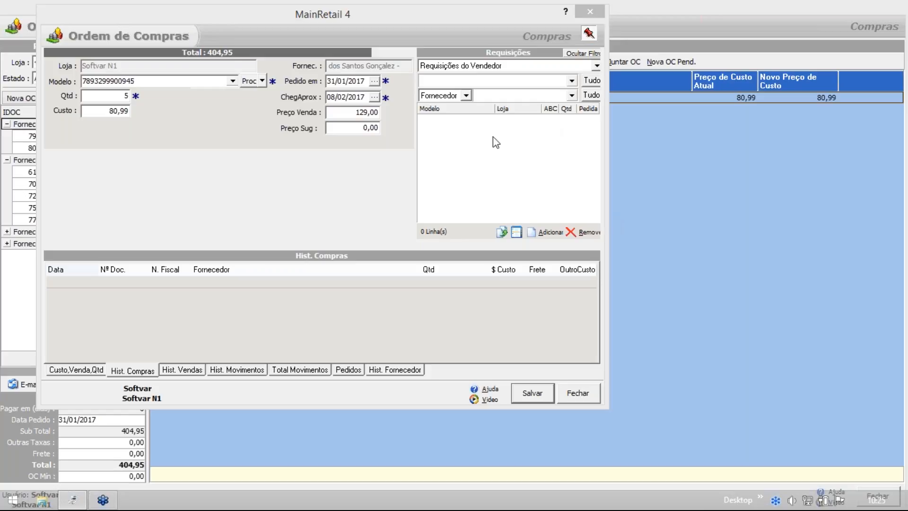
- Examine the LG phone item's movement history, comparing its sale entries against the item's model
left_click(240, 370)
left_click(221, 303)
left_click(221, 313)
left_click(219, 302)
left_click(221, 313)
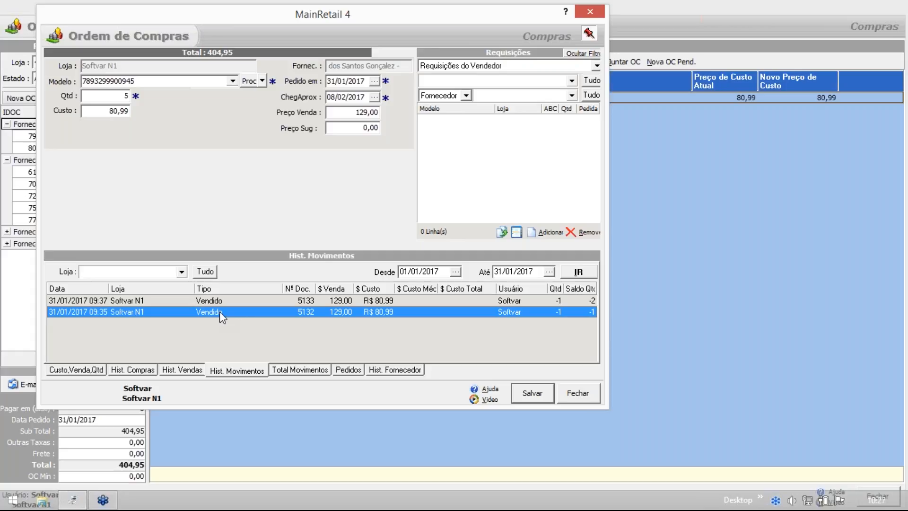
left_click(226, 301)
left_click(221, 312)
left_click(224, 301)
left_click(222, 313)
left_click(665, 322)
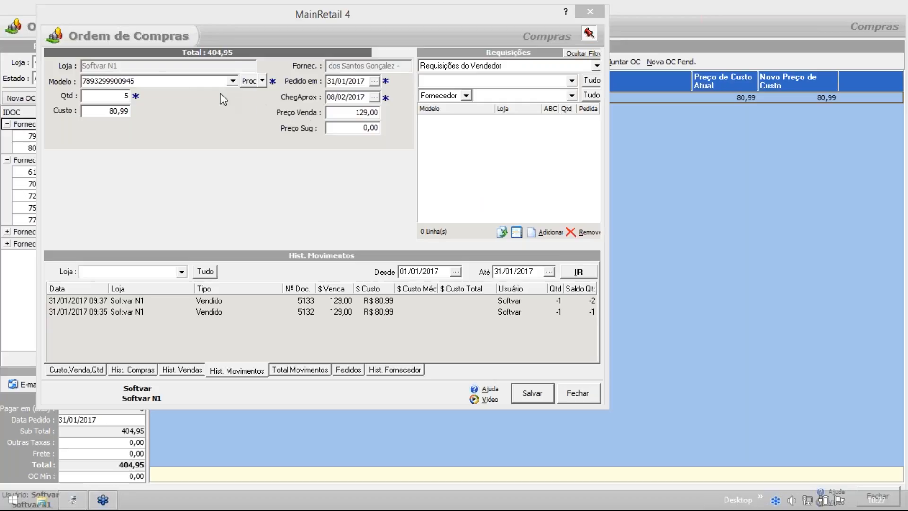
left_click(149, 81)
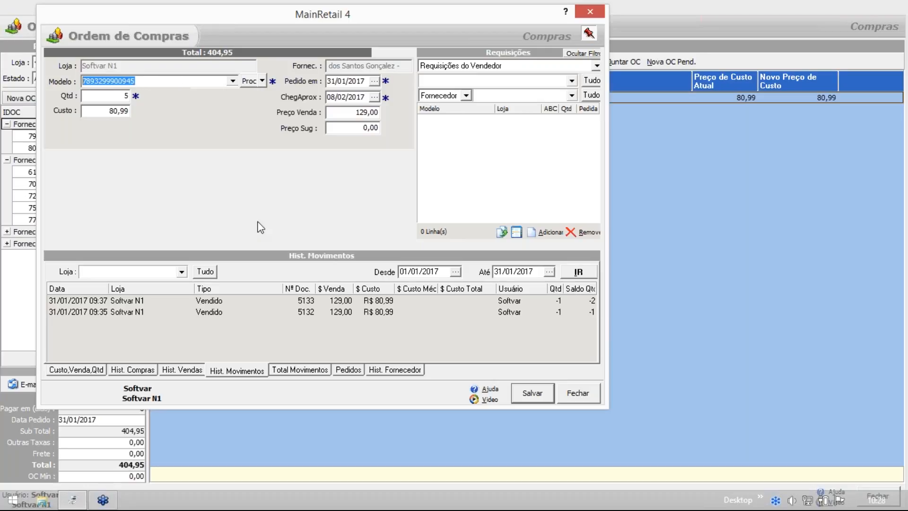
left_click(220, 307)
left_click(221, 301)
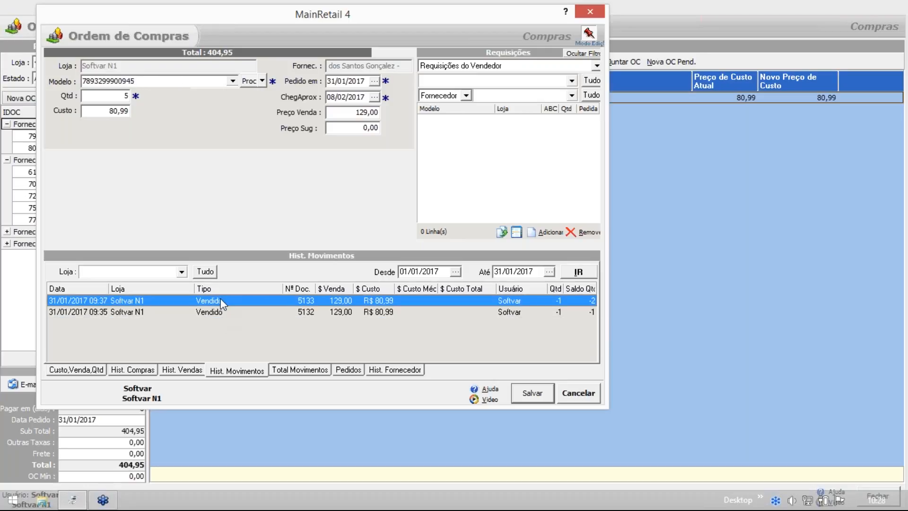
left_click(317, 312)
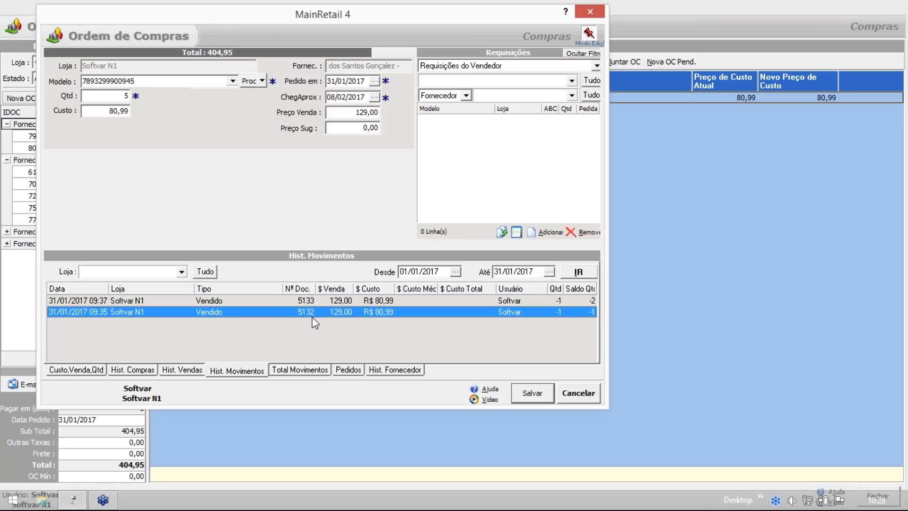
- Recheck the phone's two sale entries in the movement history against its model, and close the item without saving
left_click(302, 302)
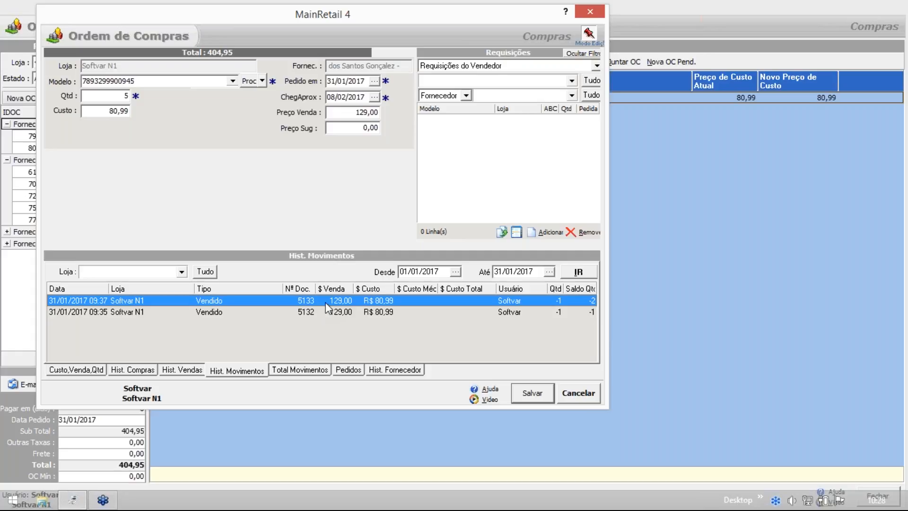
left_click(133, 80)
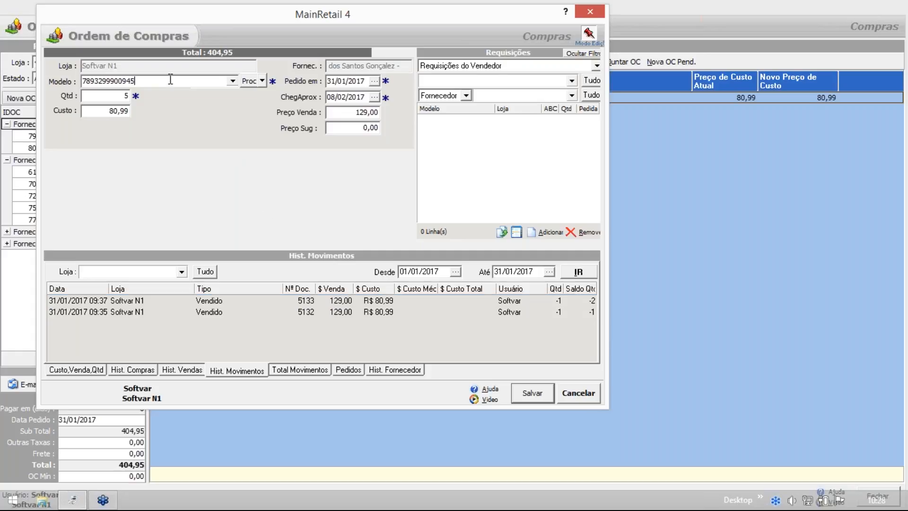
left_click(232, 81)
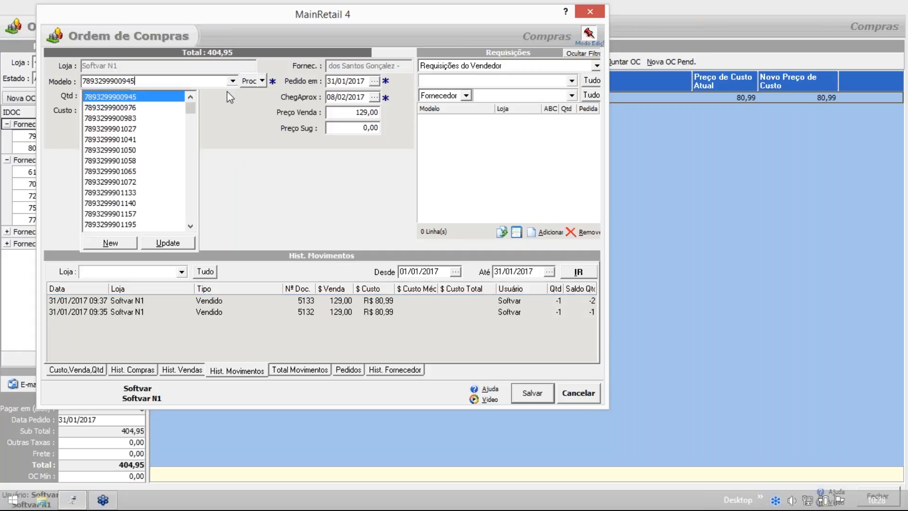
key("Return")
type("5")
left_click(226, 300)
left_click(224, 312)
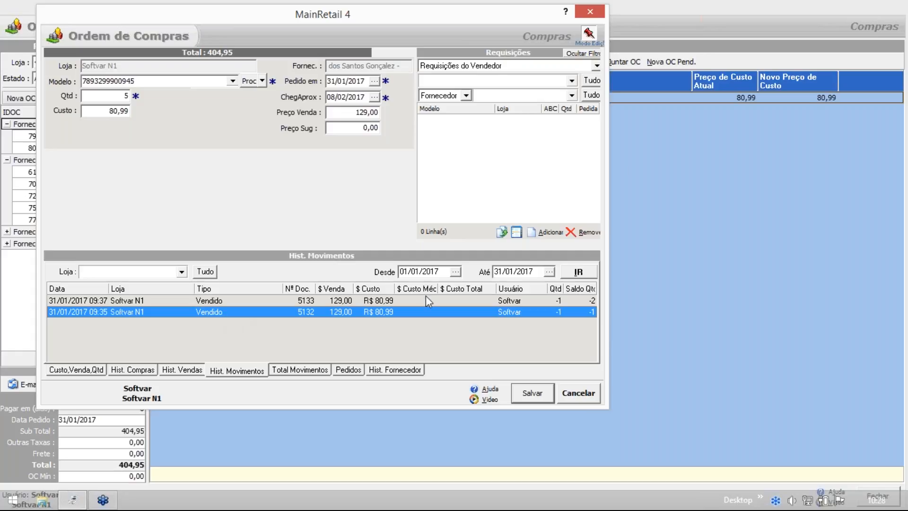
left_click(686, 144)
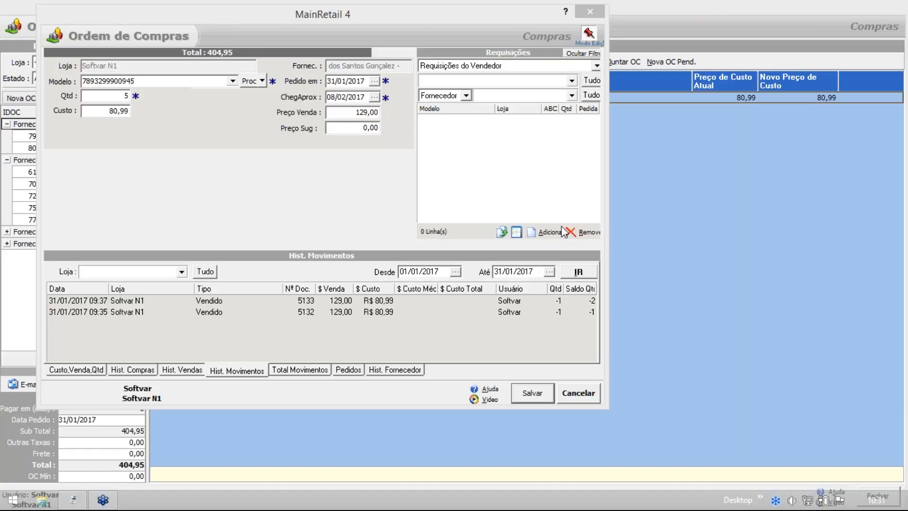
left_click(589, 12)
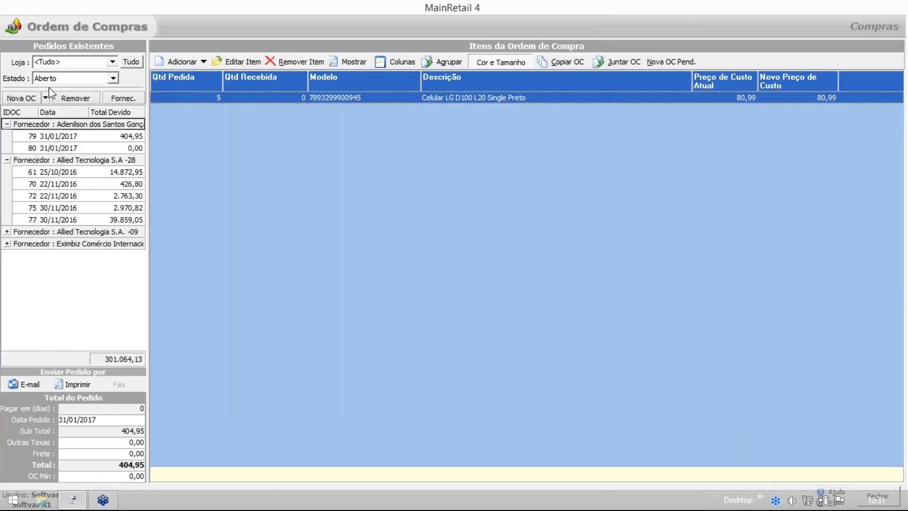
left_click(45, 98)
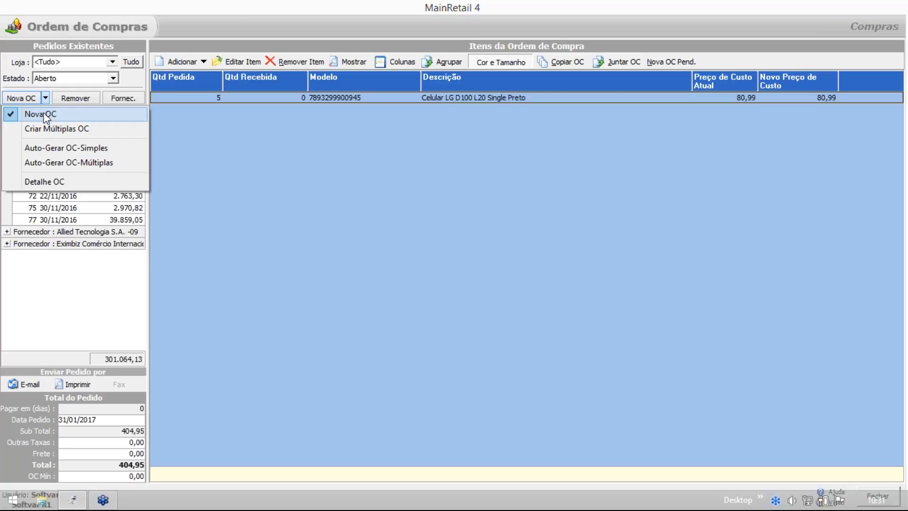
left_click(46, 117)
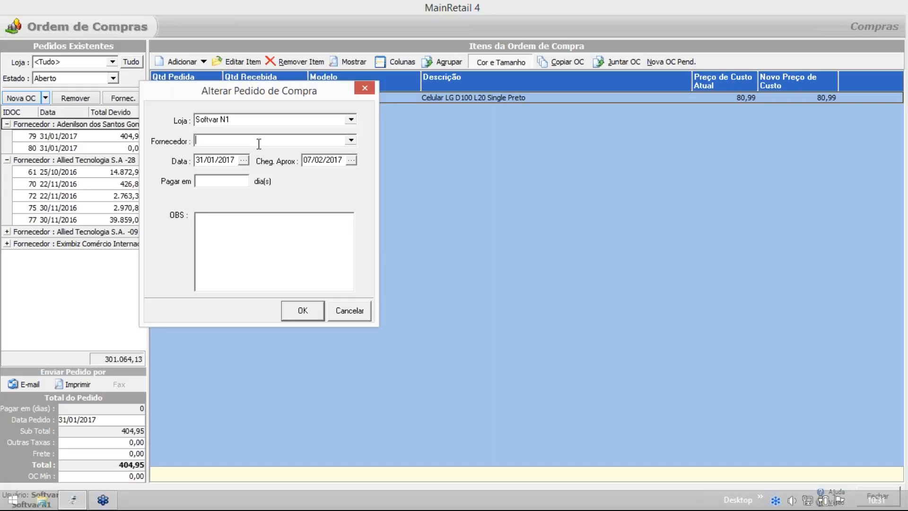
left_click(355, 307)
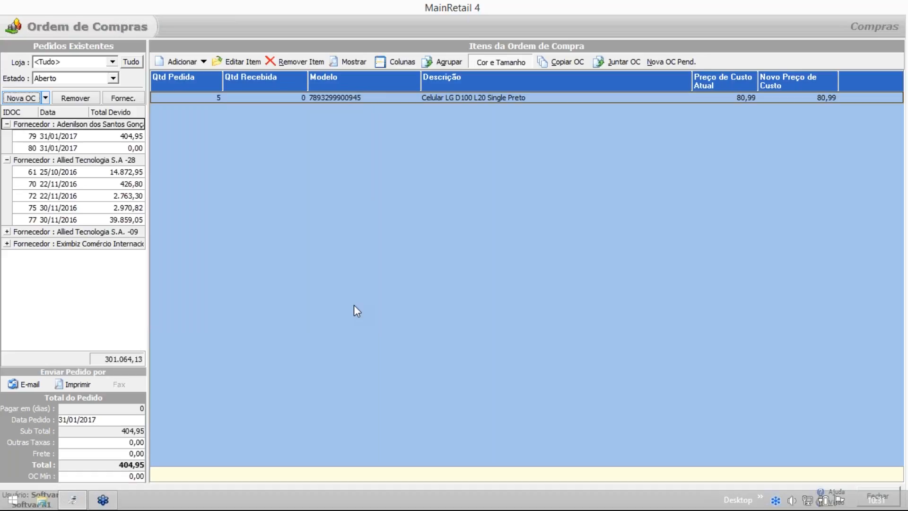
- Leave the purchase orders and list the Softvar N1 sales orders awaiting confirmation
left_click(308, 250)
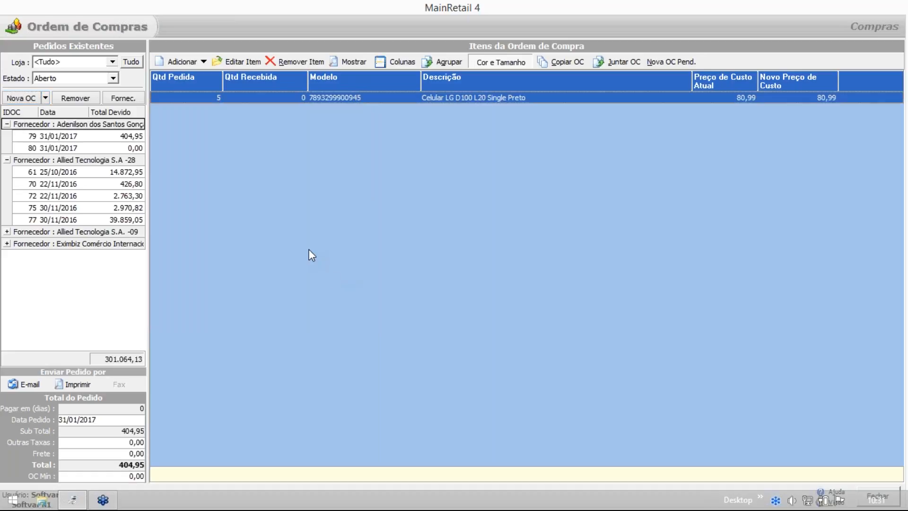
key("Escape")
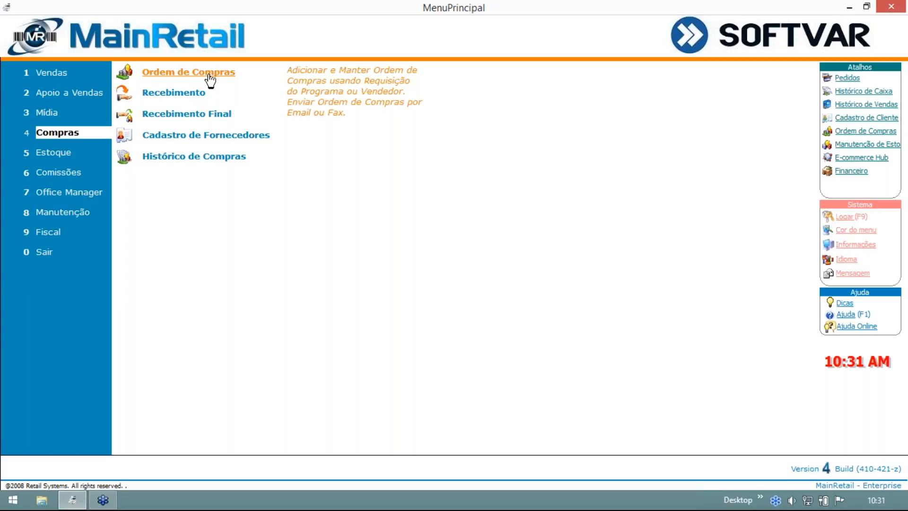
left_click(88, 71)
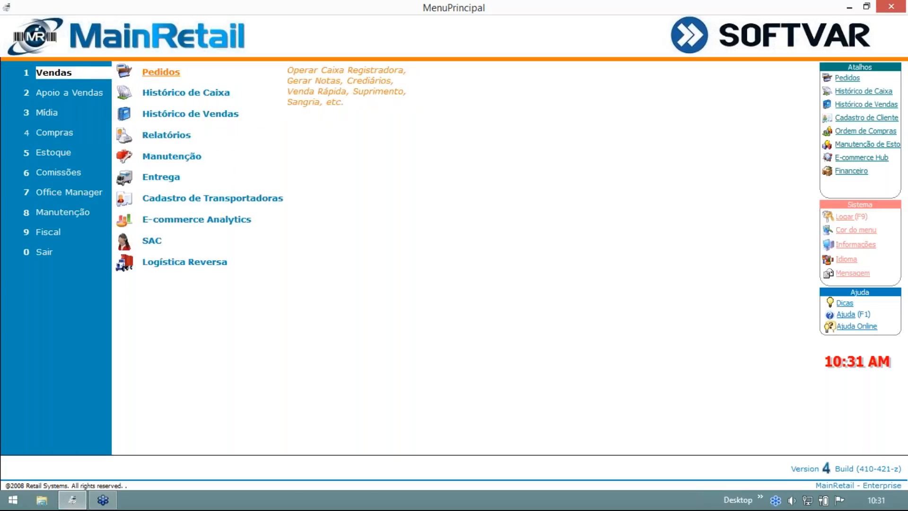
left_click(159, 74)
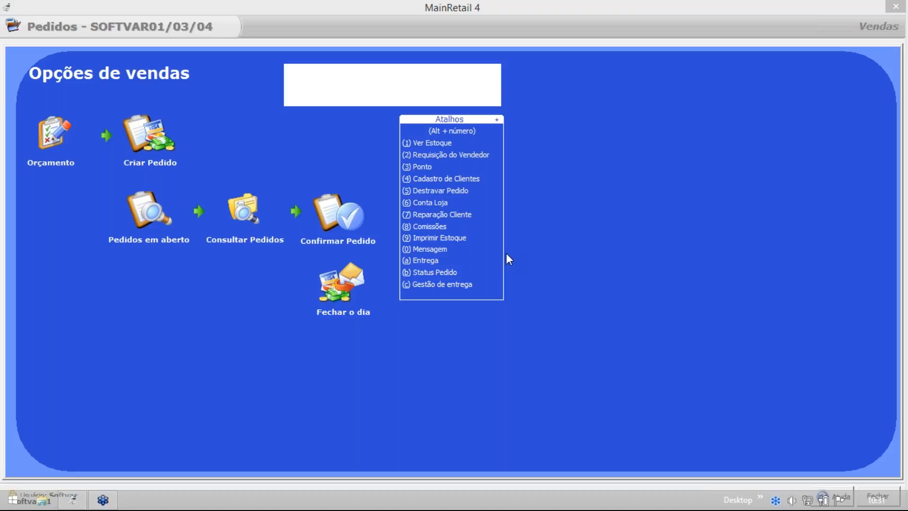
left_click(333, 225)
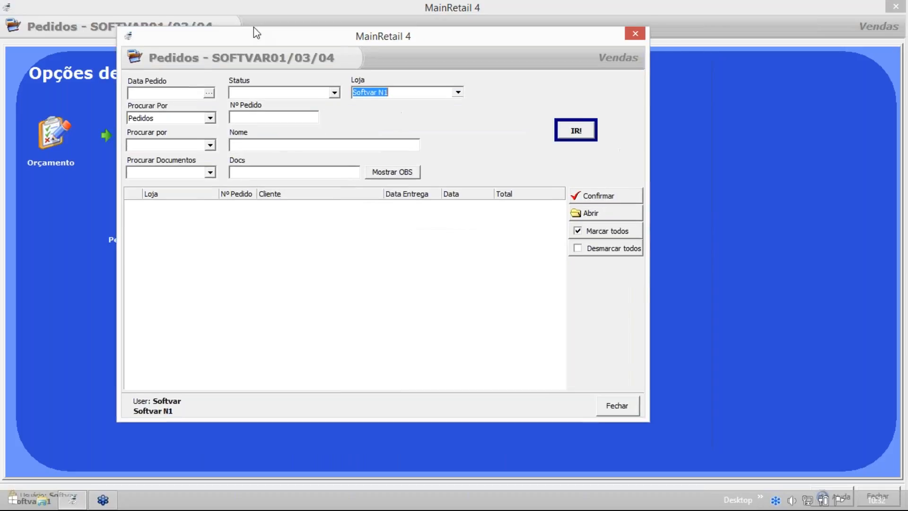
left_click(534, 118)
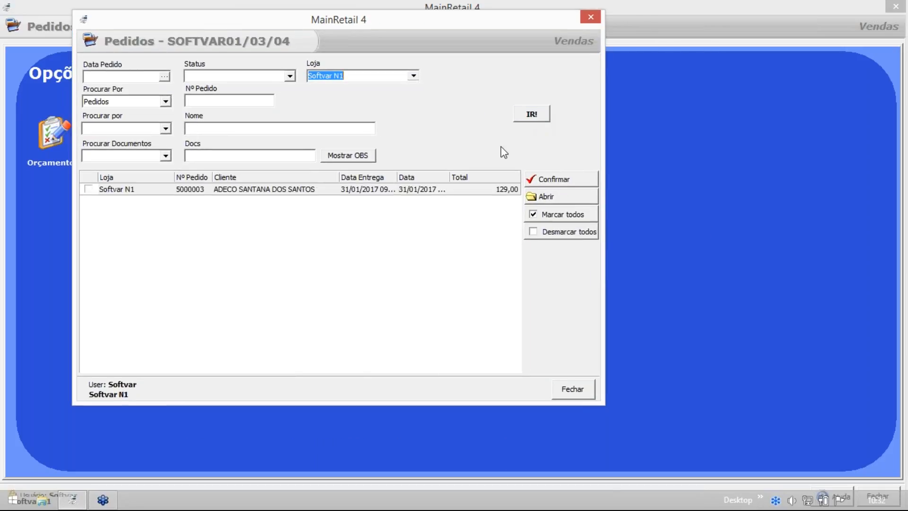
- Mark all listed sales orders and try to confirm them, examining the error reported for the order
left_click(540, 211)
left_click(539, 184)
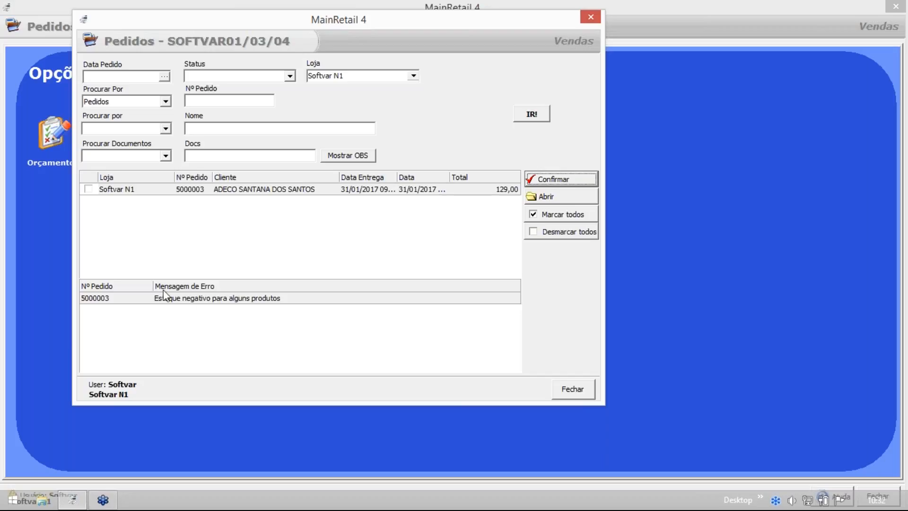
left_click(195, 299)
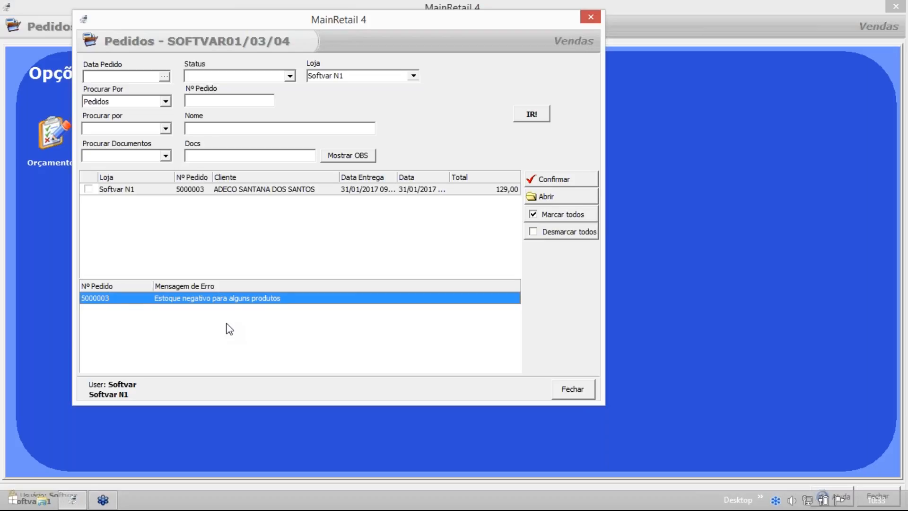
left_click_drag(431, 27, 137, 107)
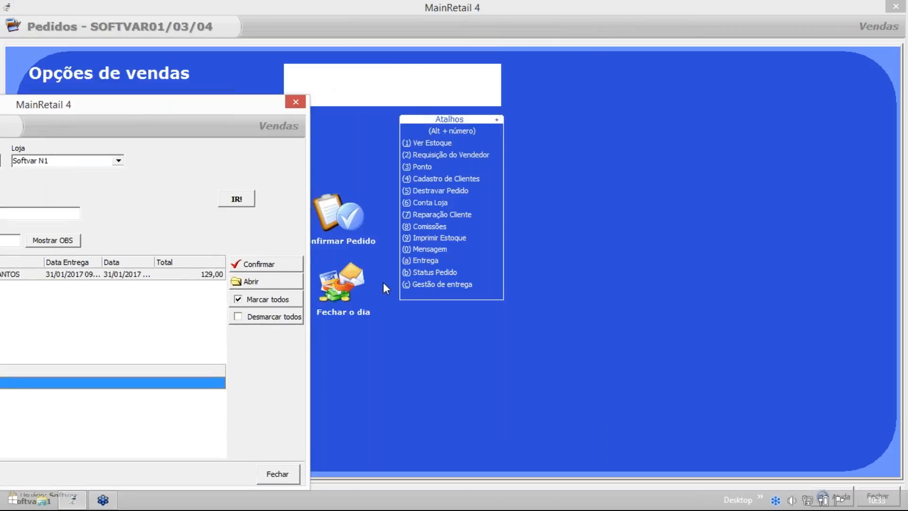
left_click_drag(222, 102, 462, 25)
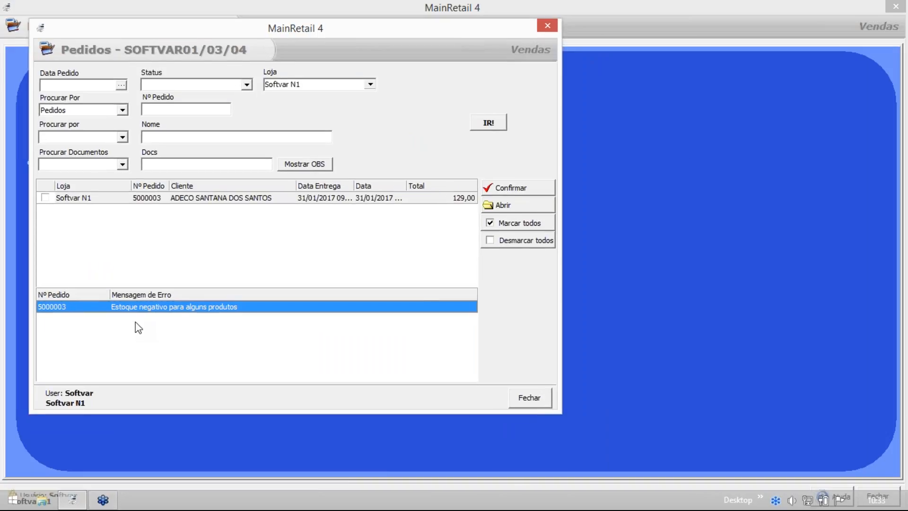
- Mark the pending Softvar N1 sales order and open it with its LG phone item
left_click(46, 198)
left_click(189, 201)
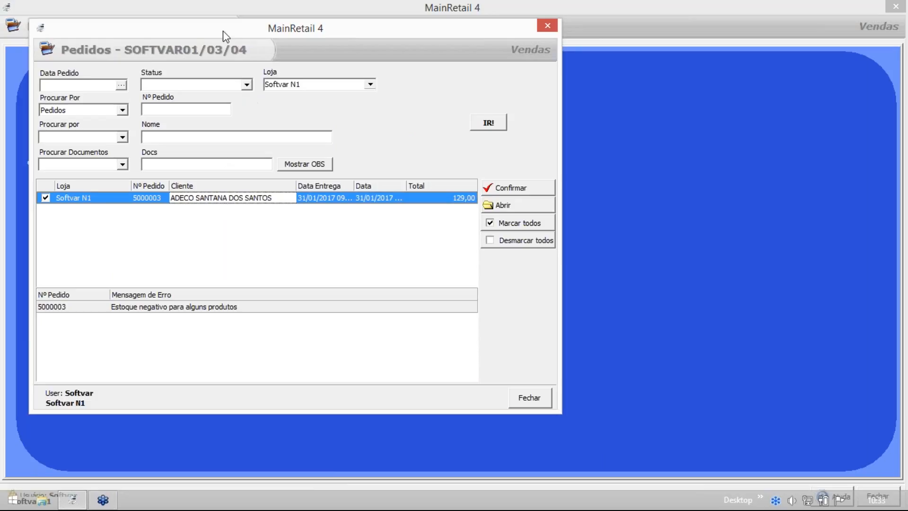
left_click_drag(219, 30, 210, 24)
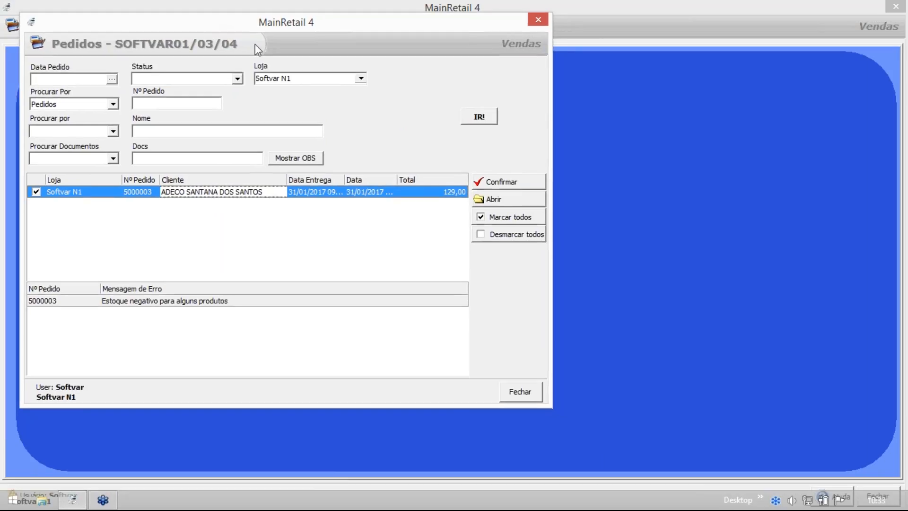
left_click(492, 199)
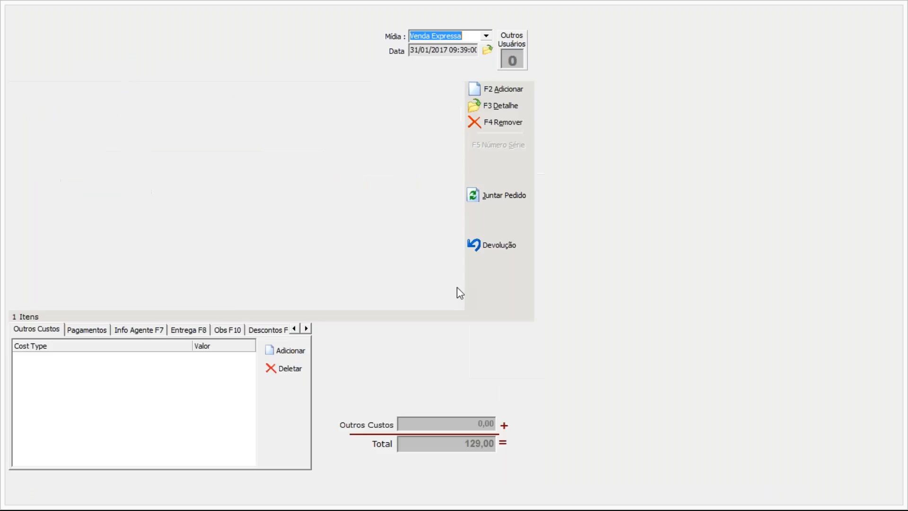
left_click(155, 101)
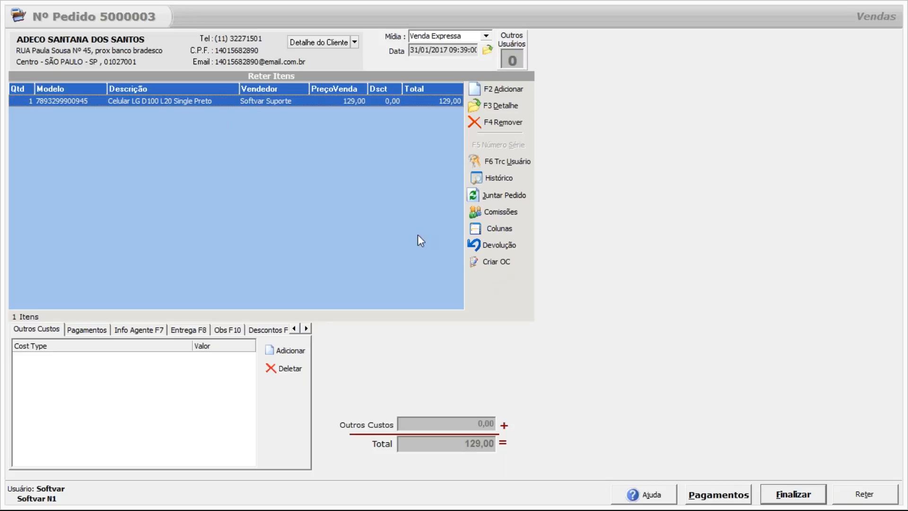
key("super")
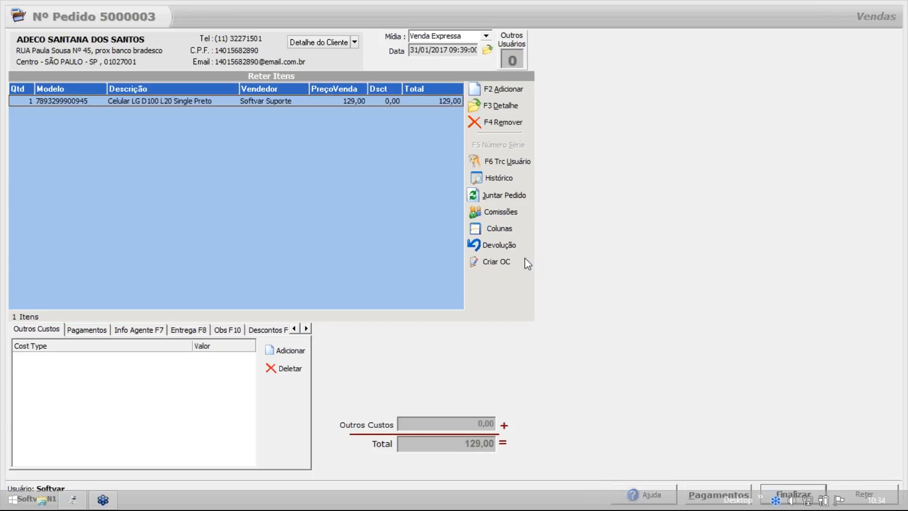
- Check the LG phone's stock per store in the sales order item, focusing on Softvar N1, and close it
double_click(245, 102)
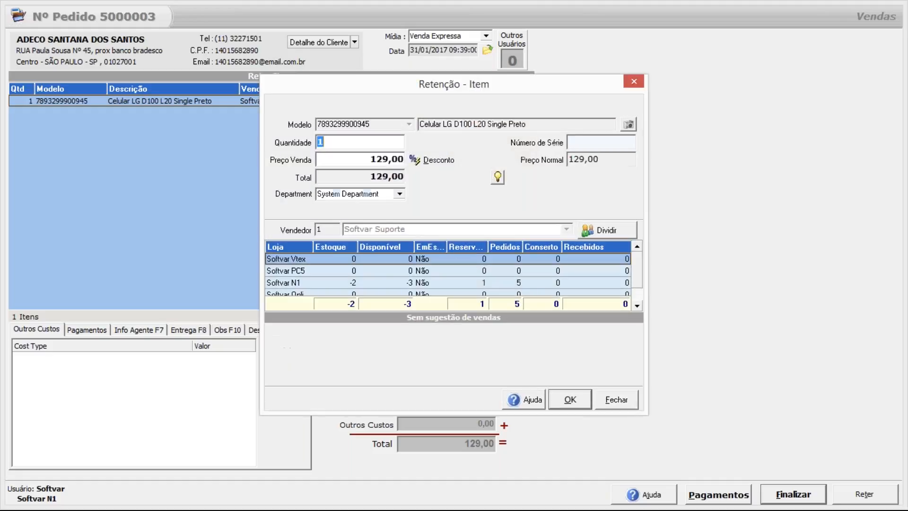
left_click(329, 283)
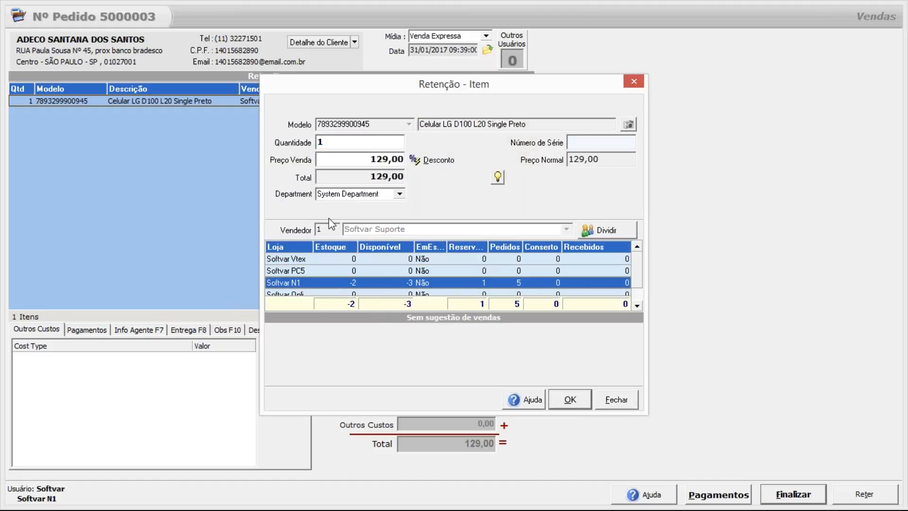
left_click(634, 82)
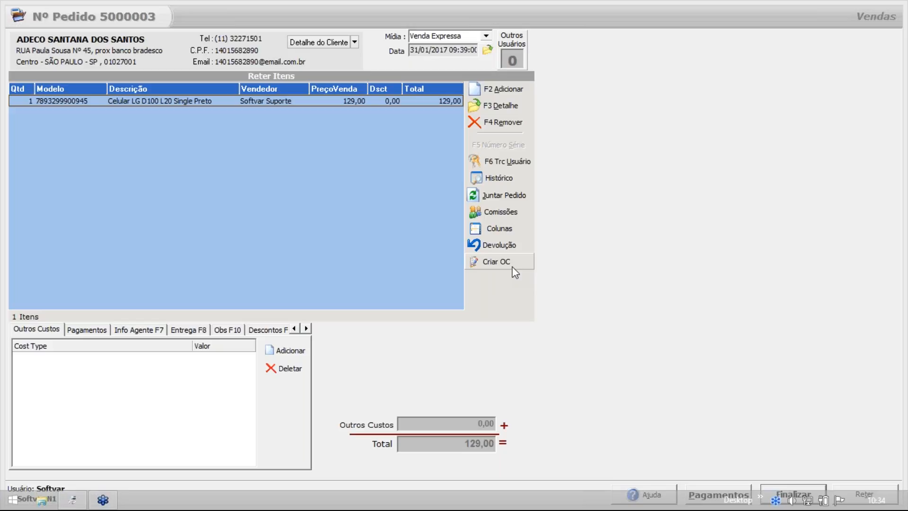
- Start a purchase order from this sales order with the sole-proprietor (ME) supplier and include the Celular LG D100 L20 Single Preto
left_click(512, 267)
left_click_drag(499, 118, 530, 83)
left_click(583, 111)
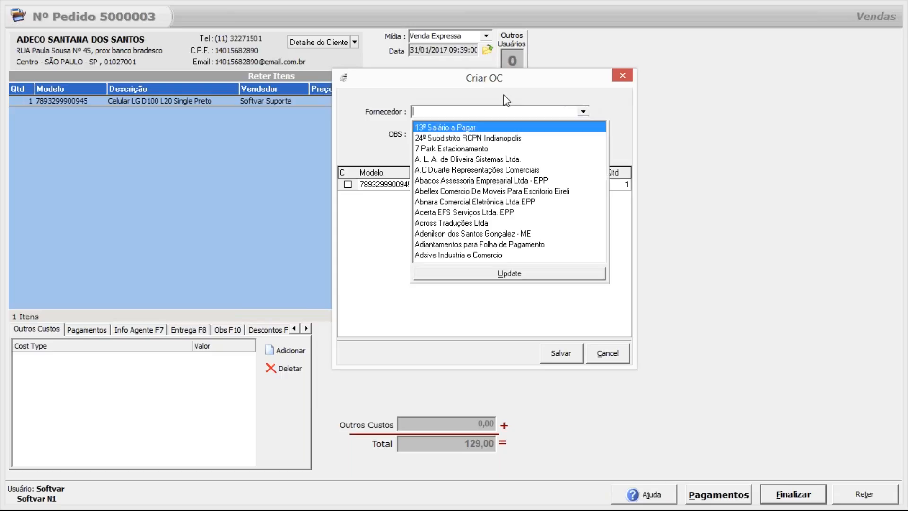
left_click(426, 233)
left_click_drag(541, 77, 585, 54)
left_click(395, 165)
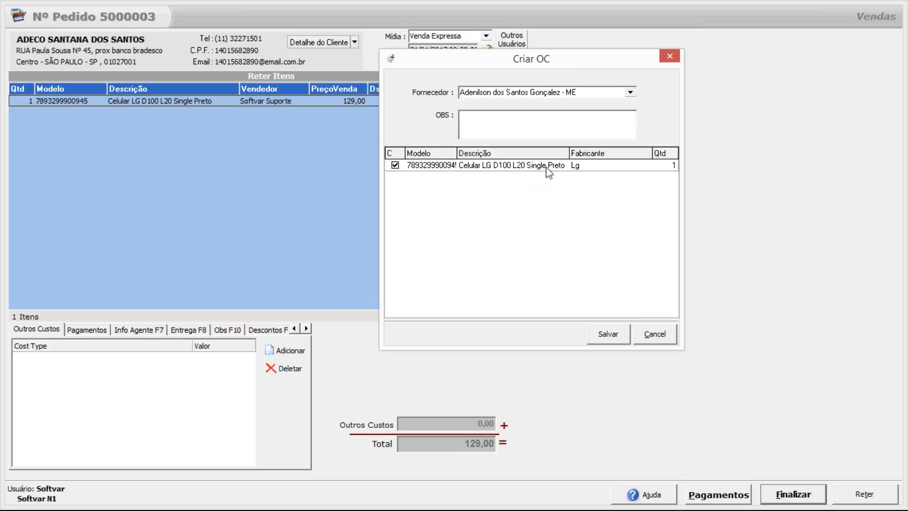
- Enter the purchase order note "Compra referente ao pedido" followed by the sales order's number
left_click(549, 135)
type("Compra referente ao ped")
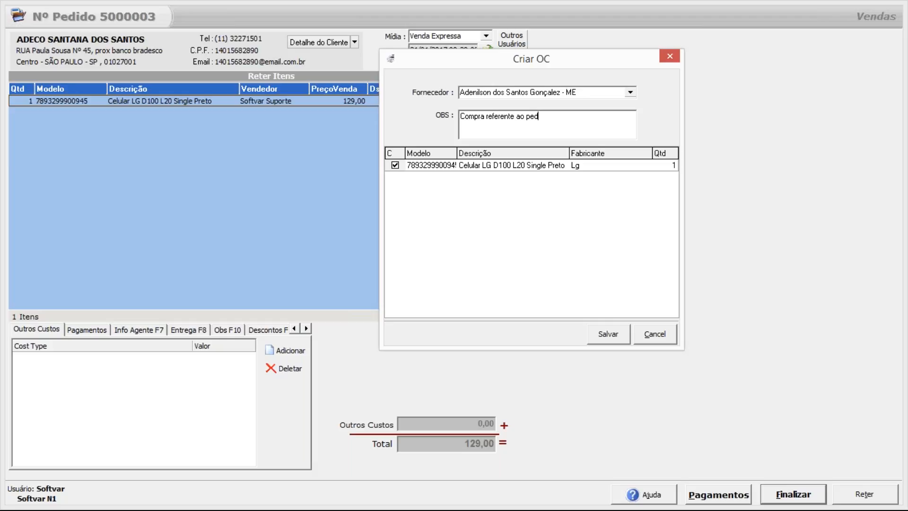
type("ido 5000003")
- Check the supplier, note and phone item of the purchase order, and save it
left_click_drag(597, 119, 410, 112)
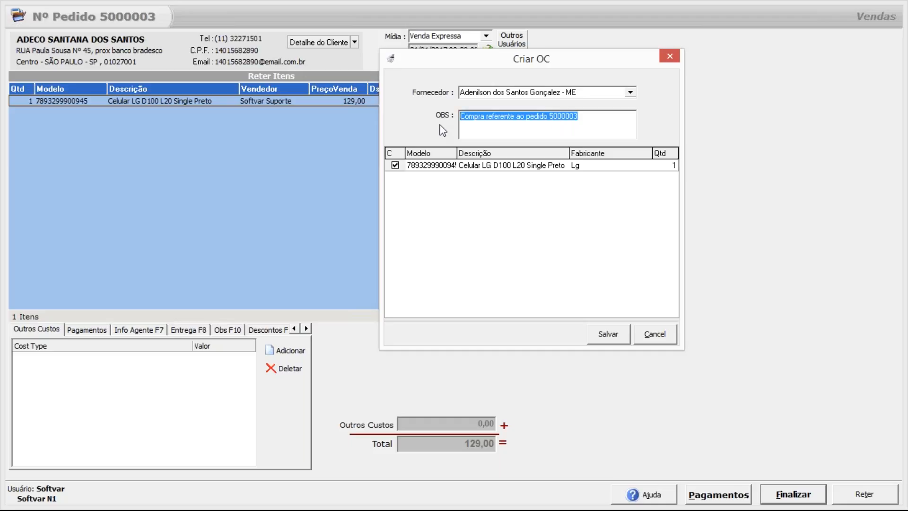
double_click(483, 92)
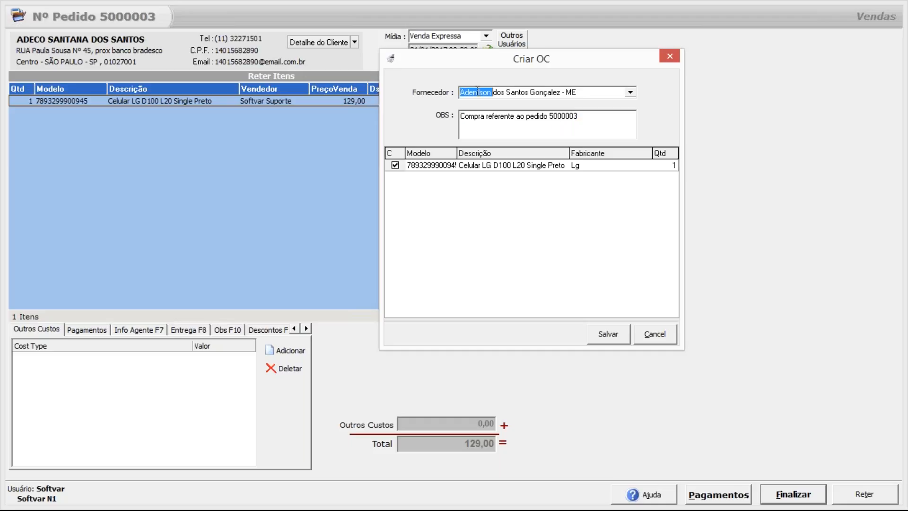
left_click(582, 116)
key("ctrl+a")
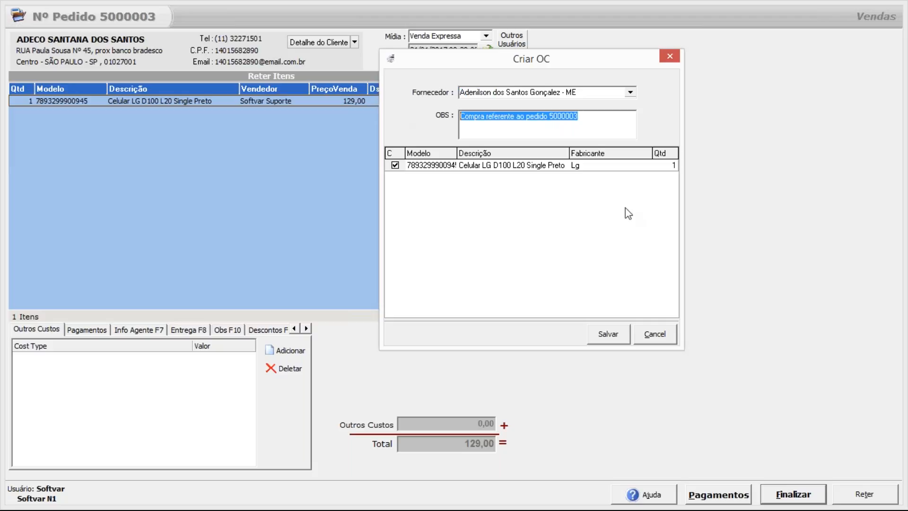
left_click(546, 165)
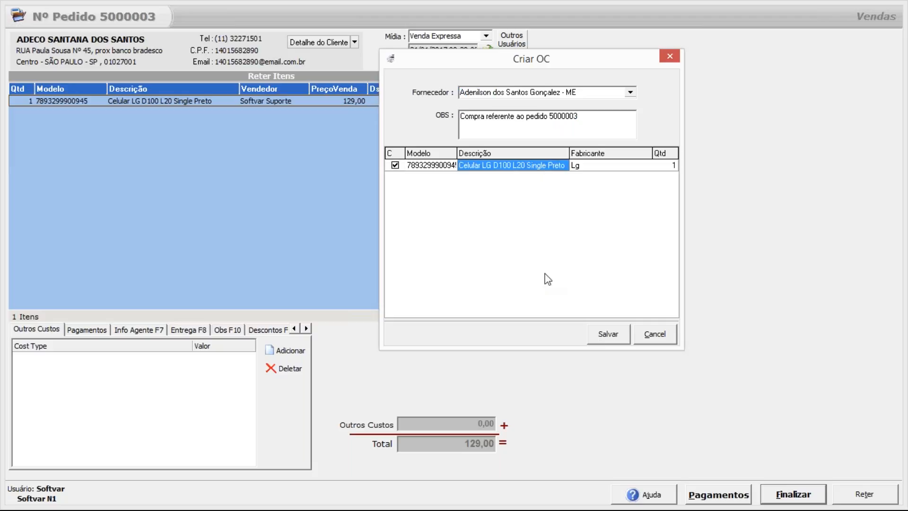
left_click(619, 334)
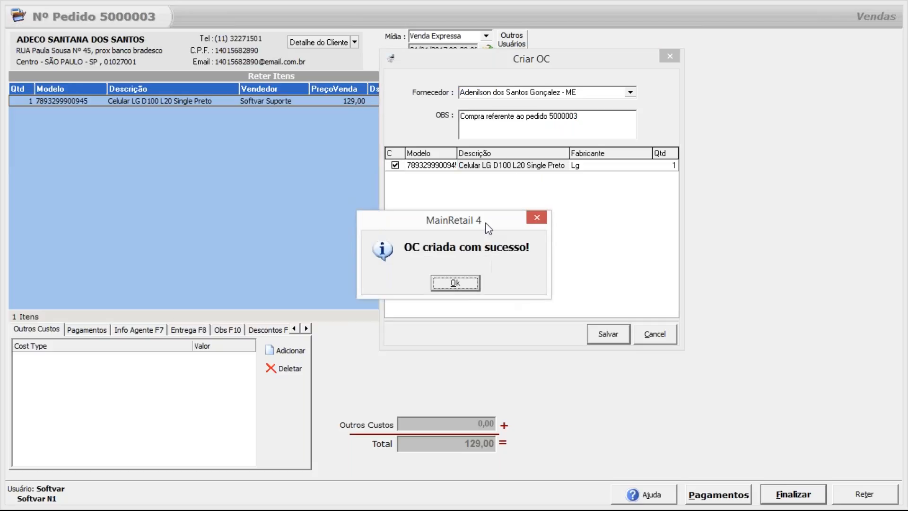
- Acknowledge the creation of the purchase order and put the sales order on hold
left_click_drag(484, 224, 529, 210)
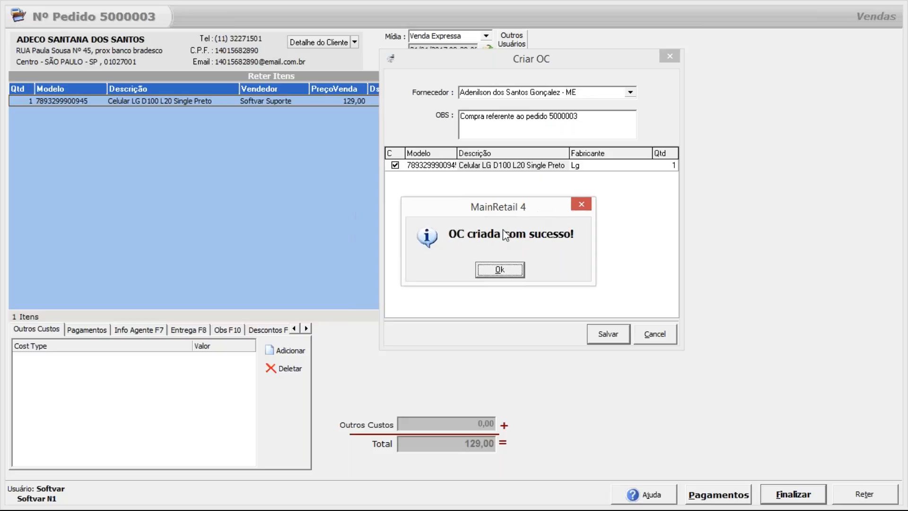
left_click(491, 271)
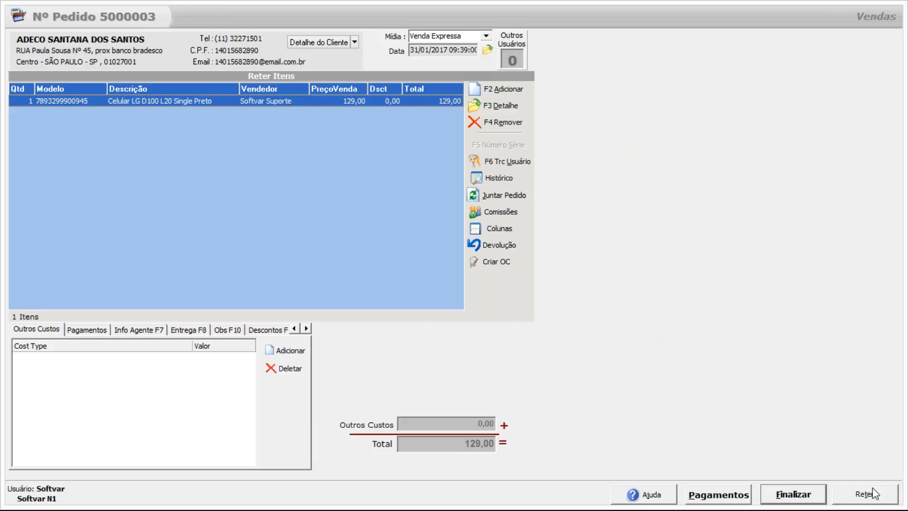
left_click(867, 494)
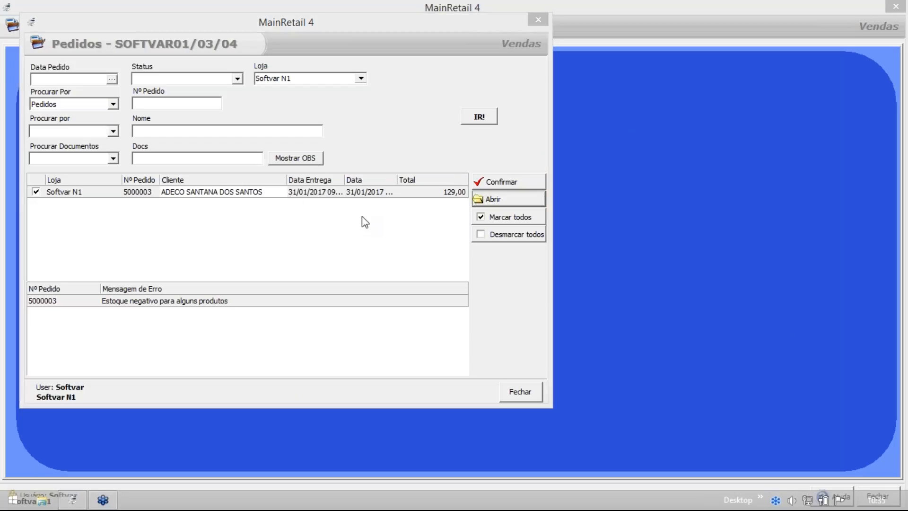
- Refresh the Softvar N1 sales order list, try to confirm all listed orders, check the error message and close the list
left_click(477, 114)
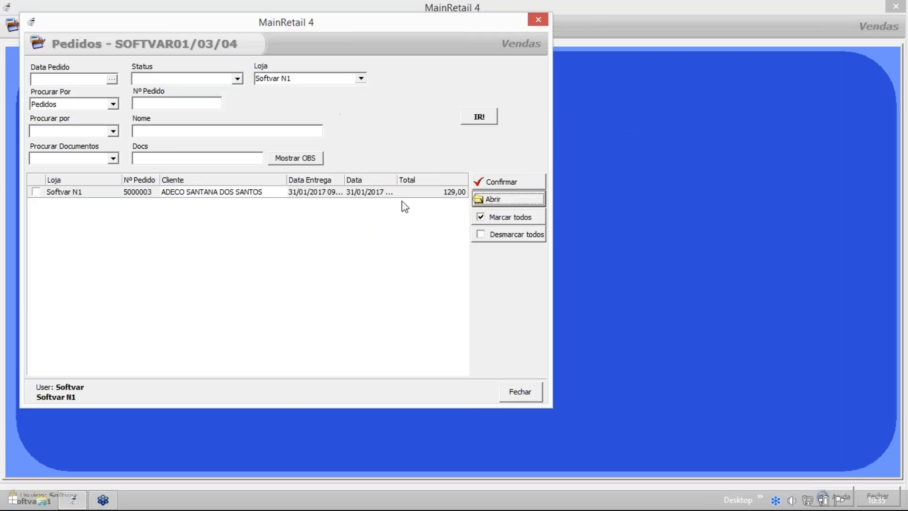
left_click(493, 218)
left_click(491, 184)
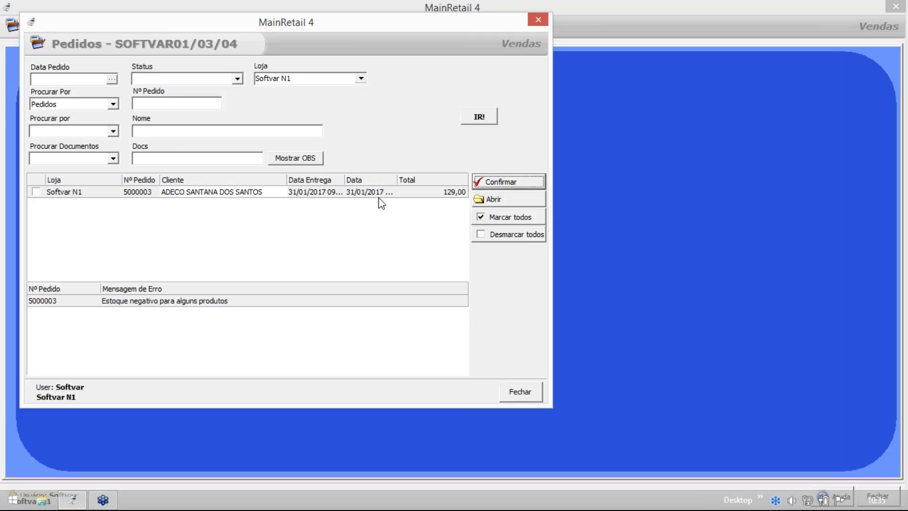
left_click(166, 301)
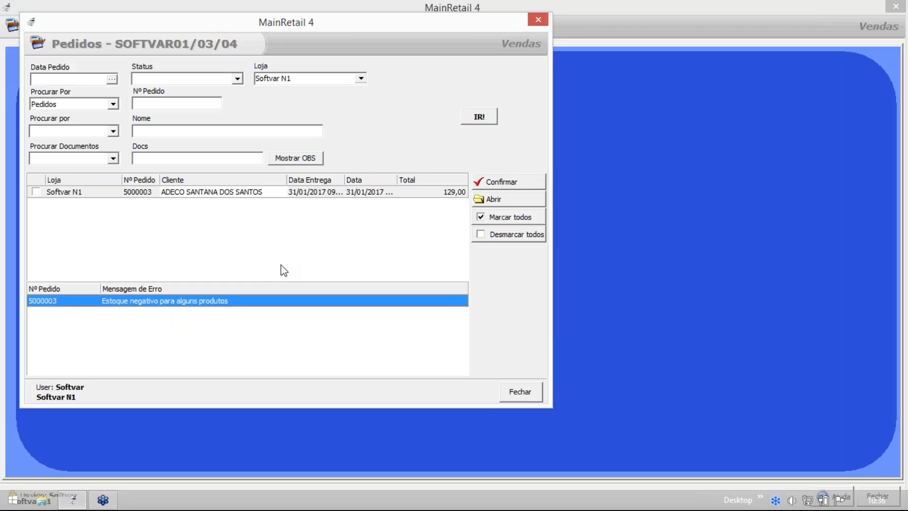
left_click(504, 396)
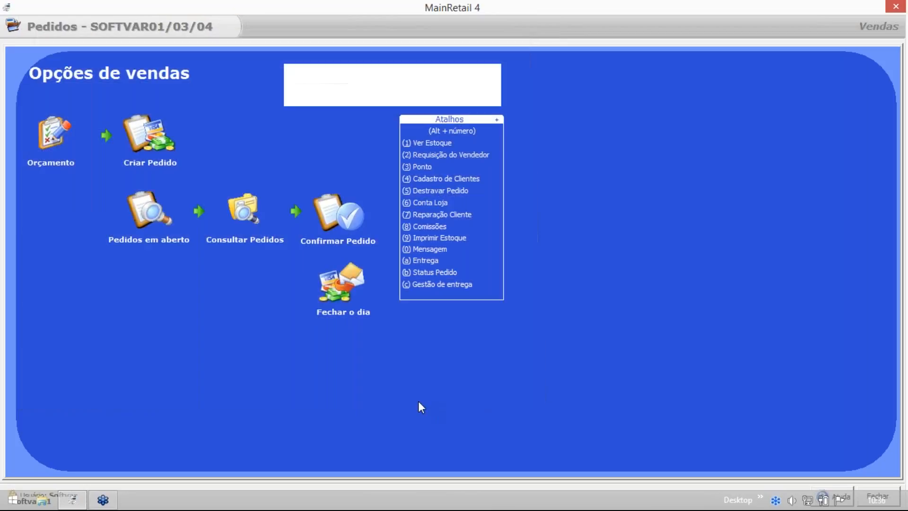
- Leave the sales screen, open the purchase orders, expand the supplier's group and select the 80,99 order
key("Escape")
mouse_move(73, 132)
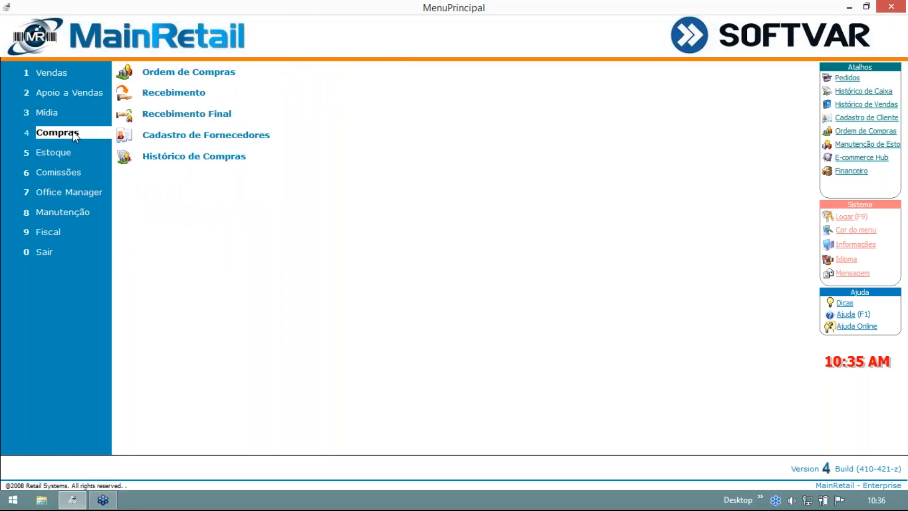
left_click(177, 78)
left_click(7, 124)
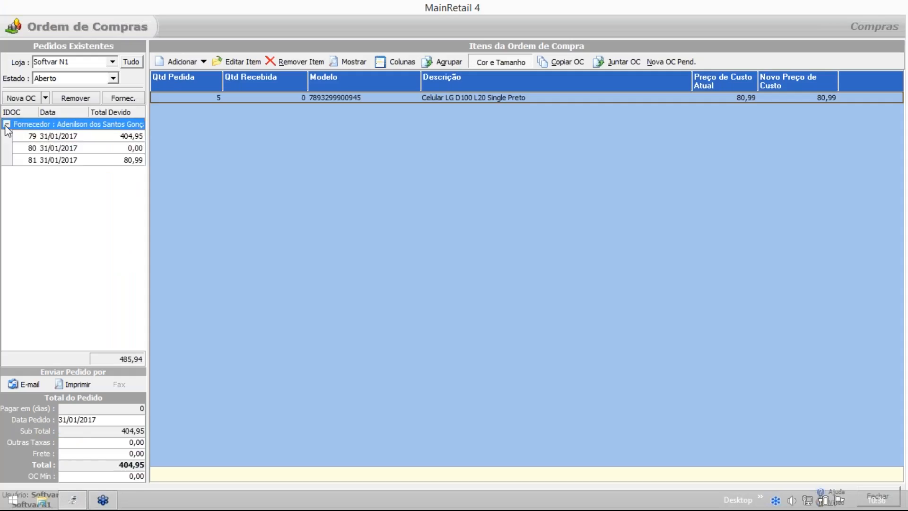
left_click(85, 161)
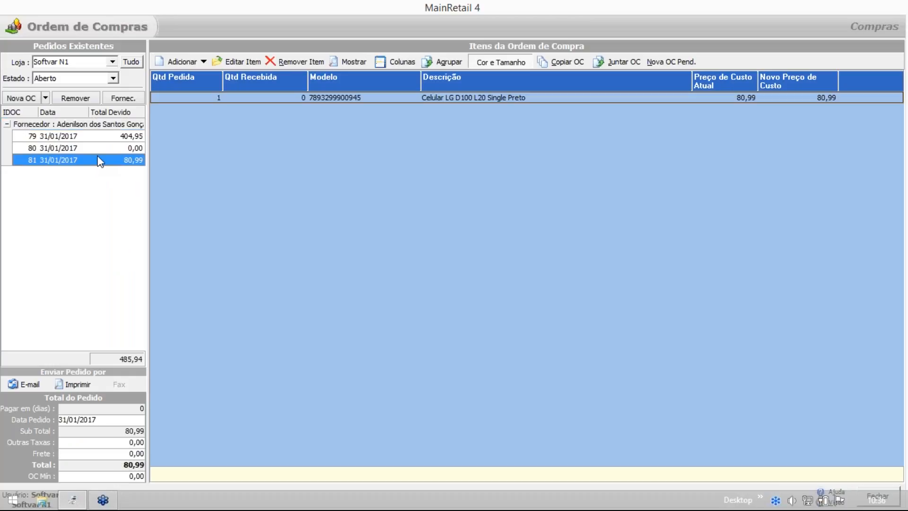
- Check the note in the details of the 80,99 purchase order and close them without changes
double_click(81, 161)
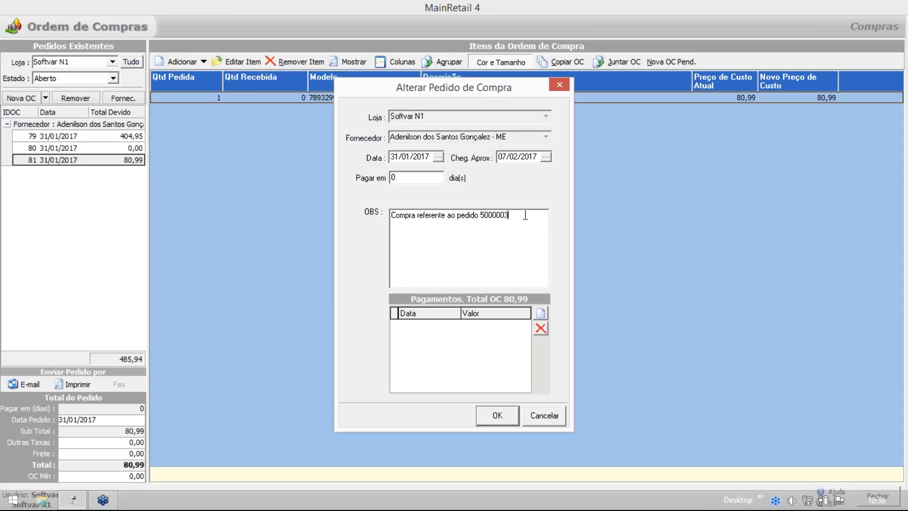
key("Tab")
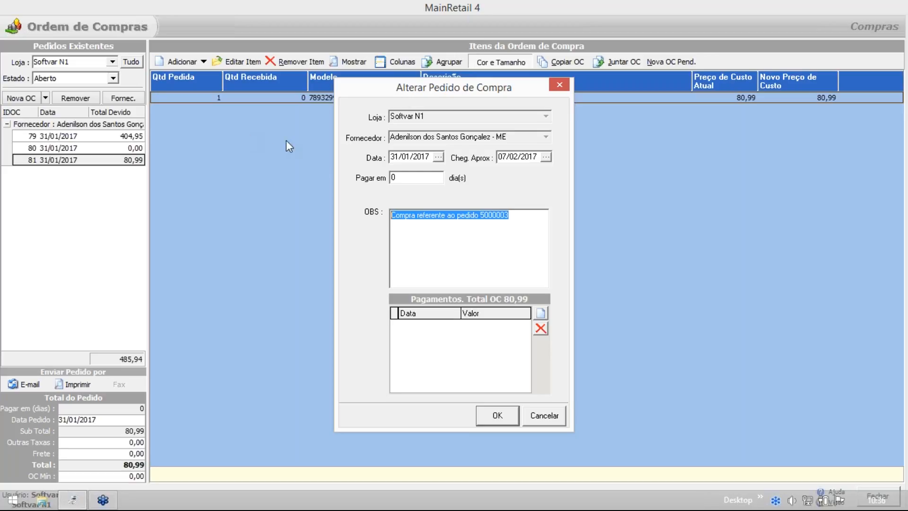
left_click_drag(387, 88, 338, 86)
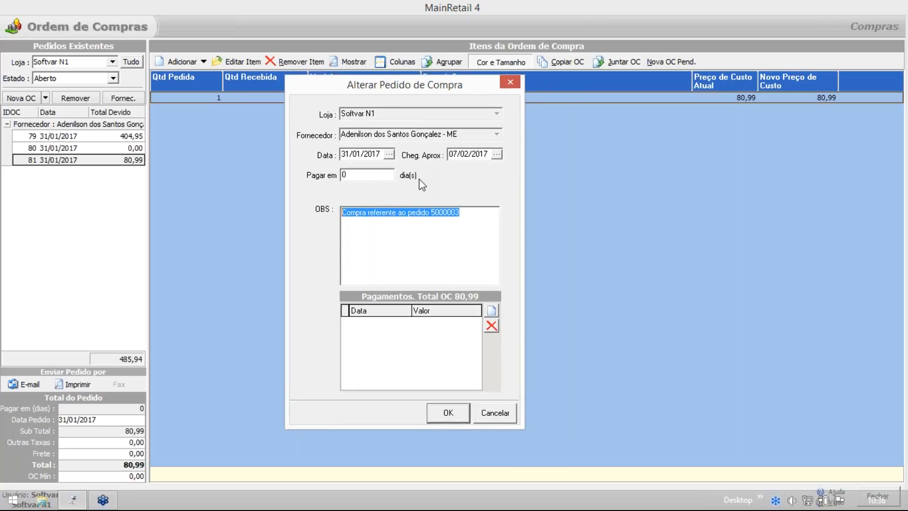
left_click(497, 414)
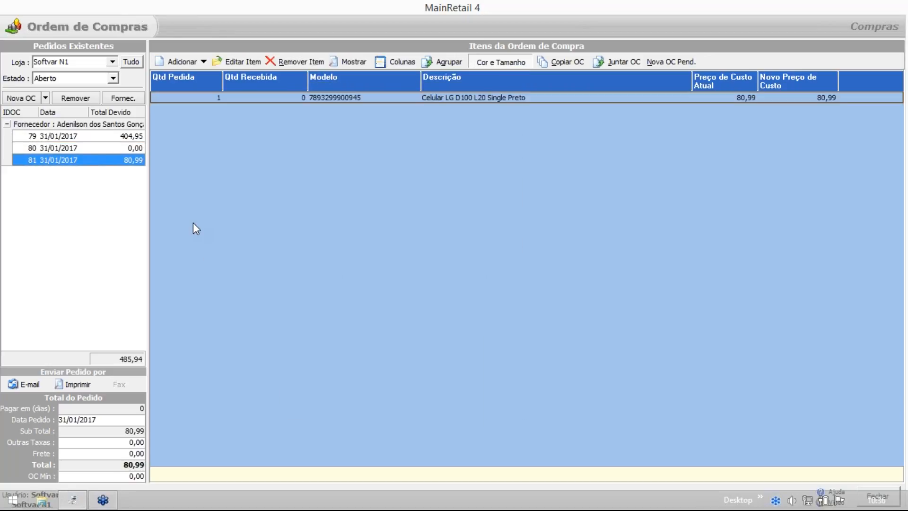
- Compare the ordered items of the 80,99 and 404,95 purchase orders
left_click(651, 268)
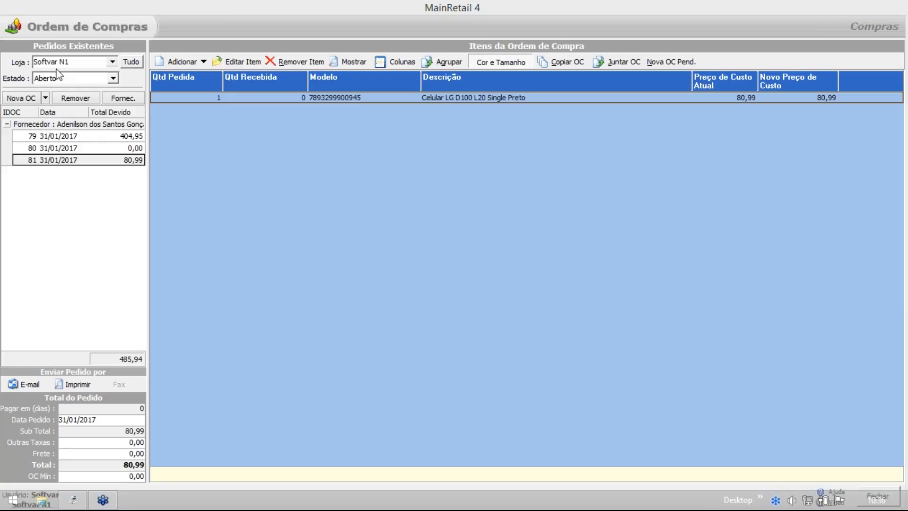
left_click(99, 158)
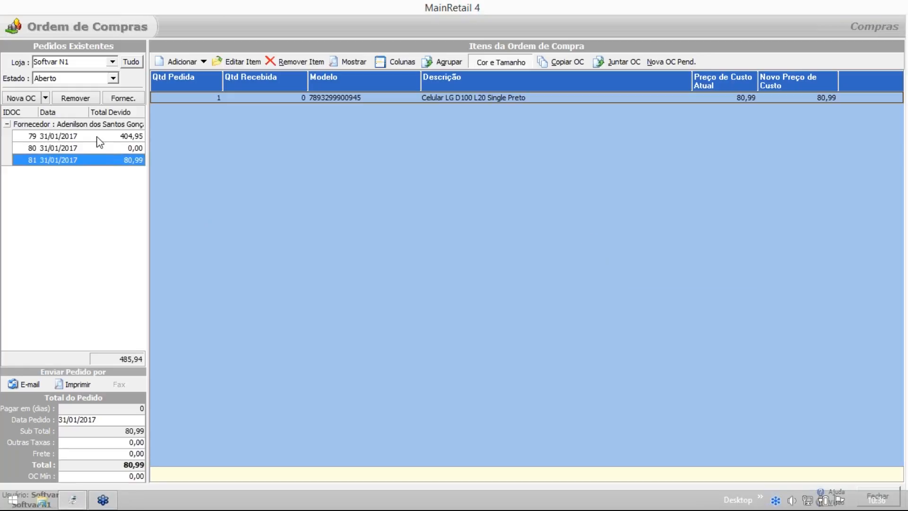
left_click(98, 137)
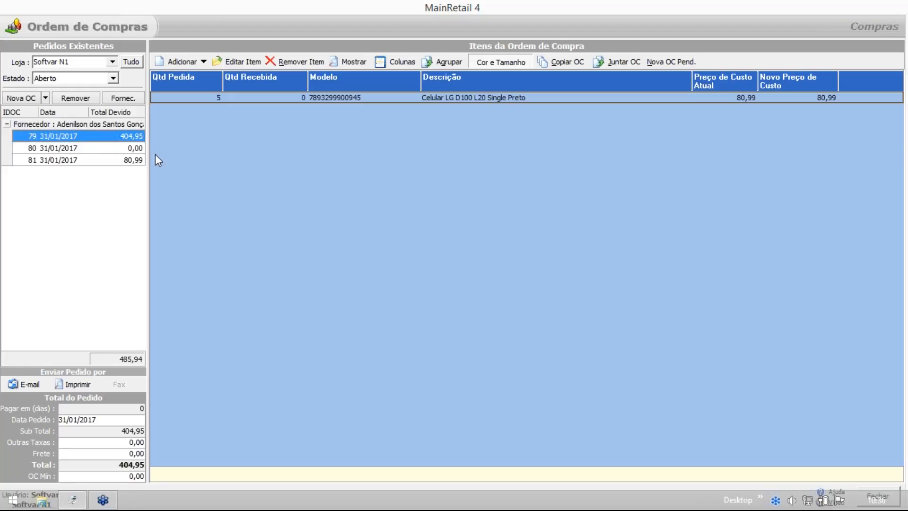
left_click(128, 161)
- Start merging the 404,95 purchase order with another order, select the 80,99 order as the candidate, and cancel the merge
left_click(115, 136)
left_click(626, 66)
left_click_drag(381, 144, 277, 84)
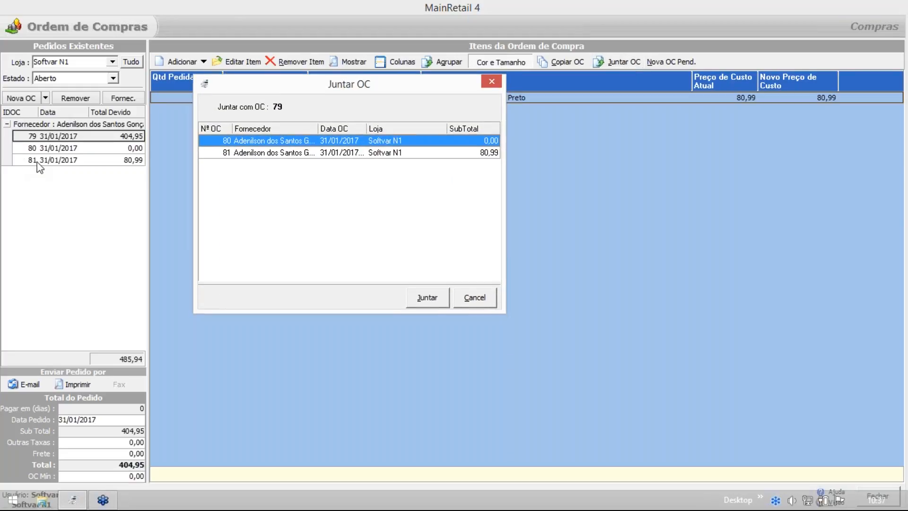
left_click(240, 156)
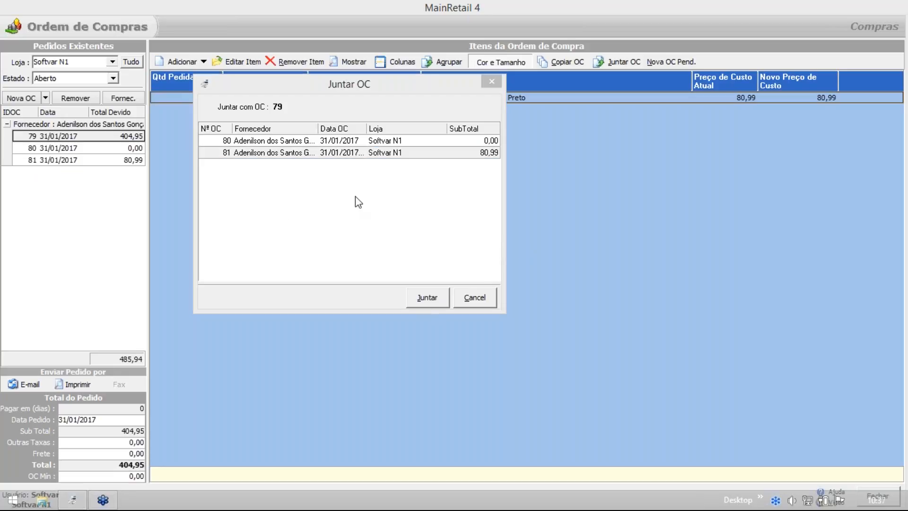
left_click(480, 302)
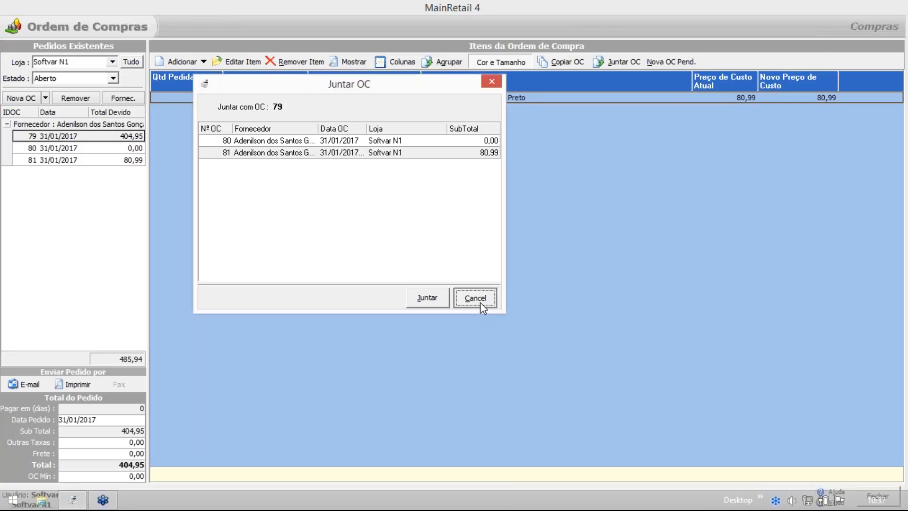
- Review the items and totals of the supplier's three open purchase orders, ending on the 404,95 order
left_click(100, 160)
left_click(101, 137)
left_click(102, 149)
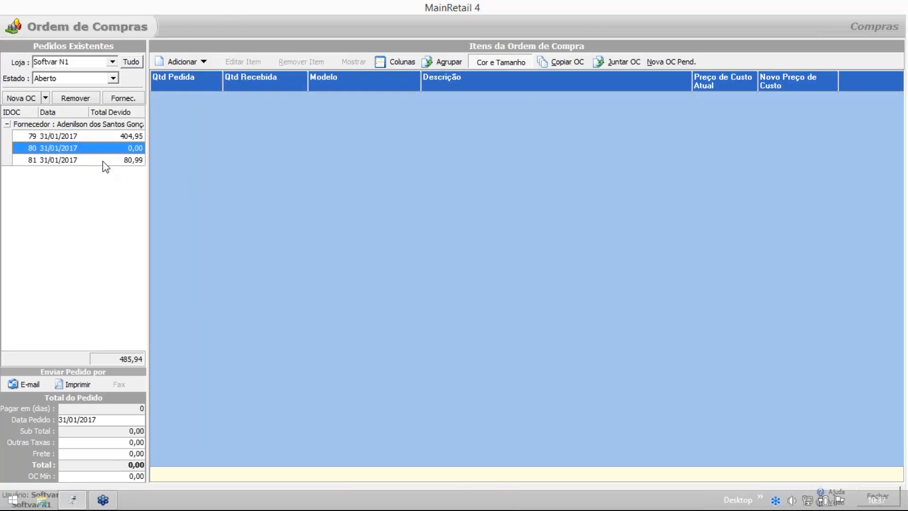
left_click(113, 160)
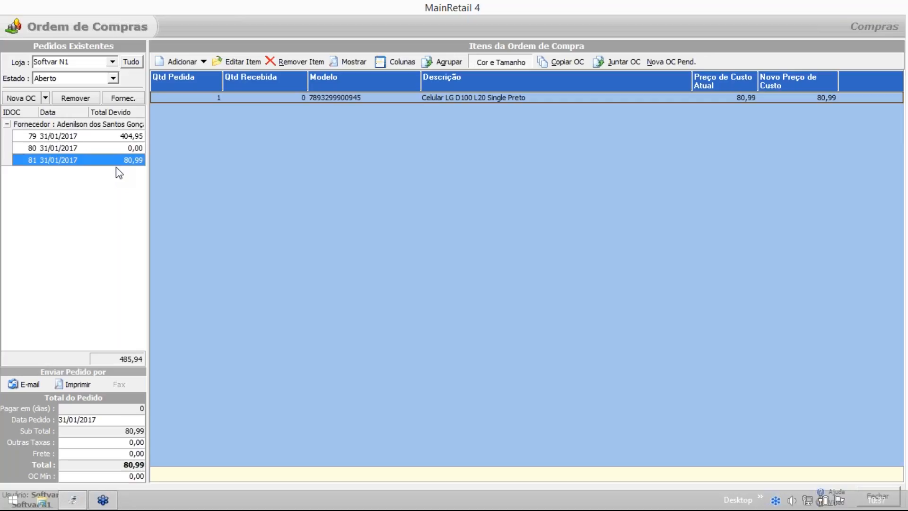
left_click(106, 148)
left_click(106, 161)
left_click(106, 137)
left_click(106, 148)
left_click(106, 161)
left_click(108, 140)
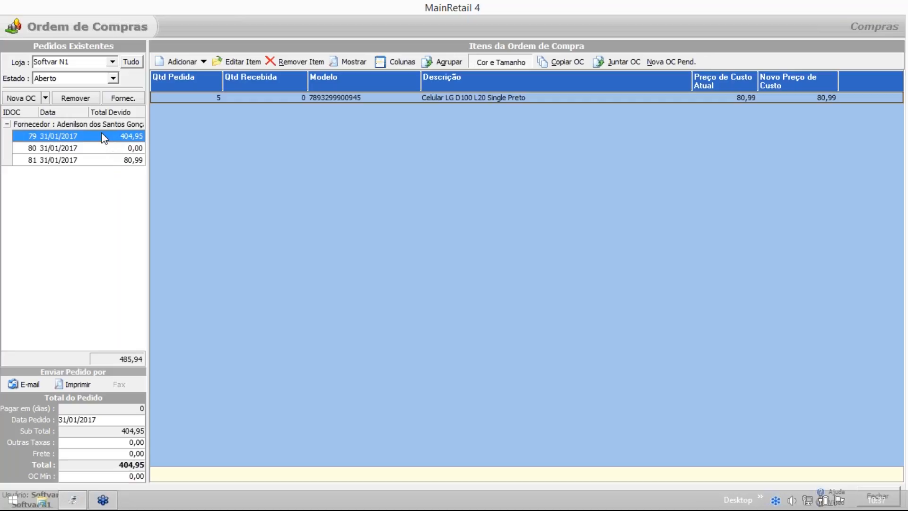
- Examine the store, supplier, date and note fields of a new purchase order and cancel it
left_click(34, 99)
left_click(28, 98)
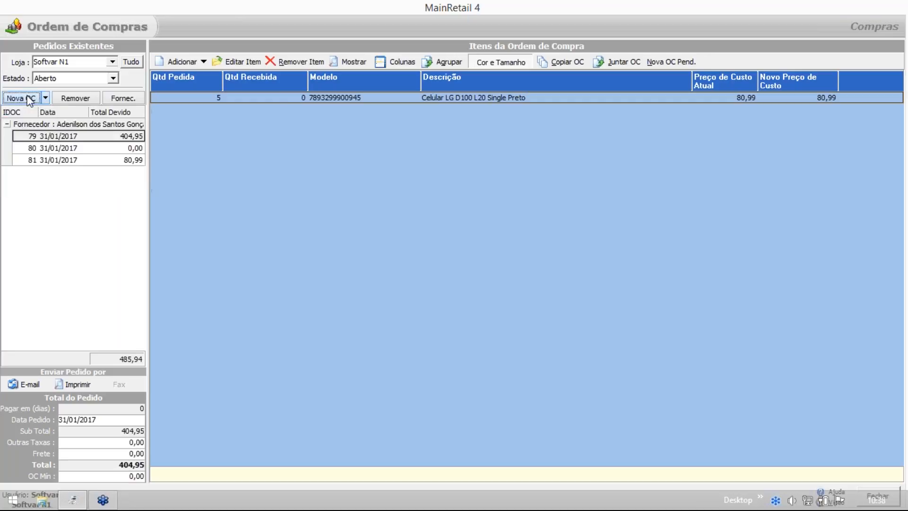
left_click_drag(344, 94, 266, 92)
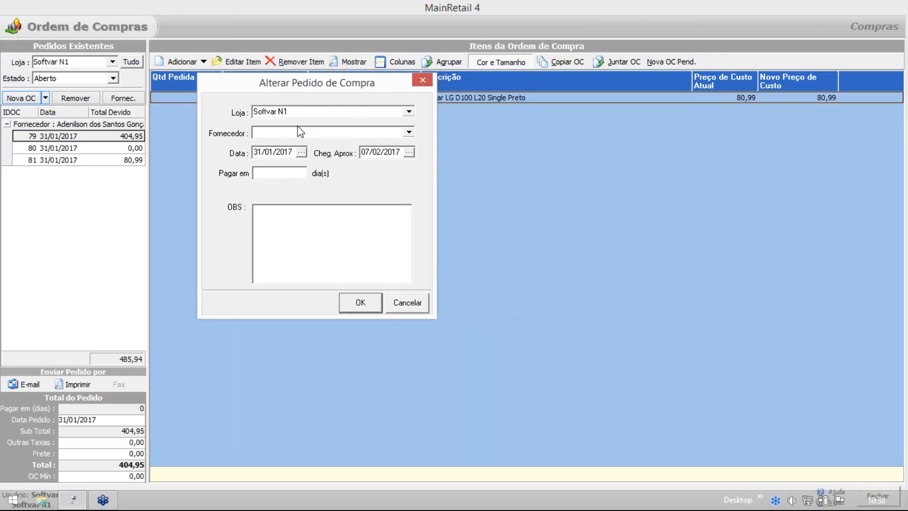
left_click(303, 244)
left_click(404, 305)
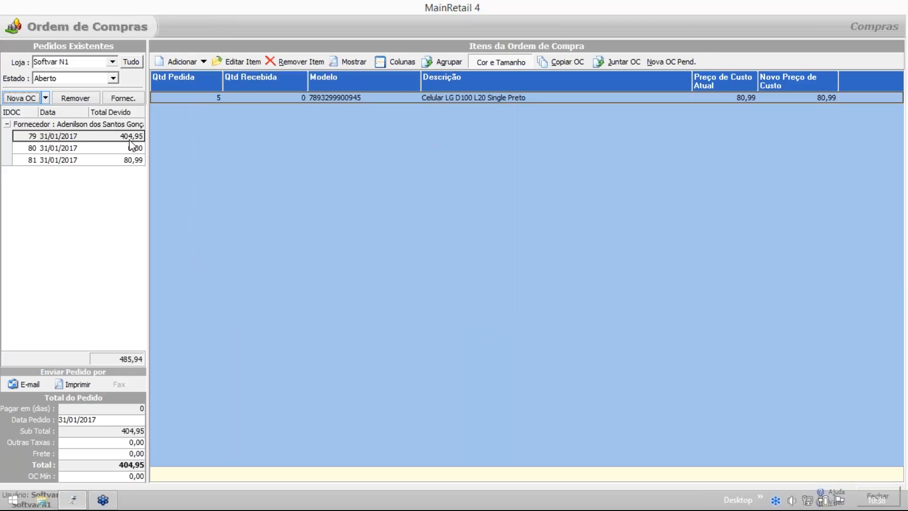
- View the payments section in the details of the 404,95 purchase order and close it
left_click(108, 137)
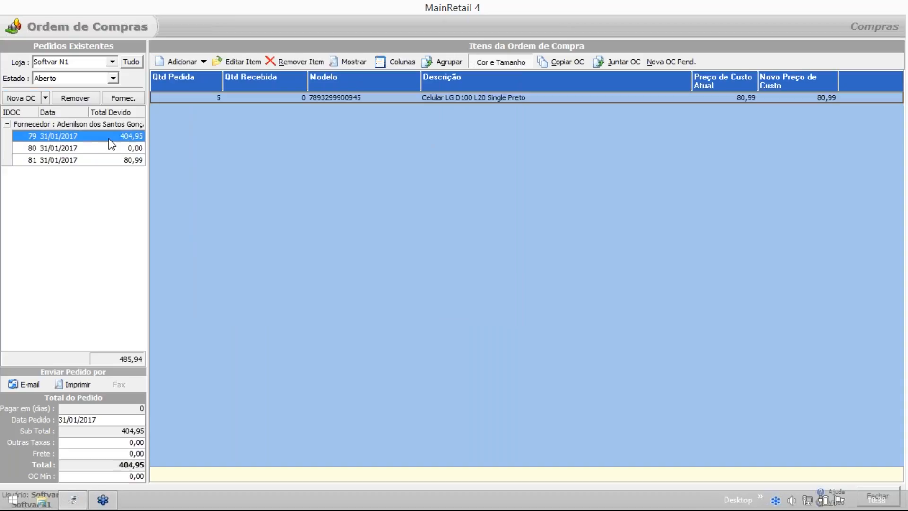
double_click(64, 136)
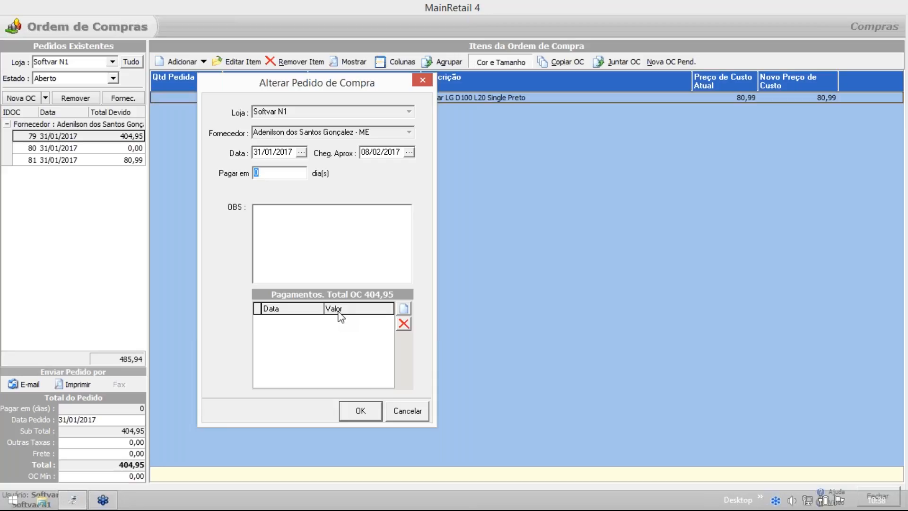
left_click(423, 80)
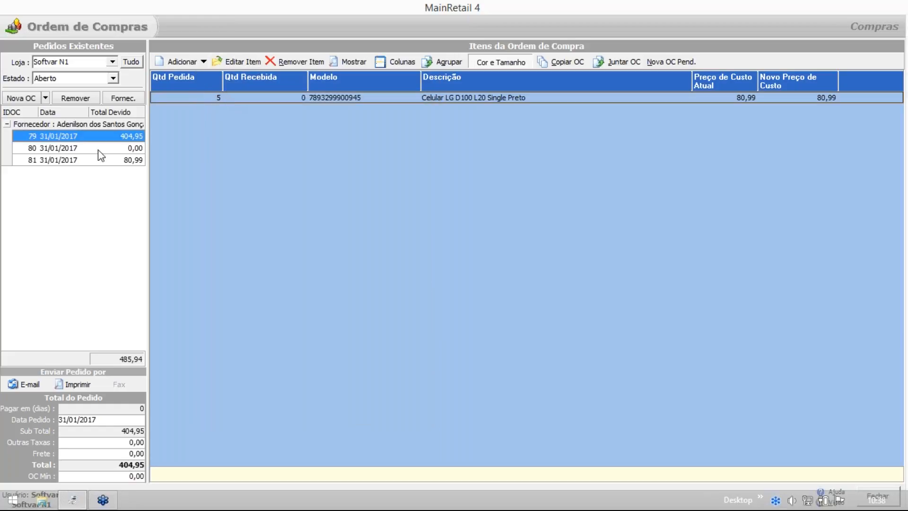
- Reopen the 404,95 purchase order's details, add a payment dated 31/01/2017 for the full amount, and check the supplier
double_click(112, 138)
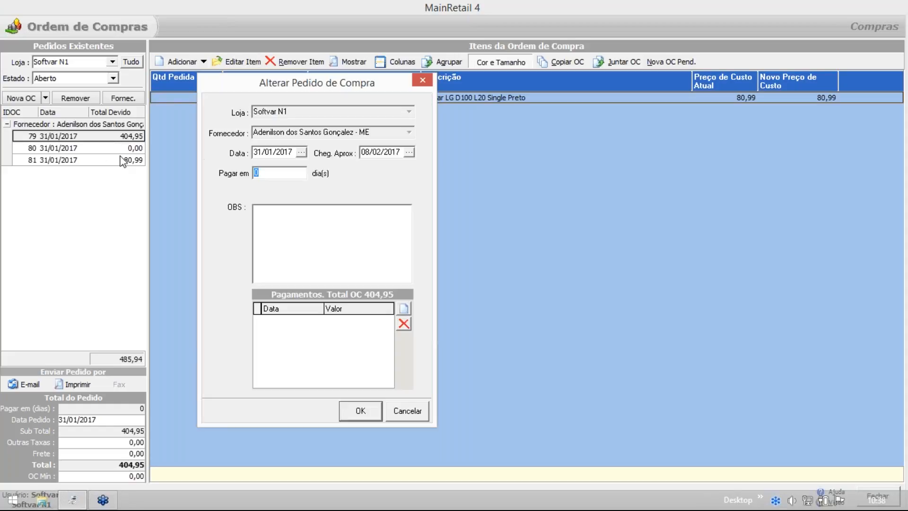
left_click(404, 309)
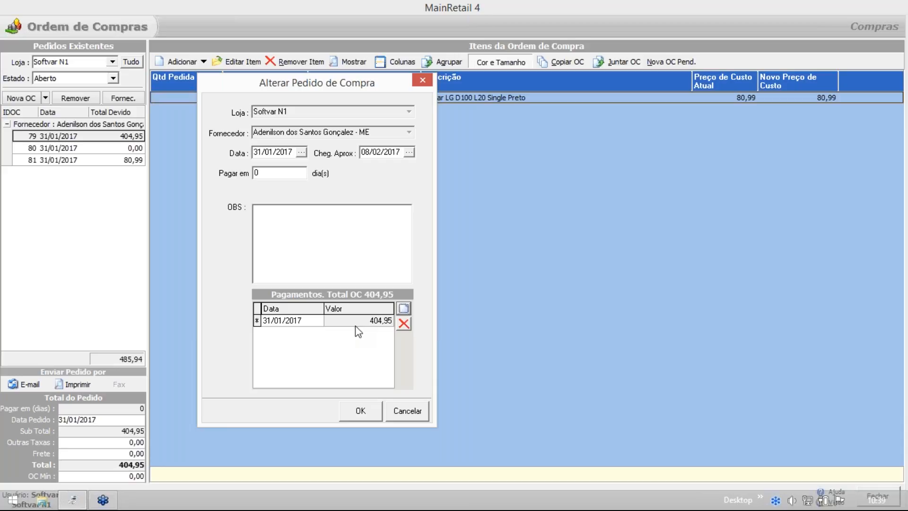
left_click(300, 334)
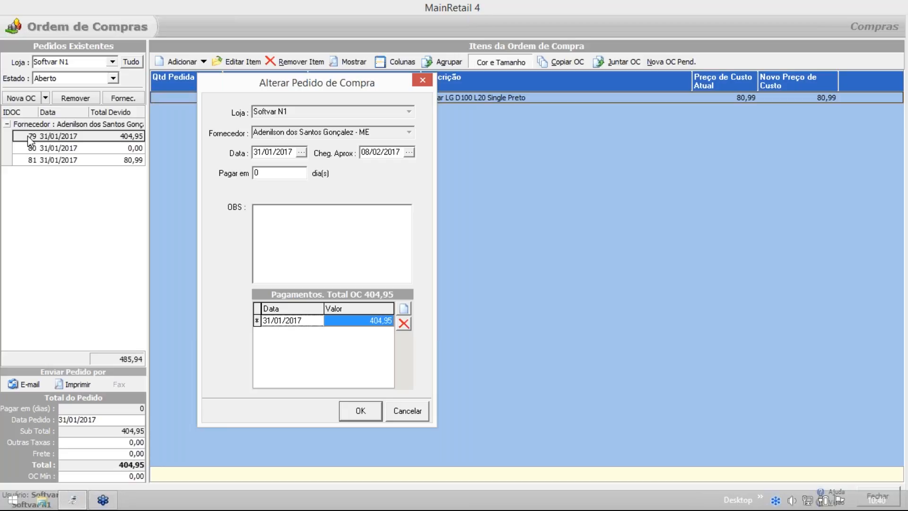
left_click(296, 129)
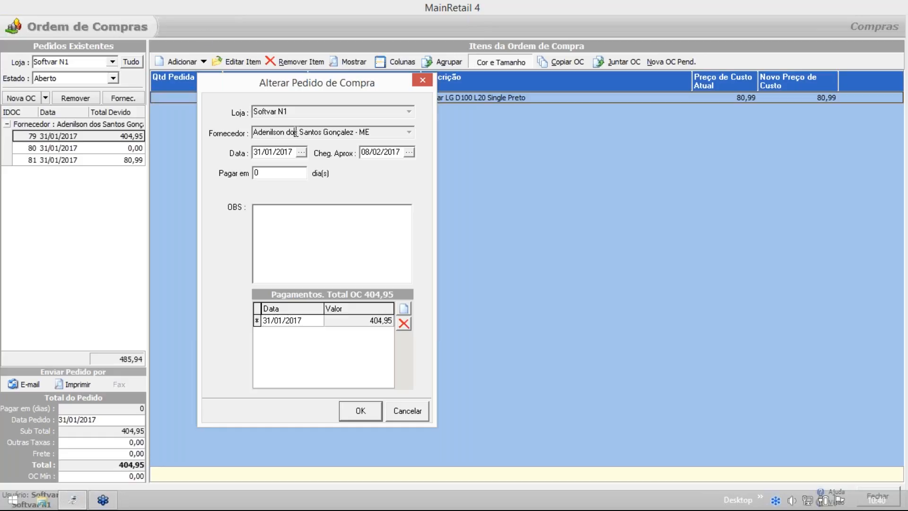
left_click_drag(324, 131, 222, 132)
- Set the 31/01/2017 payment's value to 200 and add a second payment for the remaining amount
left_click(342, 324)
type("200")
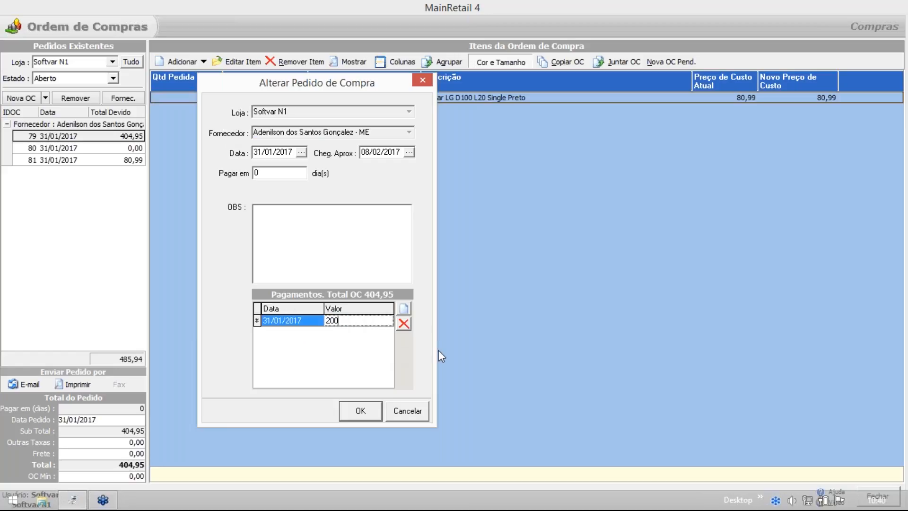
left_click(404, 309)
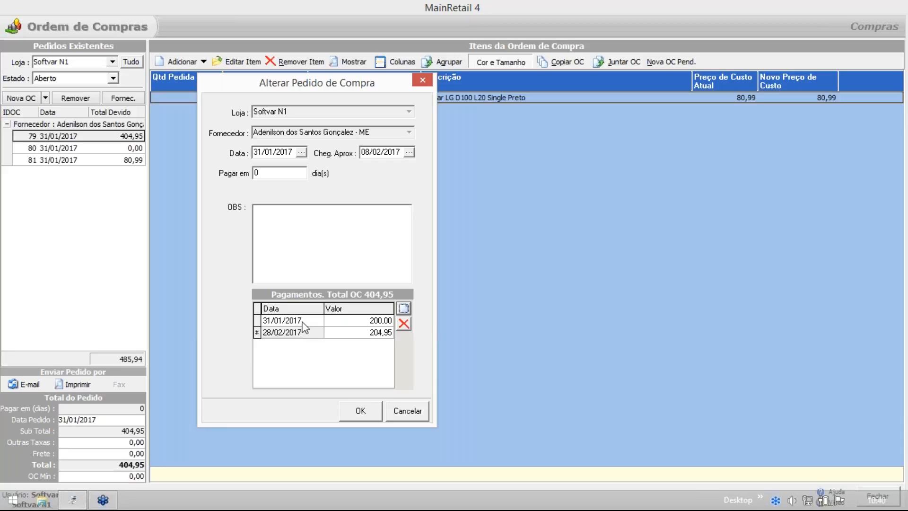
- Set the date of the 200,00 payment to 01/02/2017 in the 404,95 purchase order
left_click(283, 323)
left_click(279, 335)
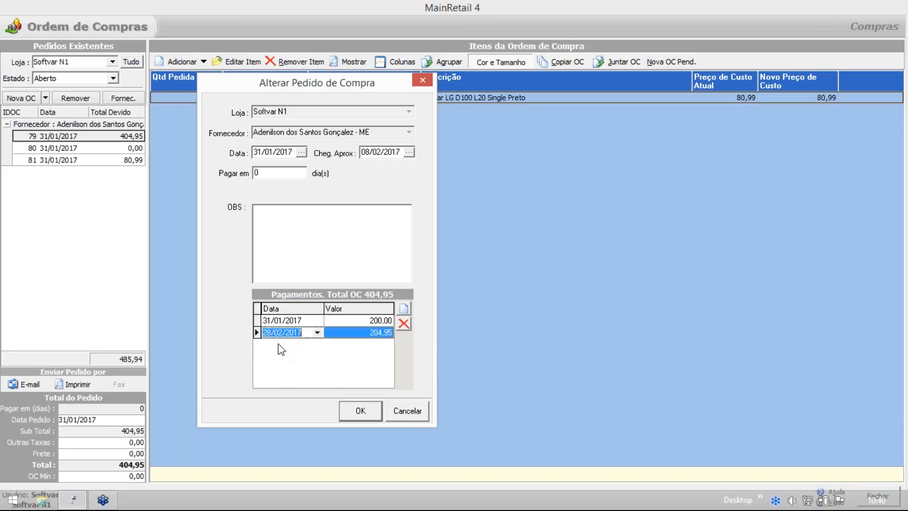
left_click(314, 321)
left_click(317, 320)
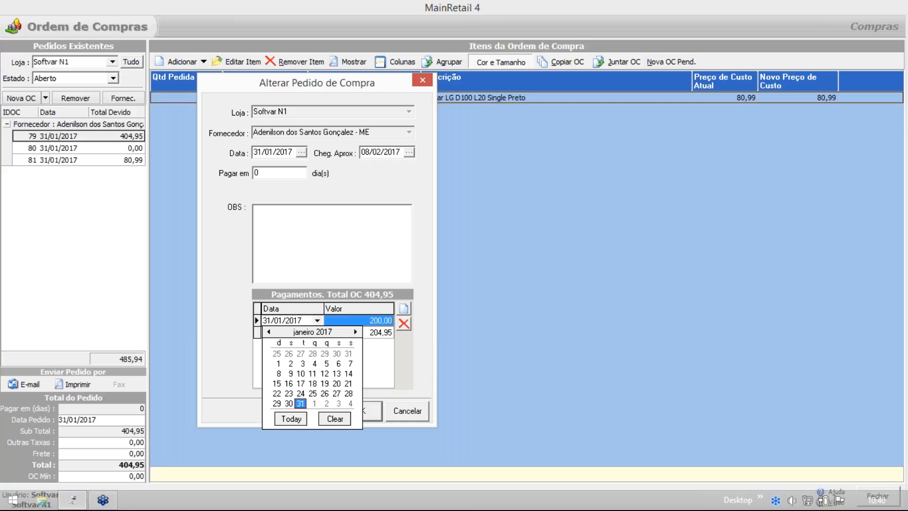
left_click(314, 403)
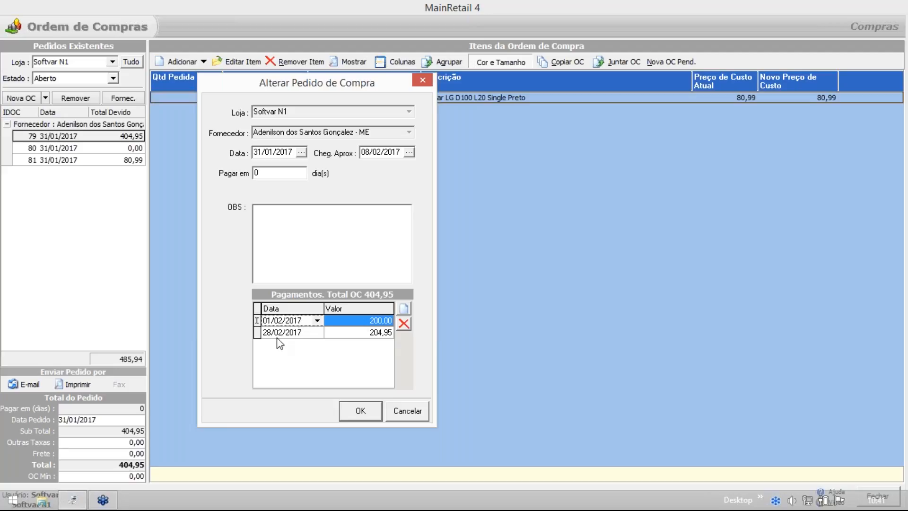
- Delete both planned payments from the 404,95 purchase order and cancel the order's editing
left_click(282, 333)
left_click(405, 325)
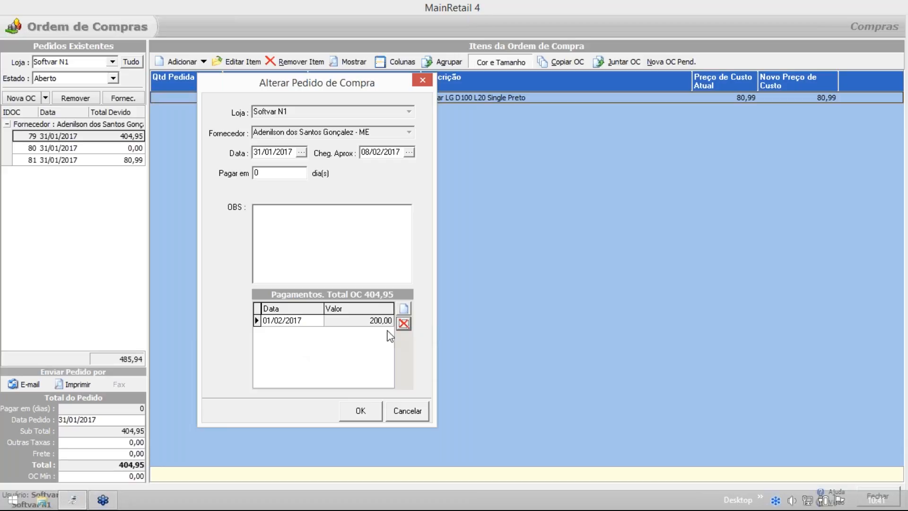
left_click(405, 324)
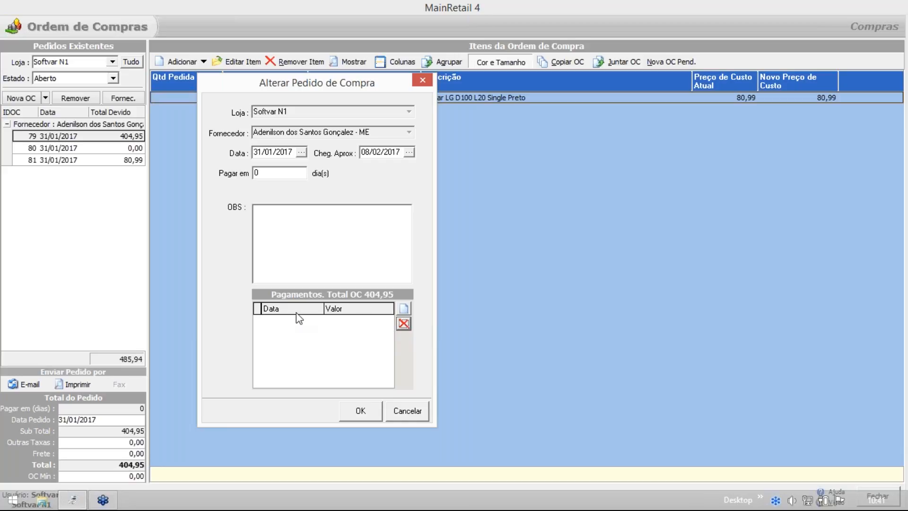
left_click(406, 416)
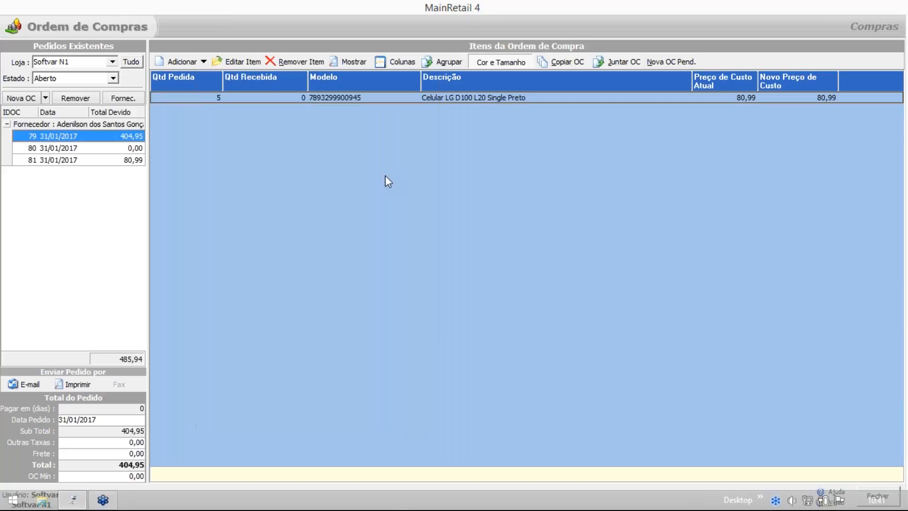
- Reopen the 404,95 purchase order's details to check its payments section, and close them without changes
left_click(286, 99)
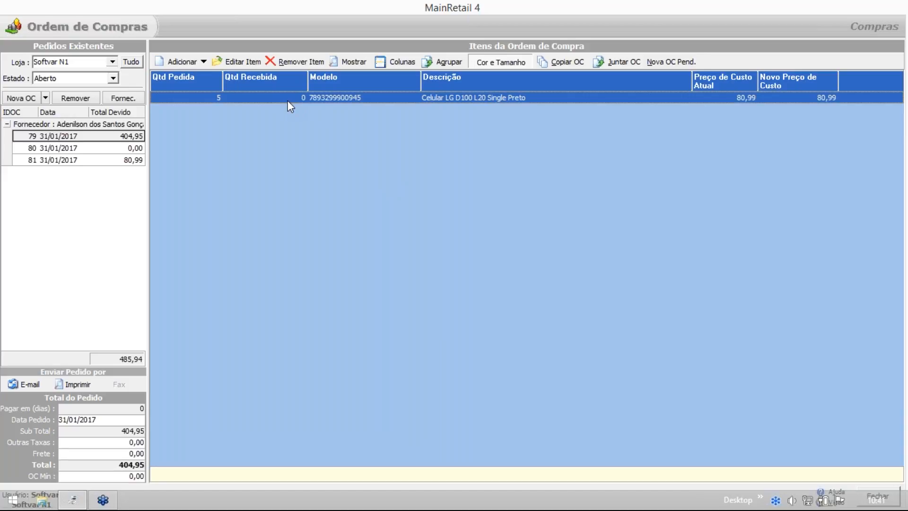
double_click(84, 137)
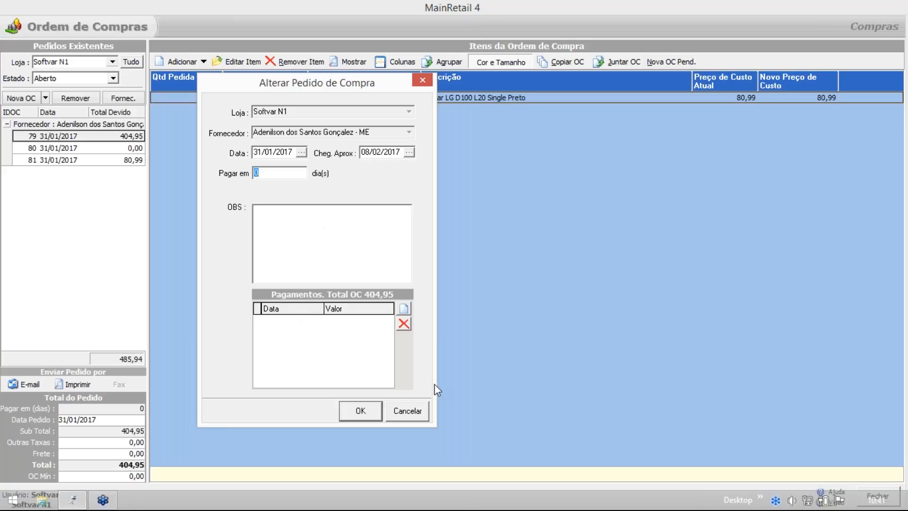
left_click(409, 418)
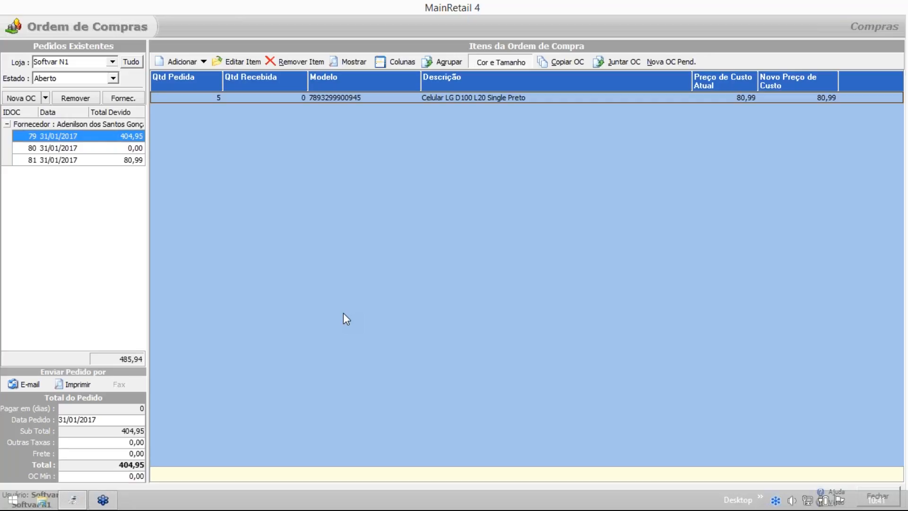
left_click(786, 295)
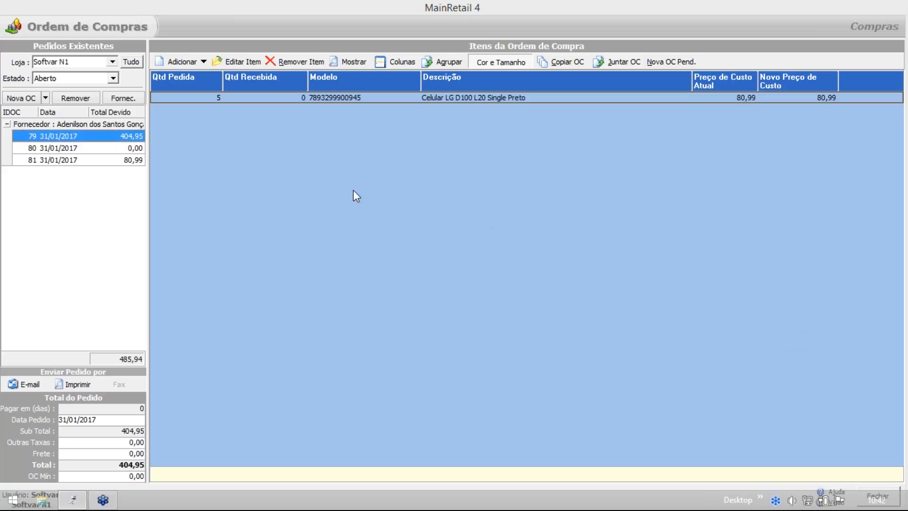
- Examine the OBS note in the 80,99 purchase order's details and close them without changes
double_click(106, 160)
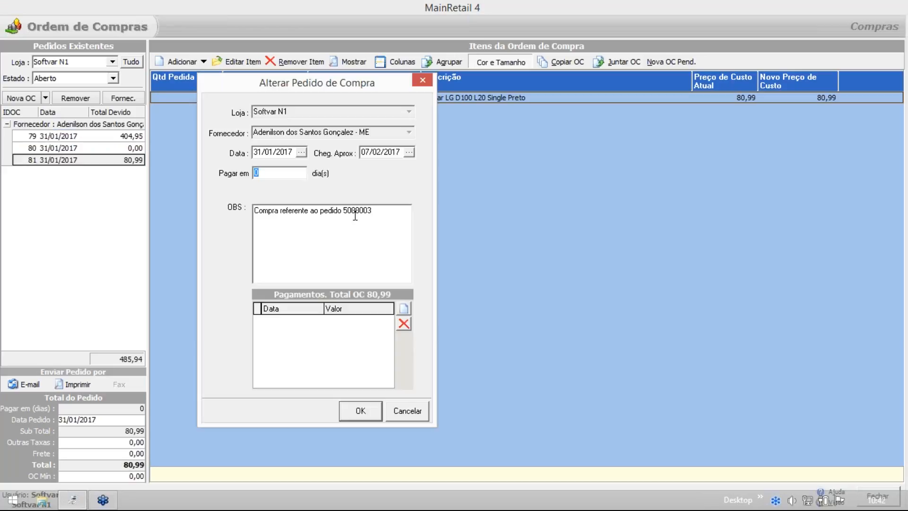
left_click_drag(383, 212, 172, 212)
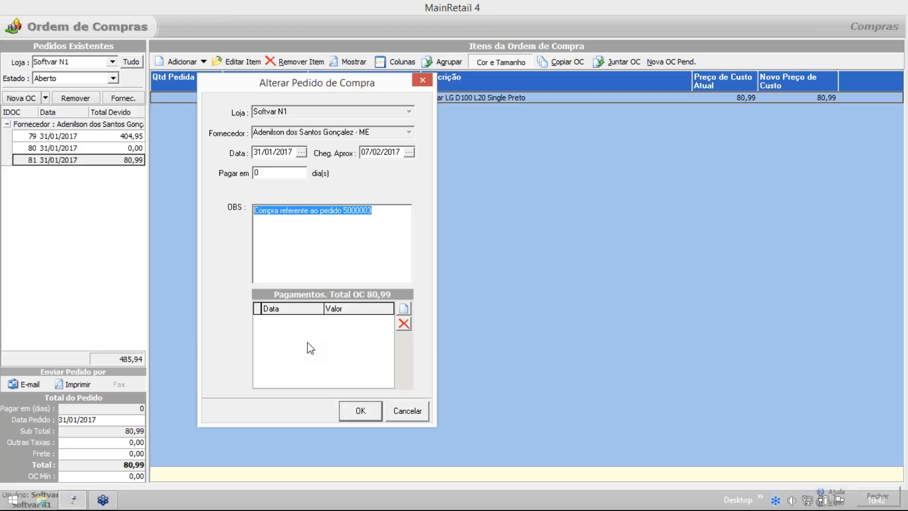
left_click(407, 410)
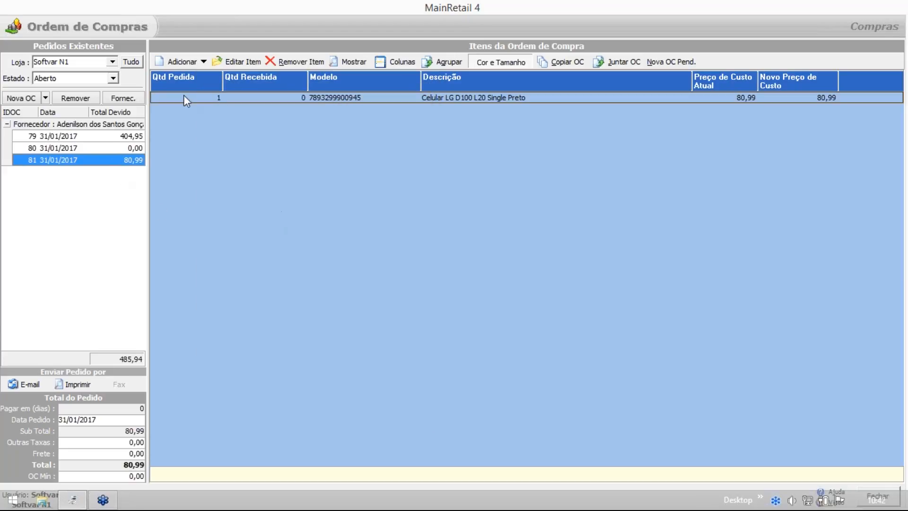
- Try a quantity of 6 for the Celular LG D100 L20 item of the 80,99 order, discard it and leave the purchase orders
left_click(201, 99)
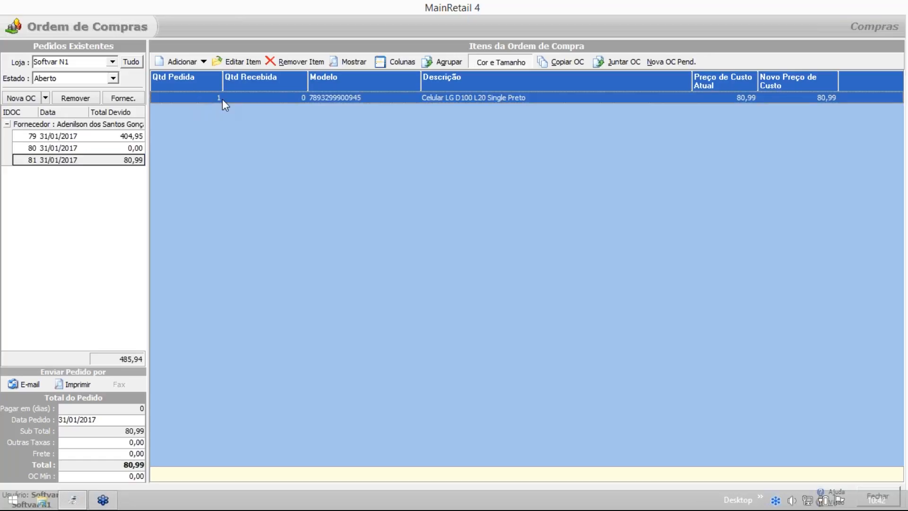
double_click(222, 99)
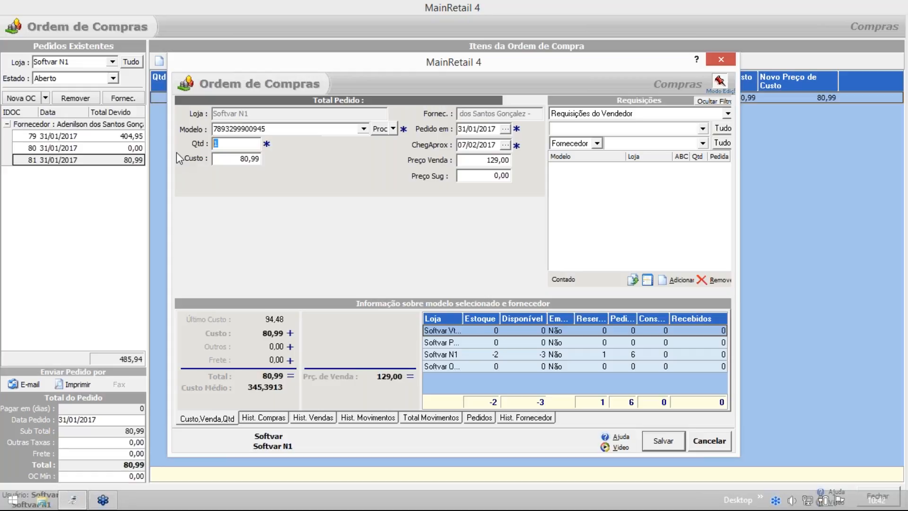
type("6")
left_click(788, 385)
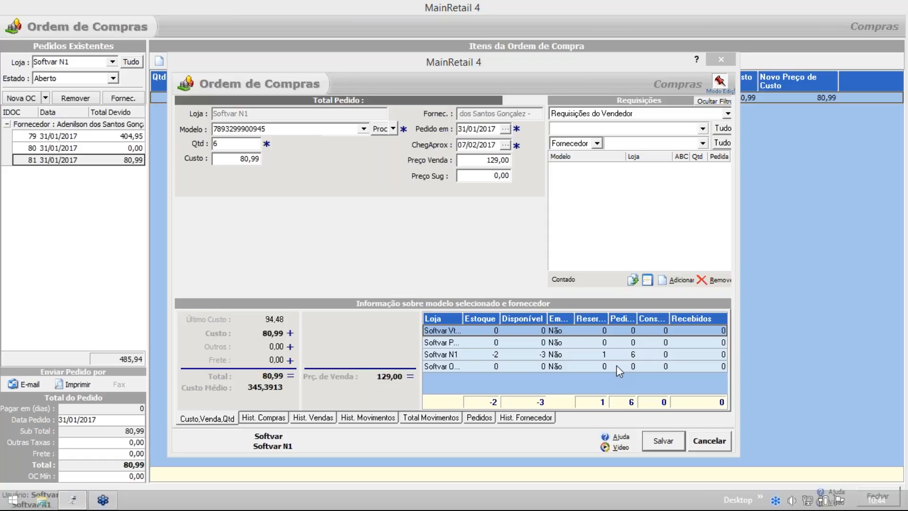
left_click(431, 257)
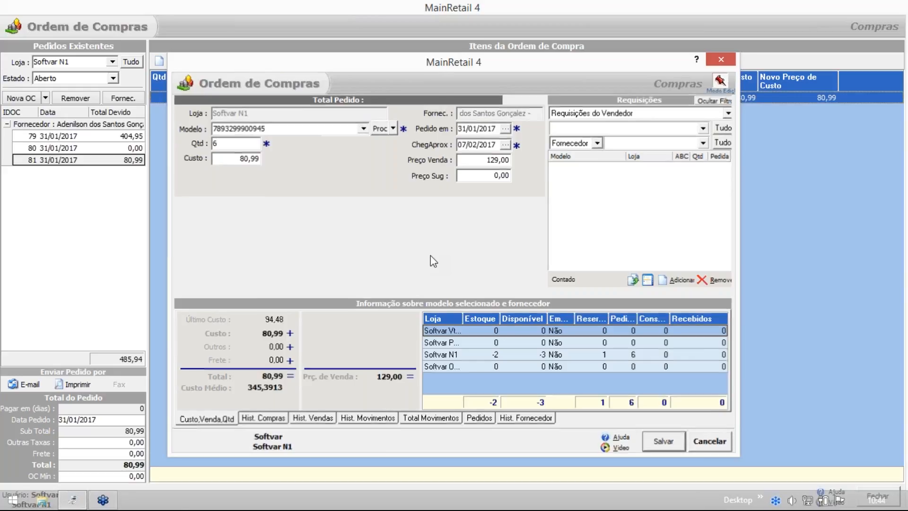
key("Escape")
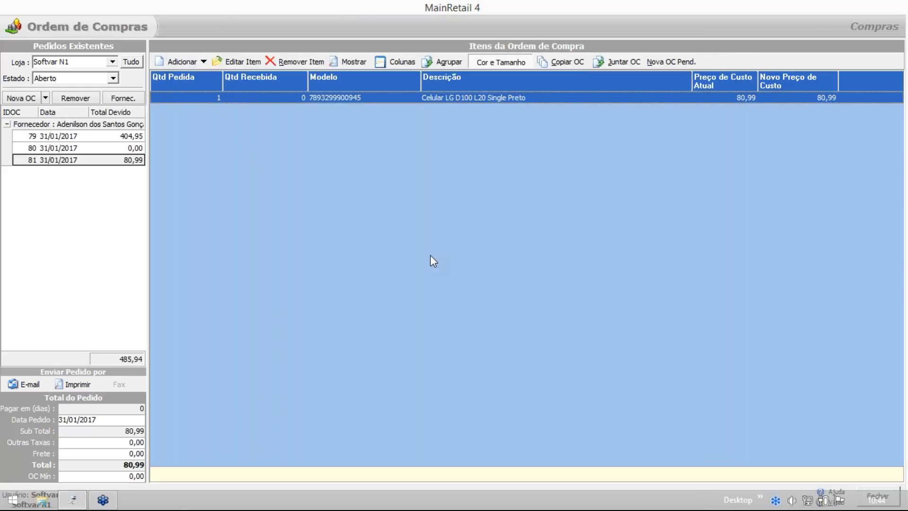
key("Escape")
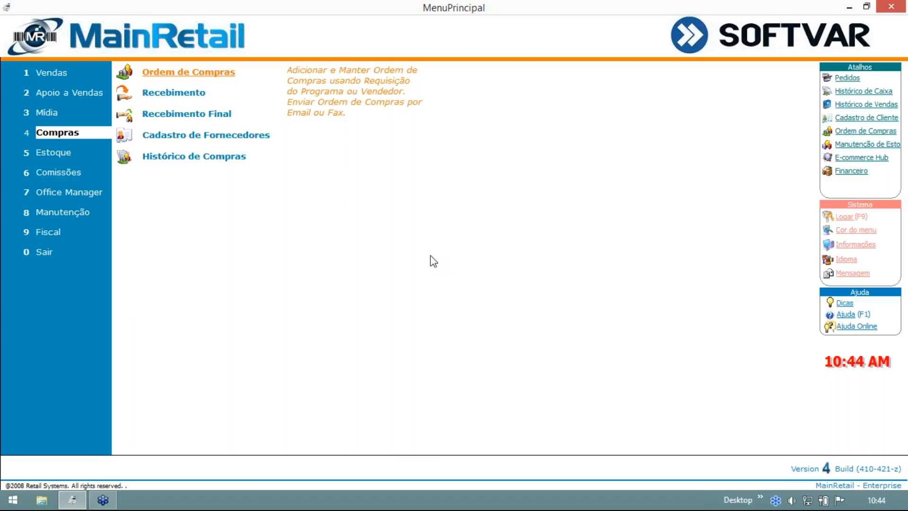
- View the Requisição do Vendedor screen from the sales options and return to the main menu
left_click(115, 75)
left_click(116, 75)
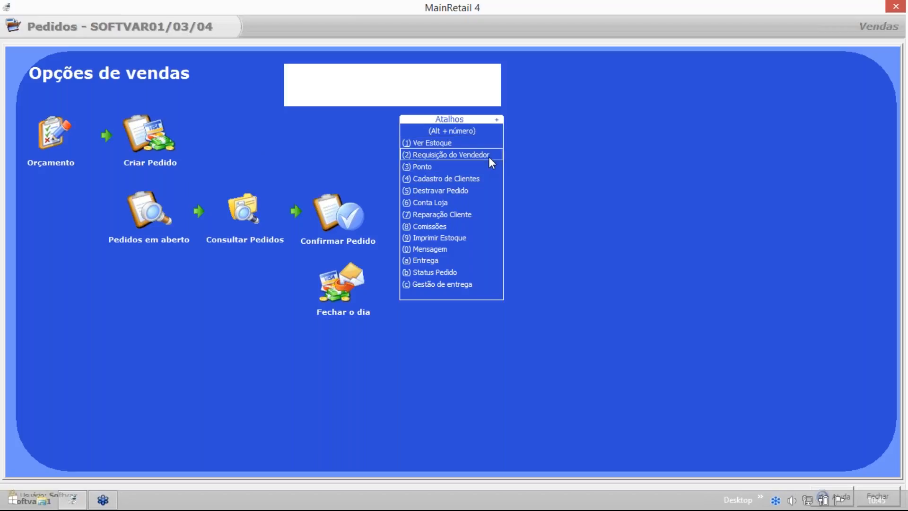
left_click(464, 154)
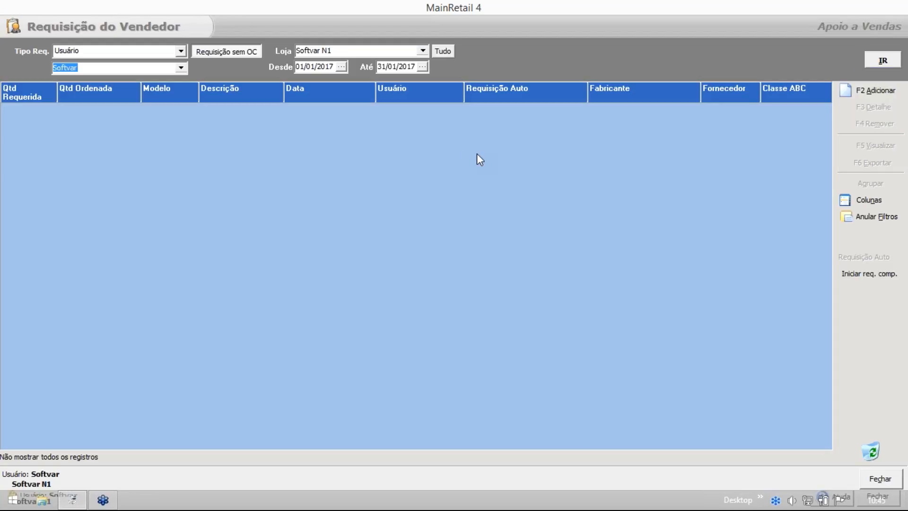
key("Escape")
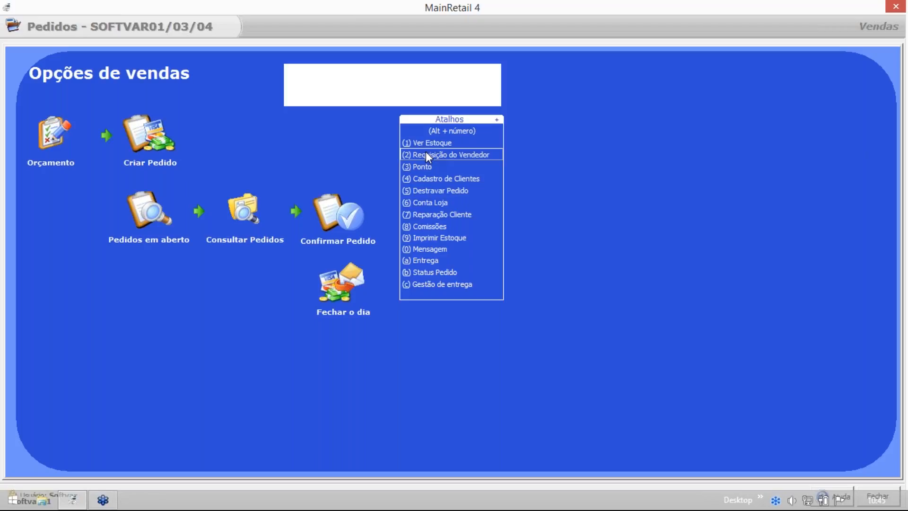
key("Escape")
left_click(86, 90)
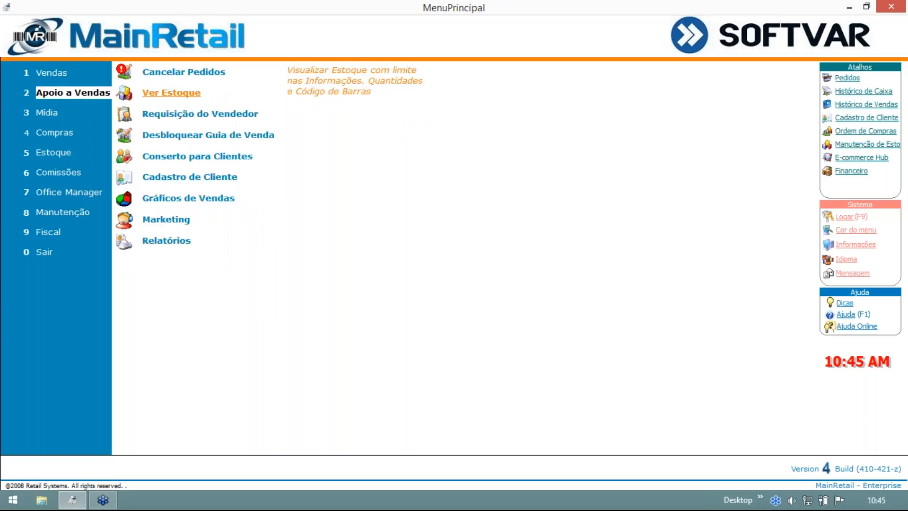
left_click(211, 115)
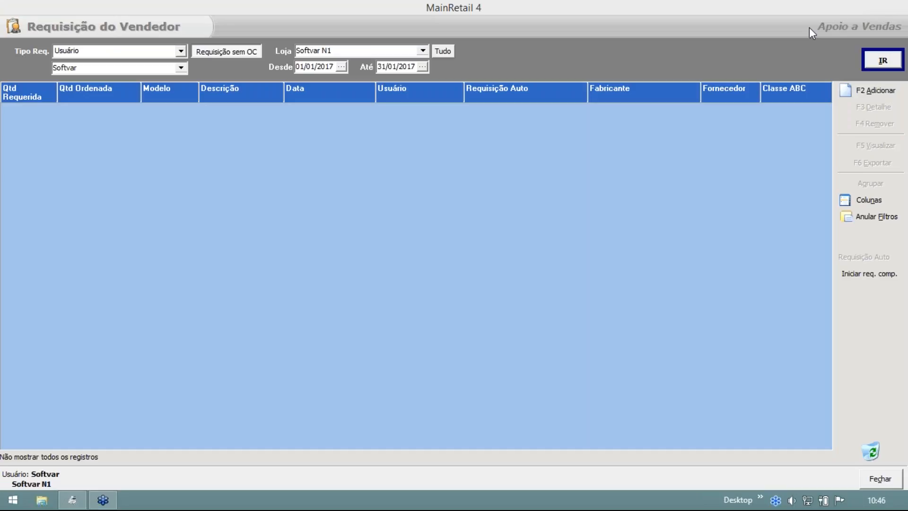
left_click(864, 89)
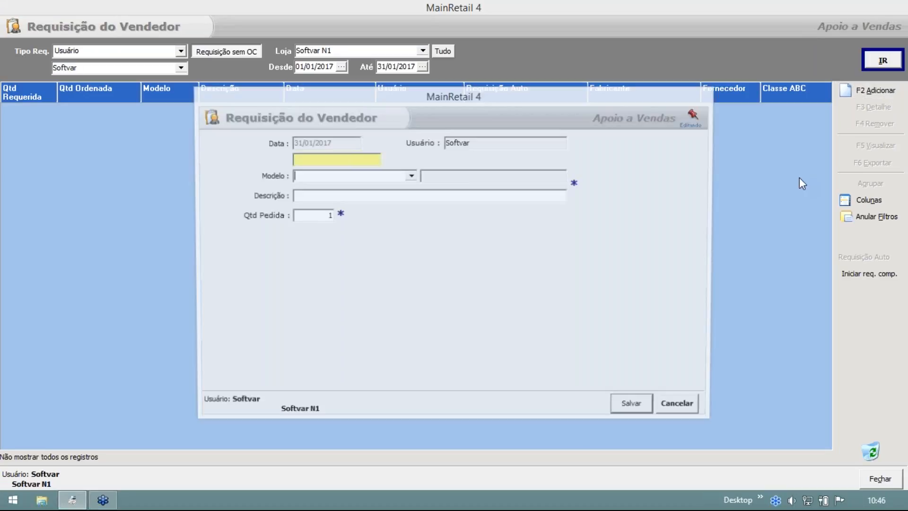
left_click_drag(547, 96, 597, 62)
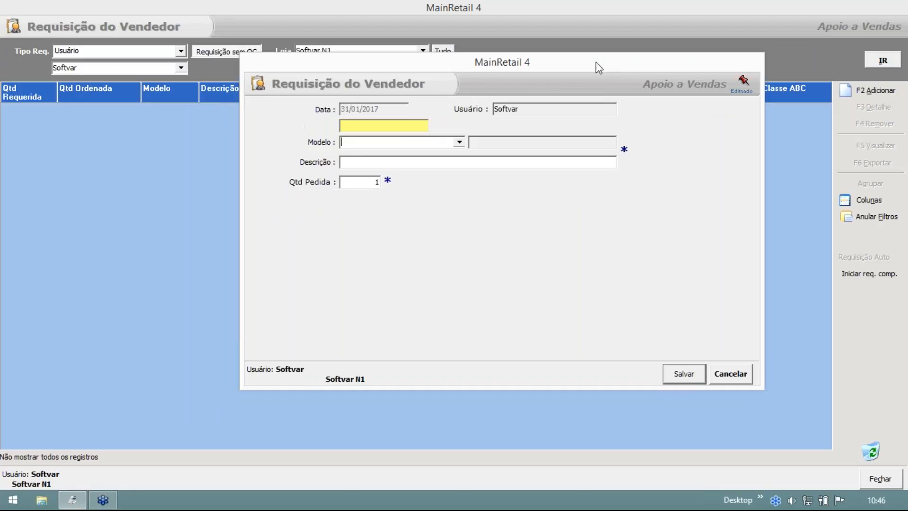
key("alt+Down")
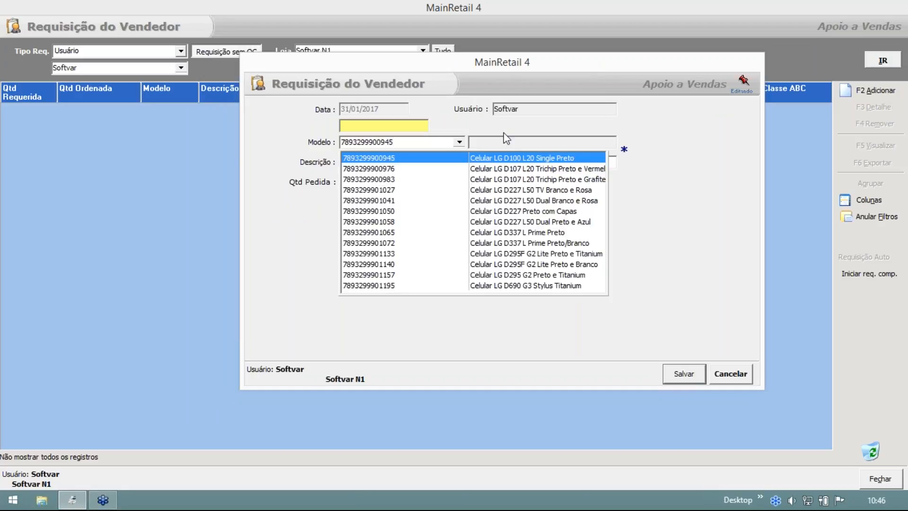
key("Return")
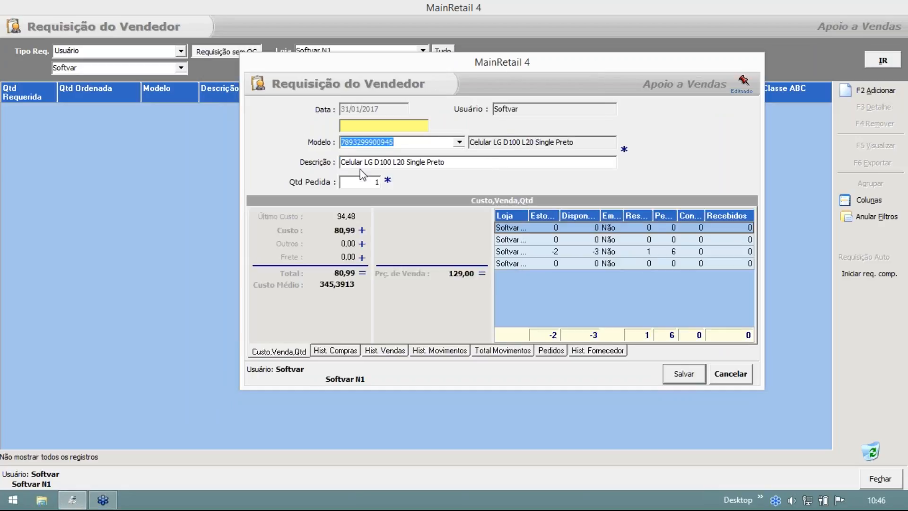
- Set the requisition's requested quantity to 10, save it, and refresh the requisition list
key("Tab")
type("10")
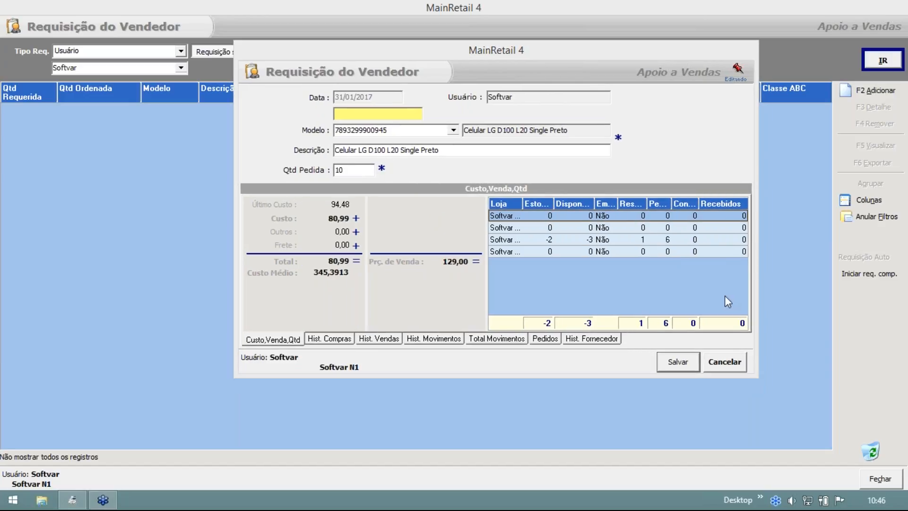
left_click(678, 362)
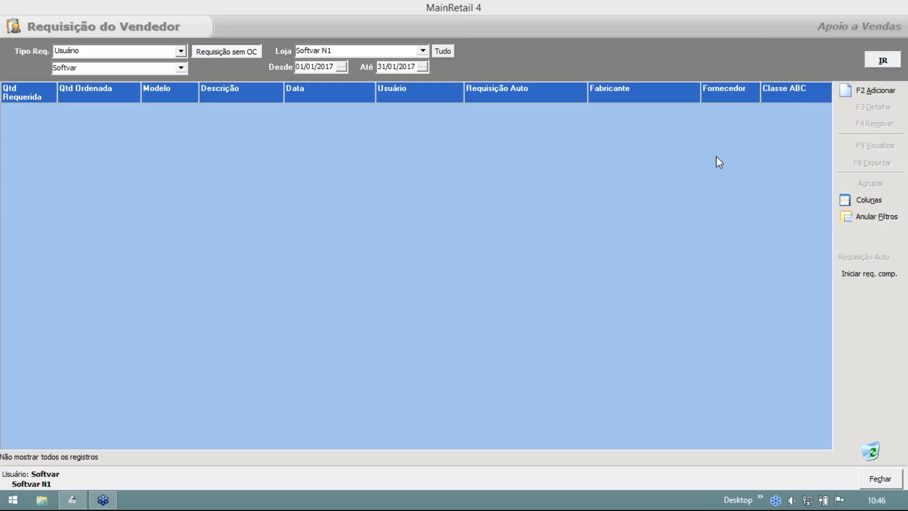
left_click(891, 60)
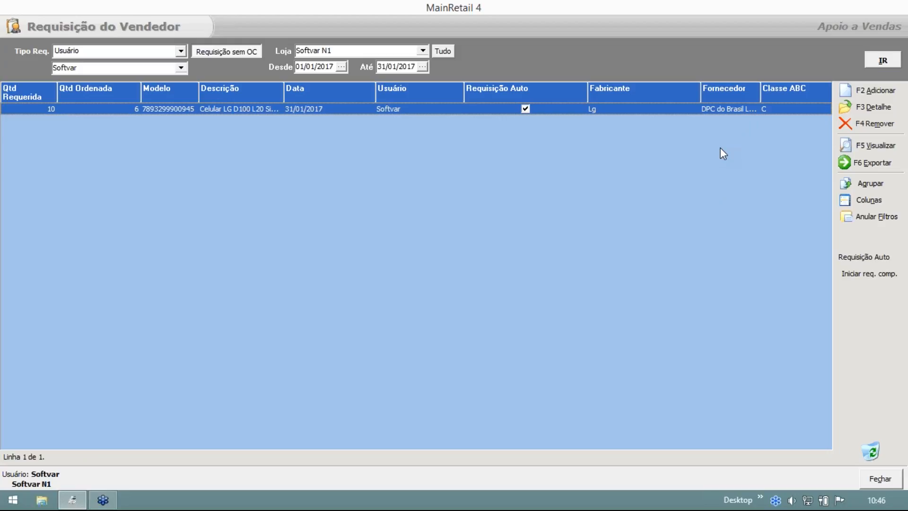
left_click(870, 91)
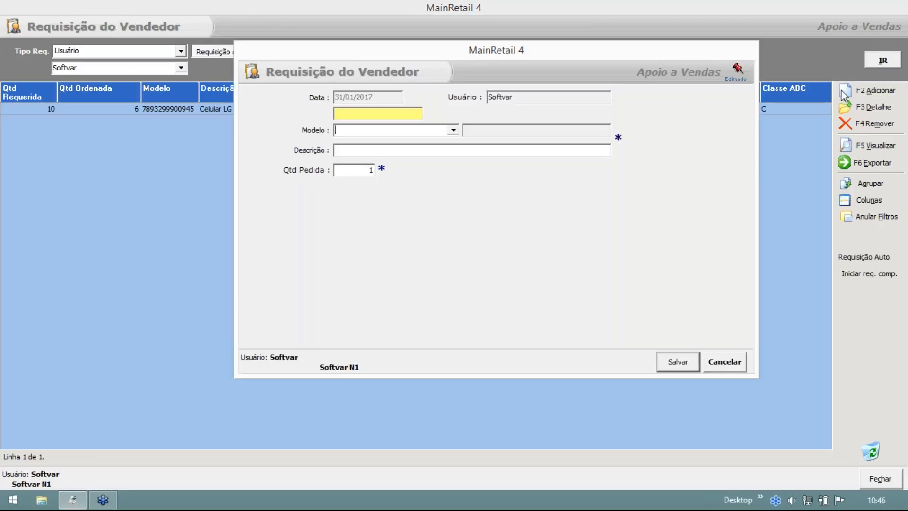
left_click_drag(550, 58, 579, 57)
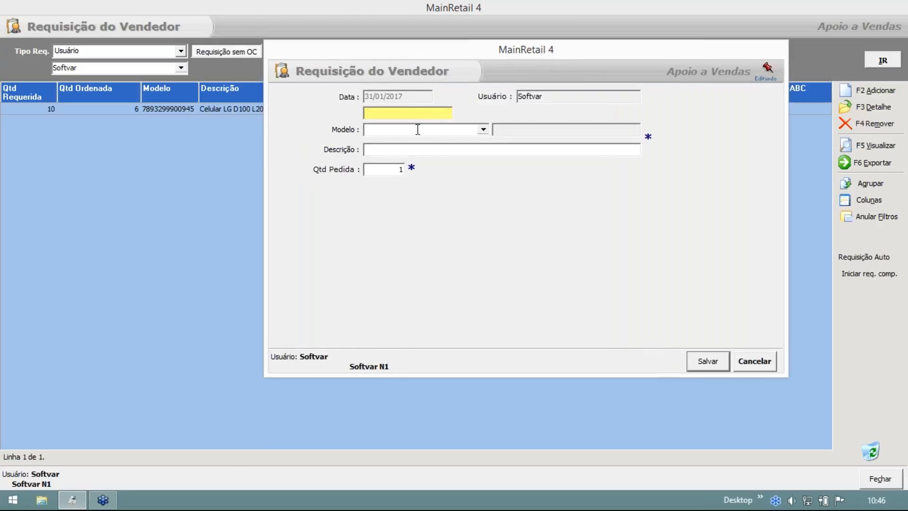
left_click(483, 130)
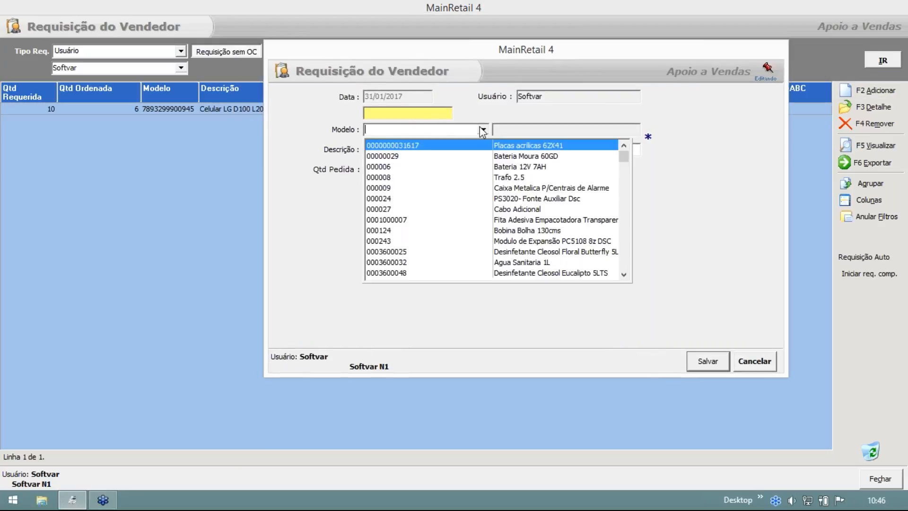
left_click(412, 146)
type("7893299900945")
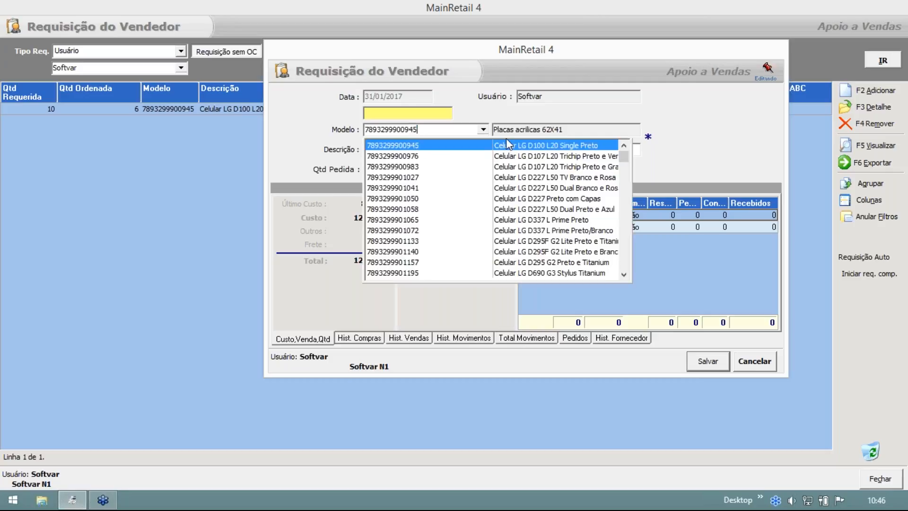
left_click(506, 138)
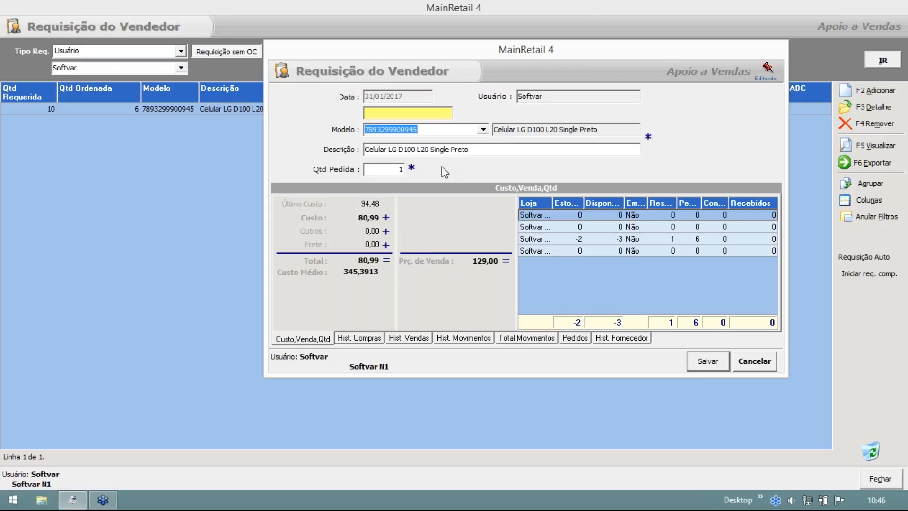
- Change the requisition's description to Celular LG Branco and clear its model code
left_click_drag(398, 149, 523, 153)
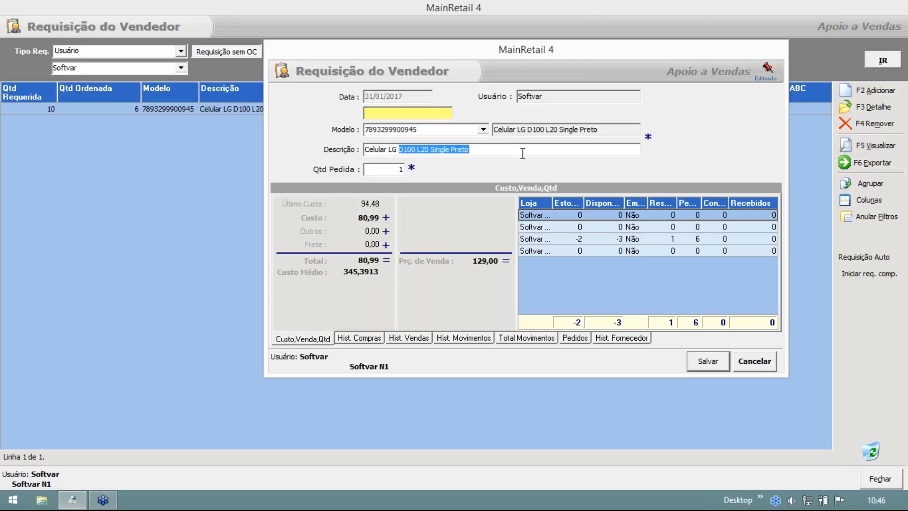
type("Bran")
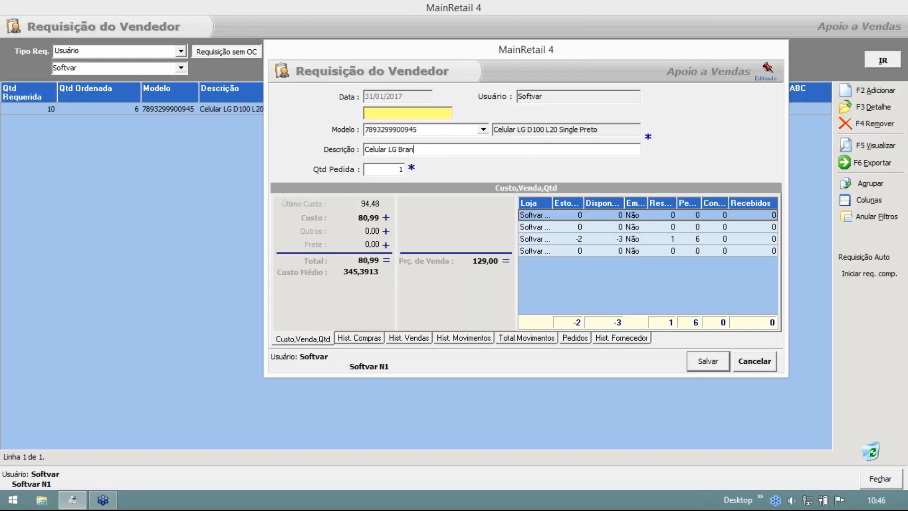
type("co")
left_click_drag(428, 129, 264, 107)
key("BackSpace")
left_click(482, 66)
left_click_drag(404, 65, 370, 54)
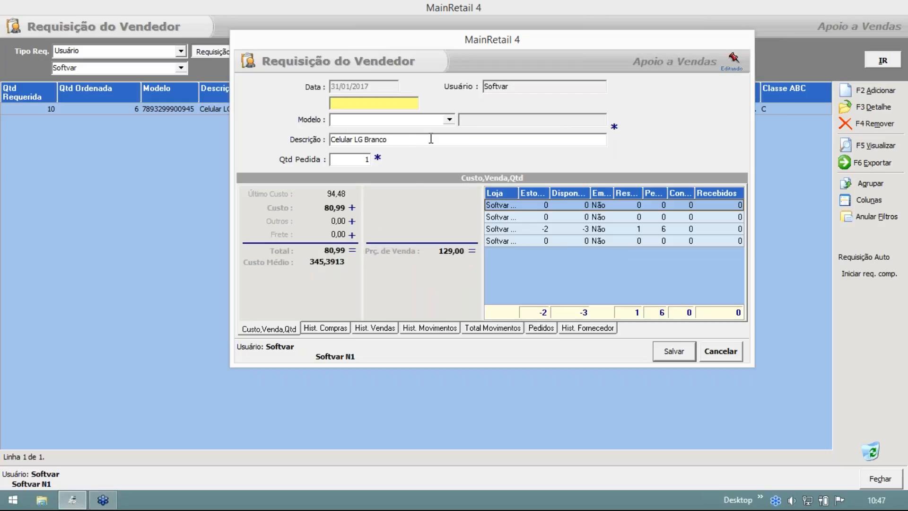
- Set the Celular LG Branco requisition's requested quantity to 10, save it, and compare both requisitions in the list
left_click(355, 163)
type("0")
key("Return")
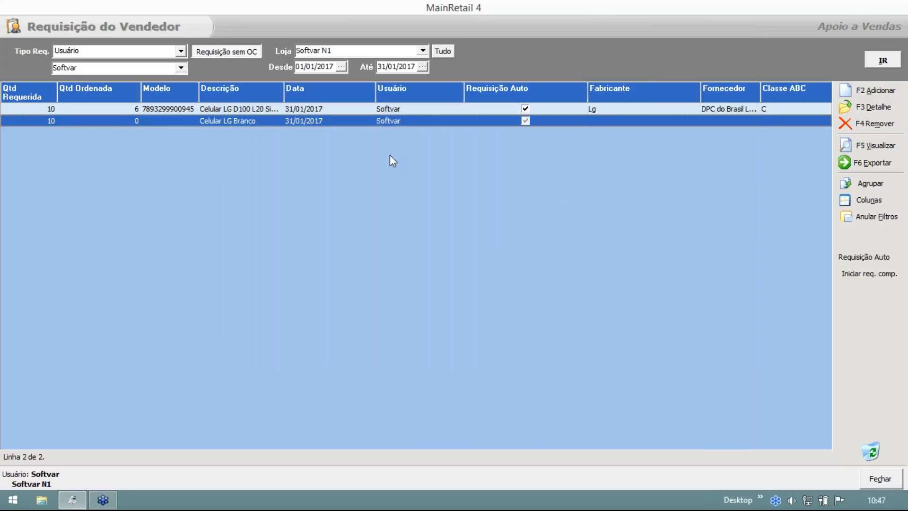
left_click(598, 110)
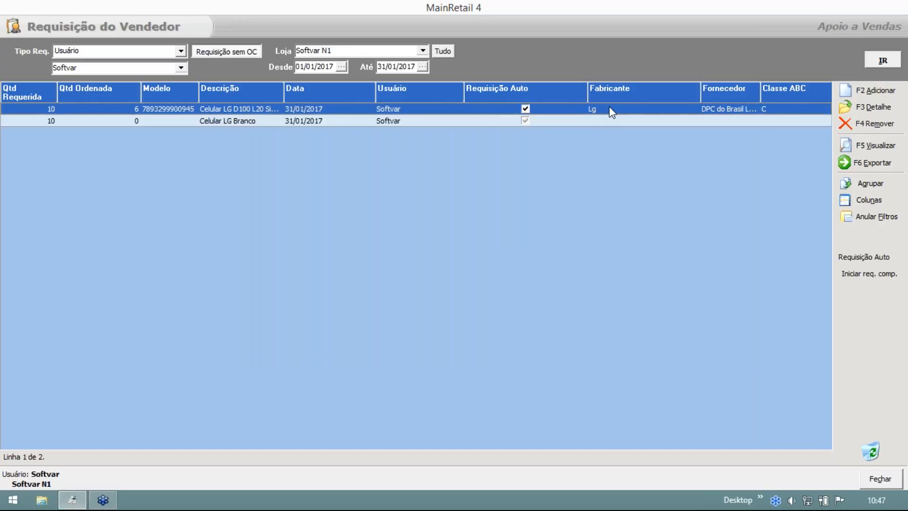
left_click(438, 119)
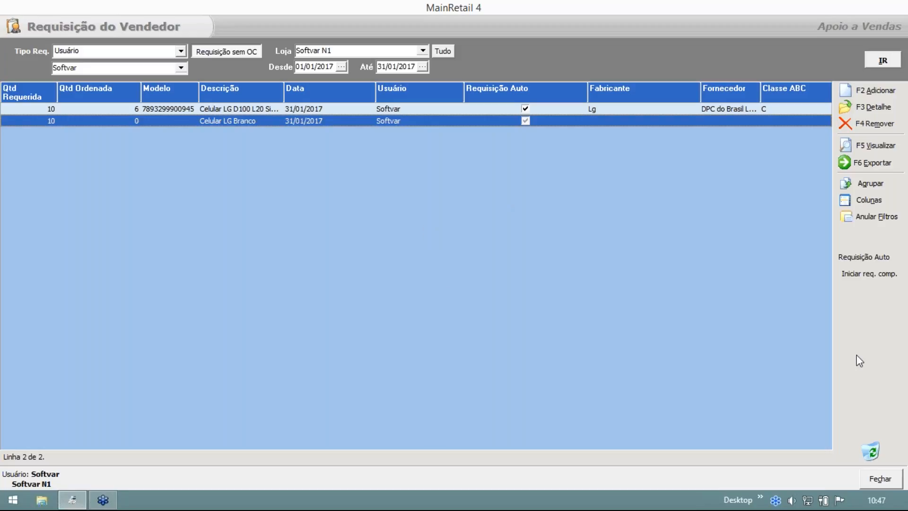
- Leave the seller requisitions, open Ordem de Compras, and select the supplier's 404,95 order
left_click(884, 479)
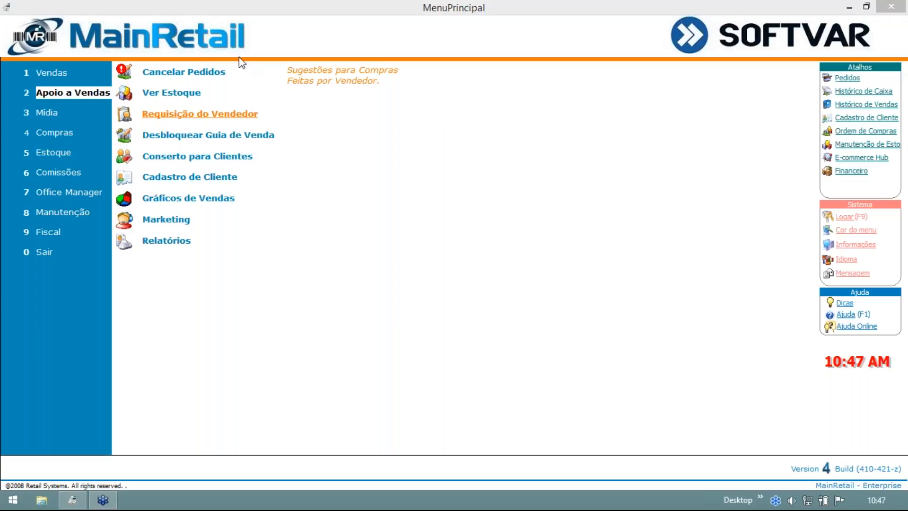
mouse_move(67, 132)
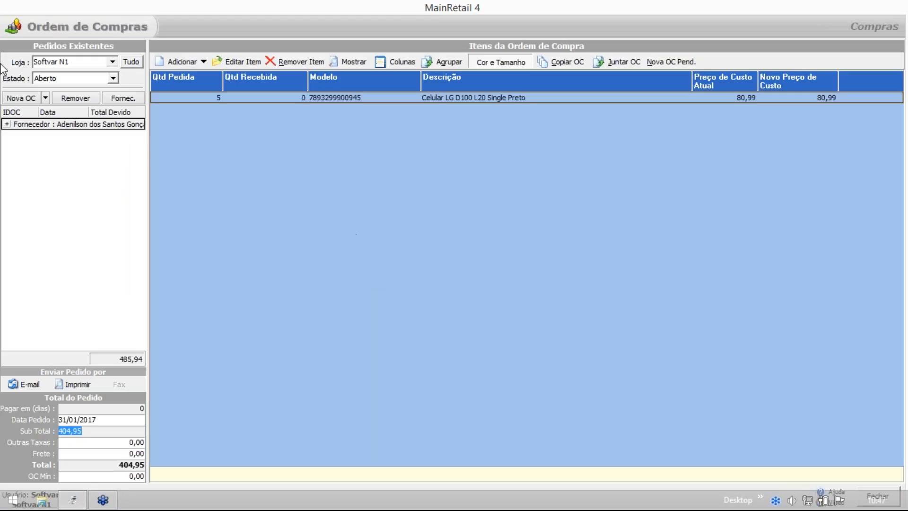
left_click(6, 125)
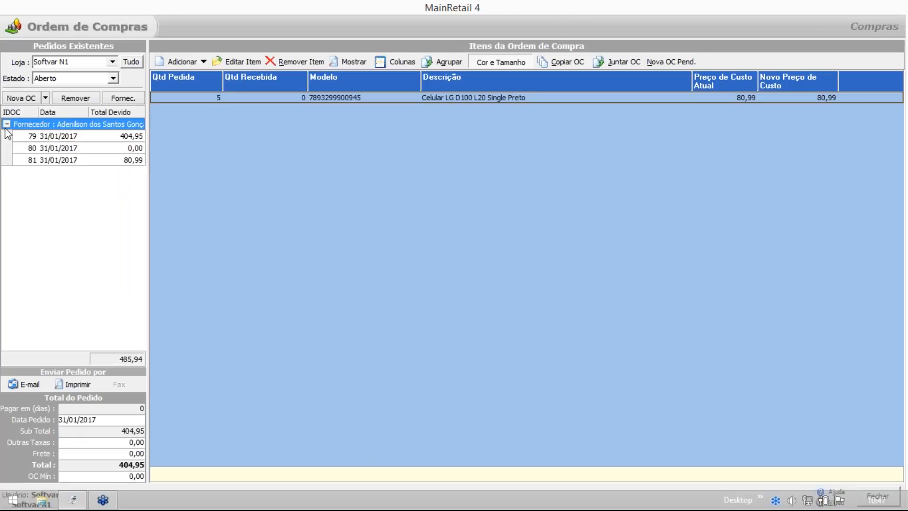
left_click(64, 137)
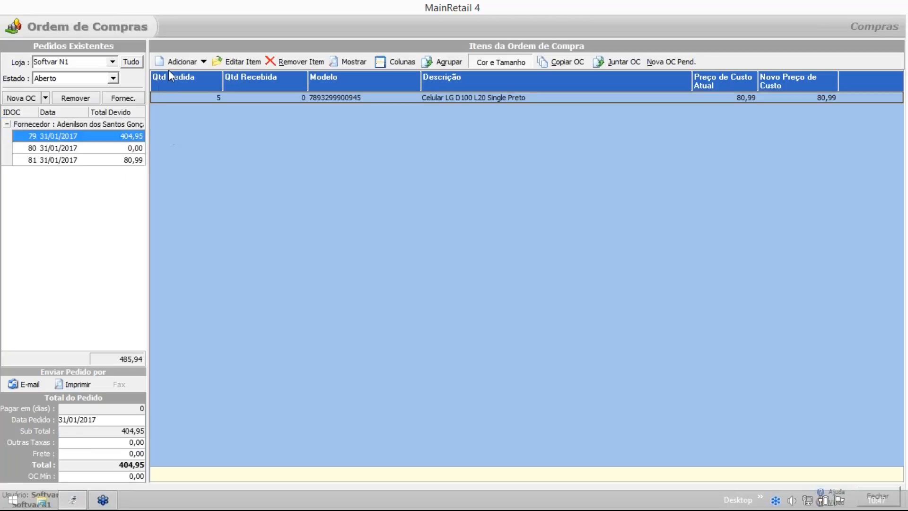
left_click(197, 61)
left_click_drag(370, 67, 248, 19)
key("Down")
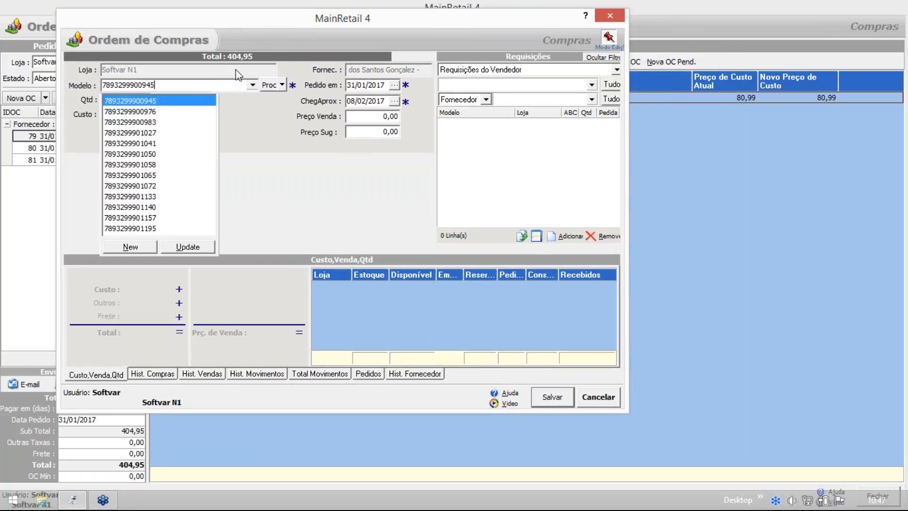
left_click(156, 101)
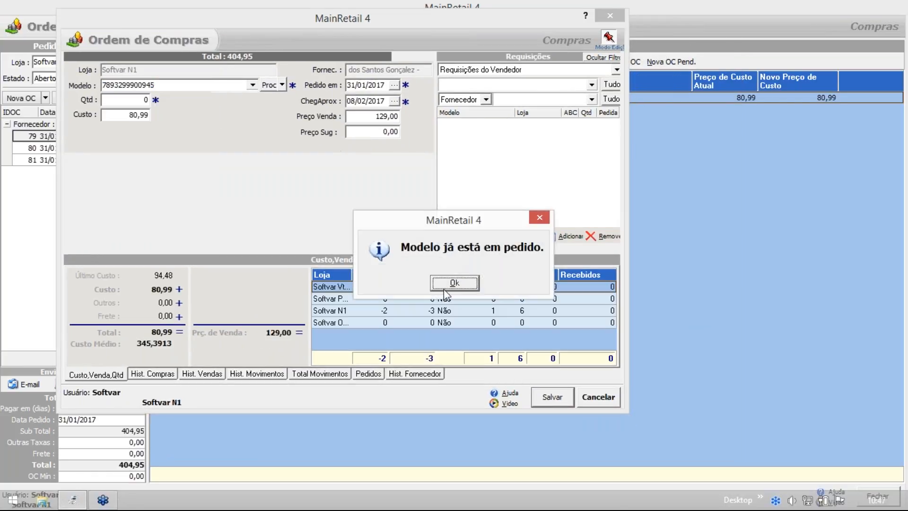
key("Return")
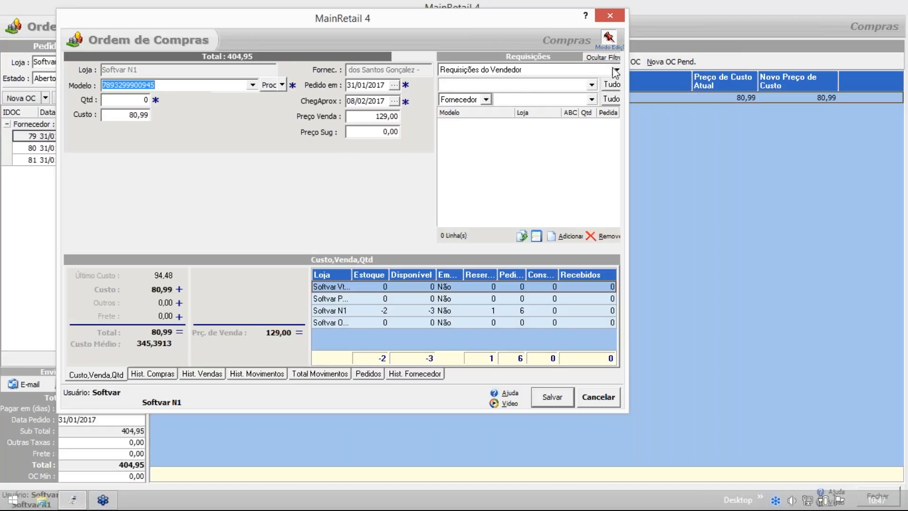
- List requisitions for all suppliers and view them filtered by Todas as Requisições and Requisições para novos modelos
left_click(611, 99)
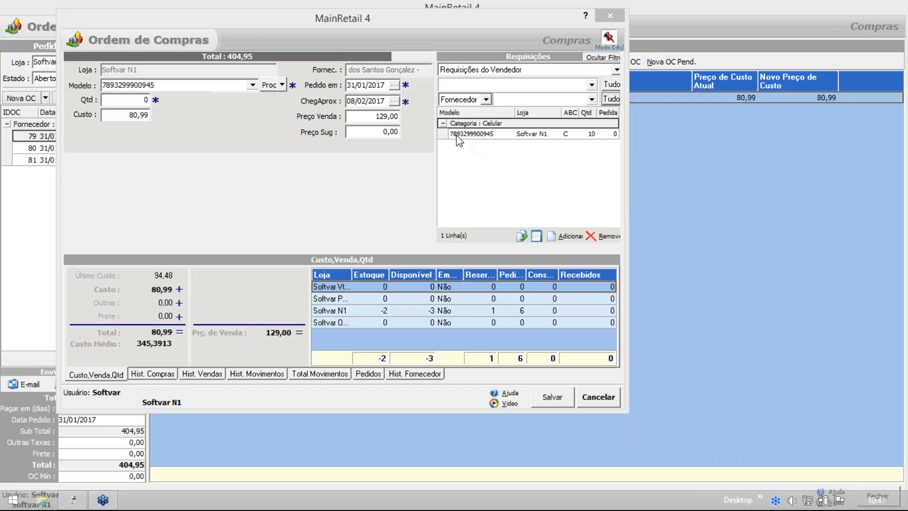
left_click(617, 71)
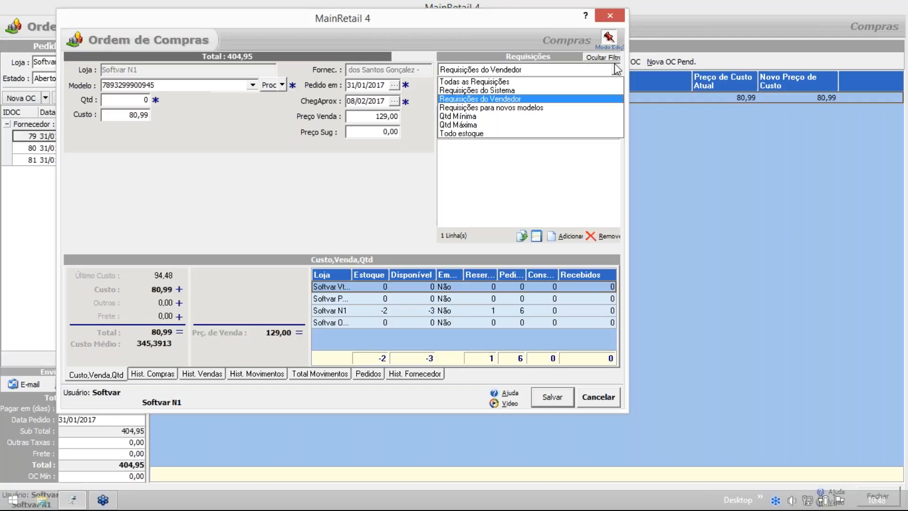
left_click(502, 81)
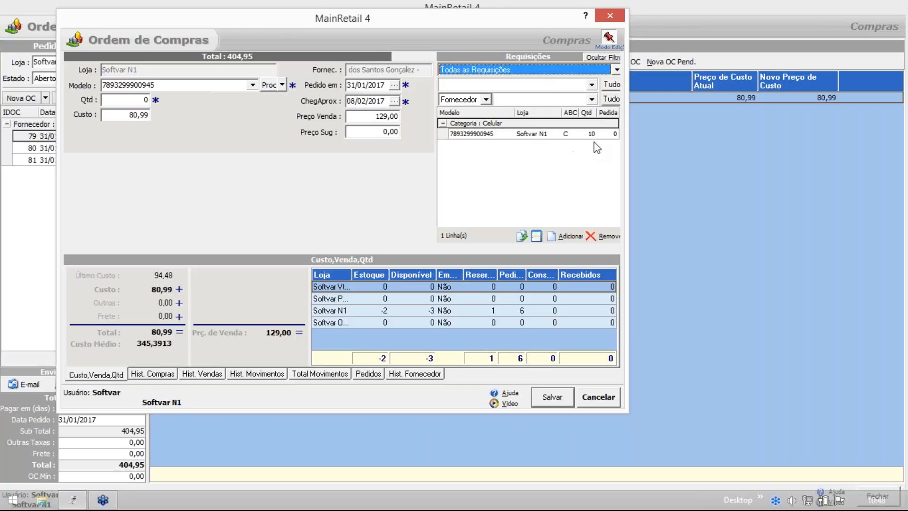
left_click(616, 70)
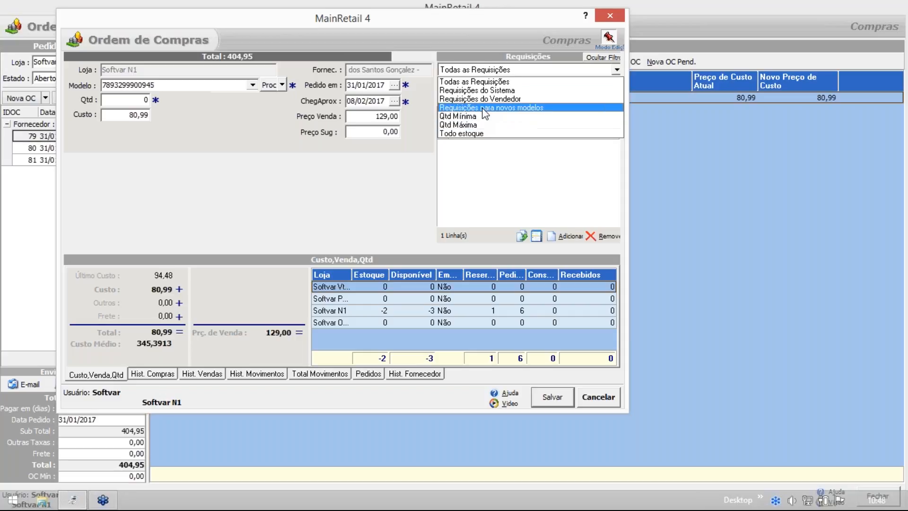
left_click(473, 108)
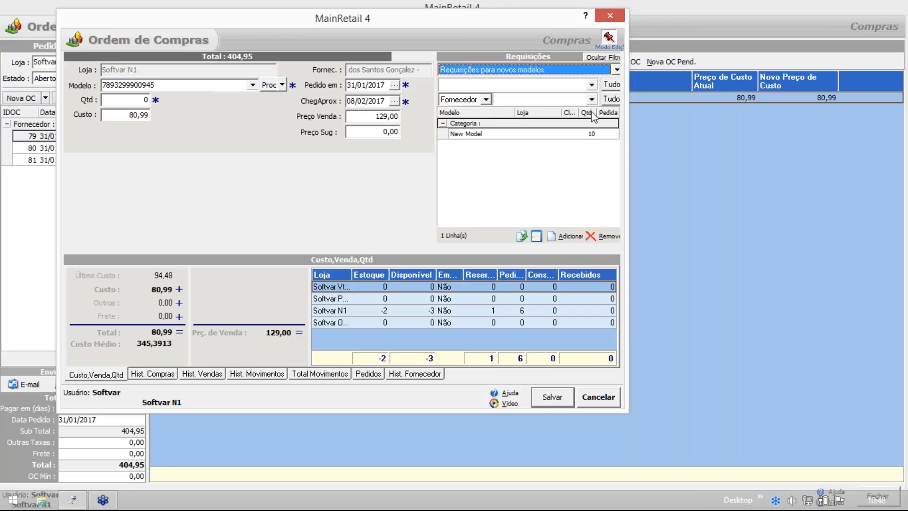
- Filter the requisitions list by Todo estoque and look through its models
left_click(616, 70)
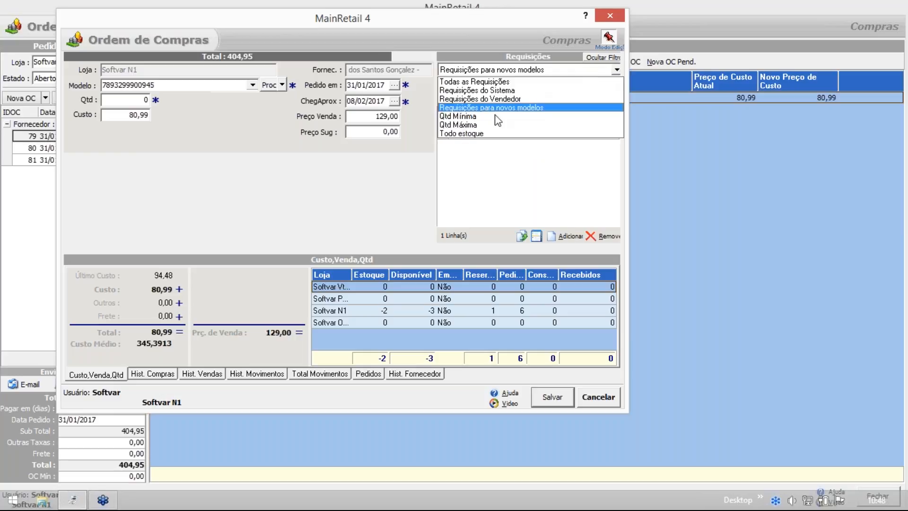
left_click(486, 134)
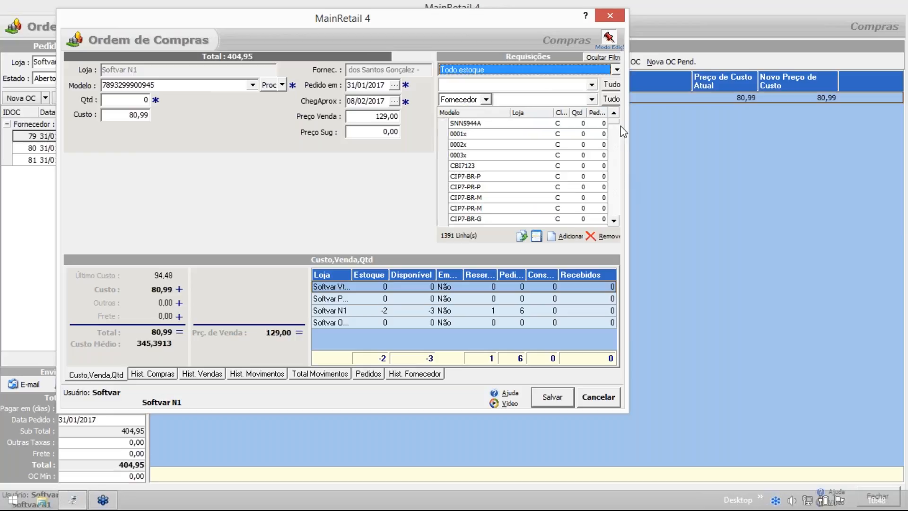
mouse_move(617, 127)
left_mouse_down()
mouse_move(614, 215)
mouse_move(617, 126)
left_mouse_up()
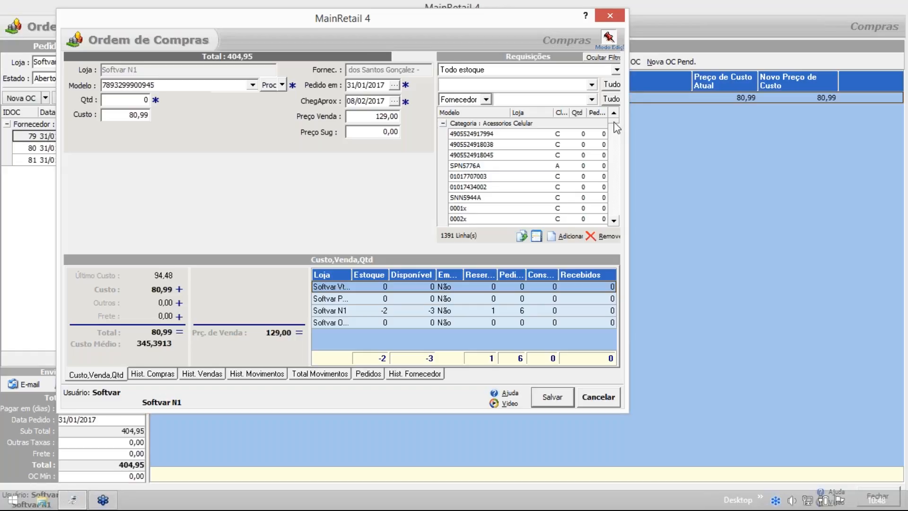
scroll(613, 122, "down", 12)
mouse_move(617, 132)
left_mouse_down()
mouse_move(618, 166)
mouse_move(627, 124)
left_mouse_up()
left_click(616, 69)
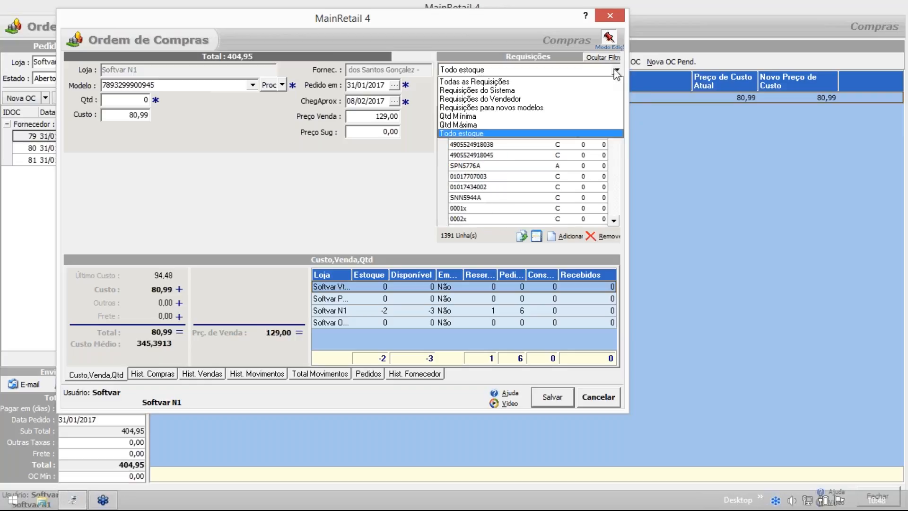
left_click(583, 81)
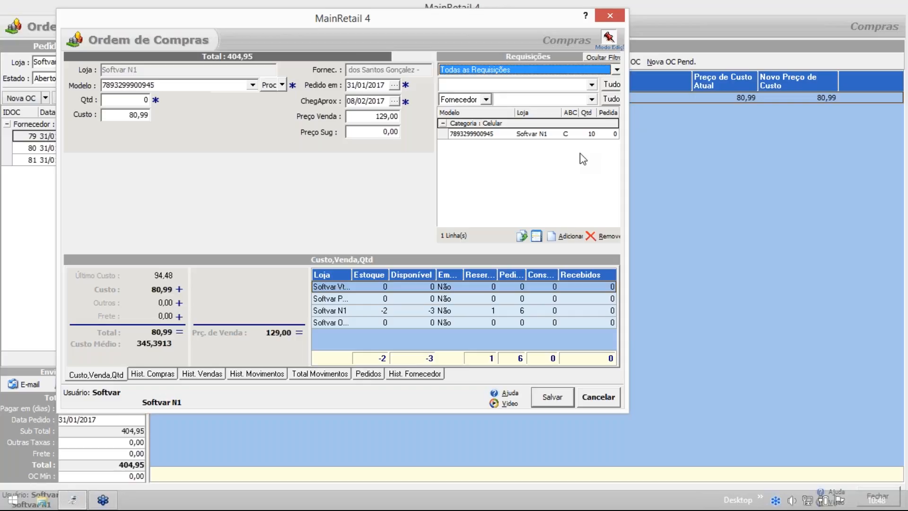
left_click(502, 135)
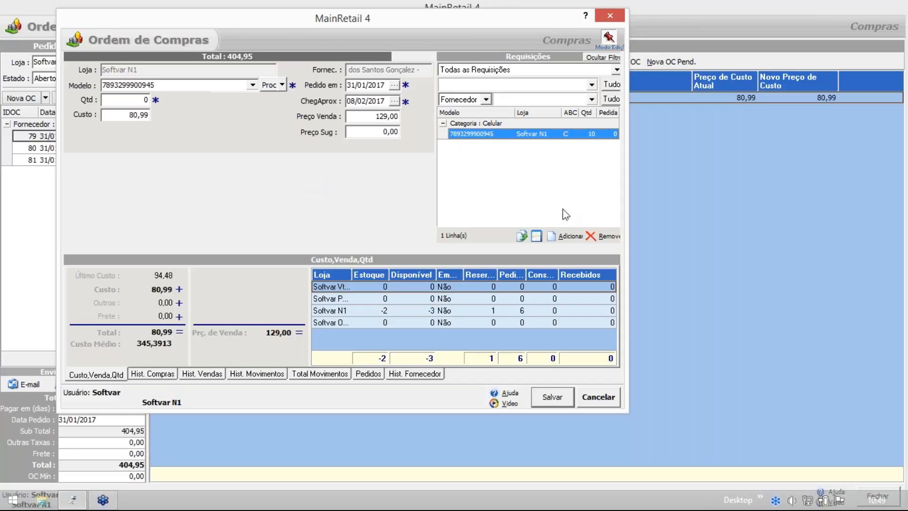
left_click(593, 239)
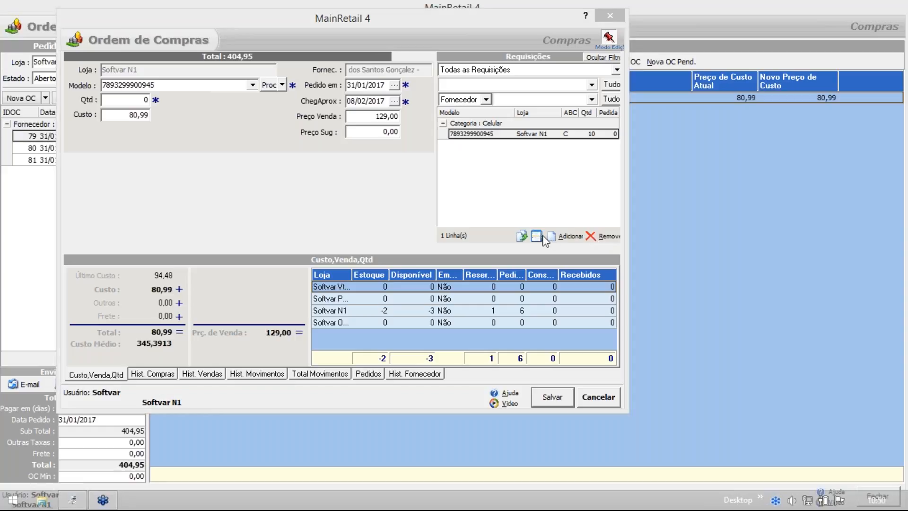
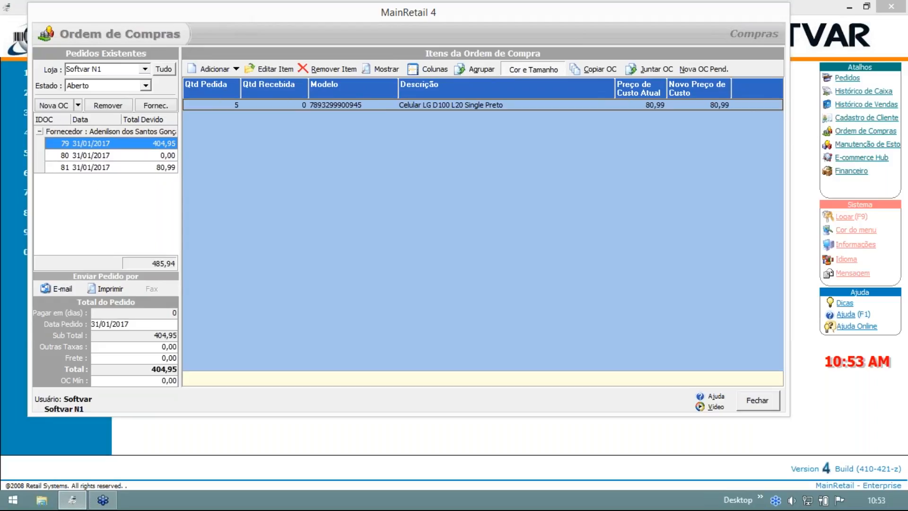
- Enlarge the purchase orders window, view the new purchase order form for store Softvar N1, and cancel the form
left_click_drag(176, 416, 177, 434)
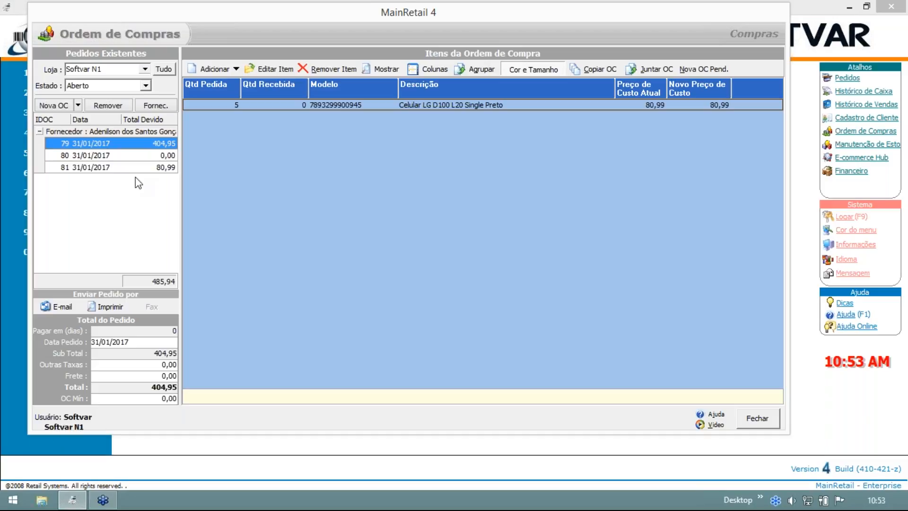
left_click(55, 108)
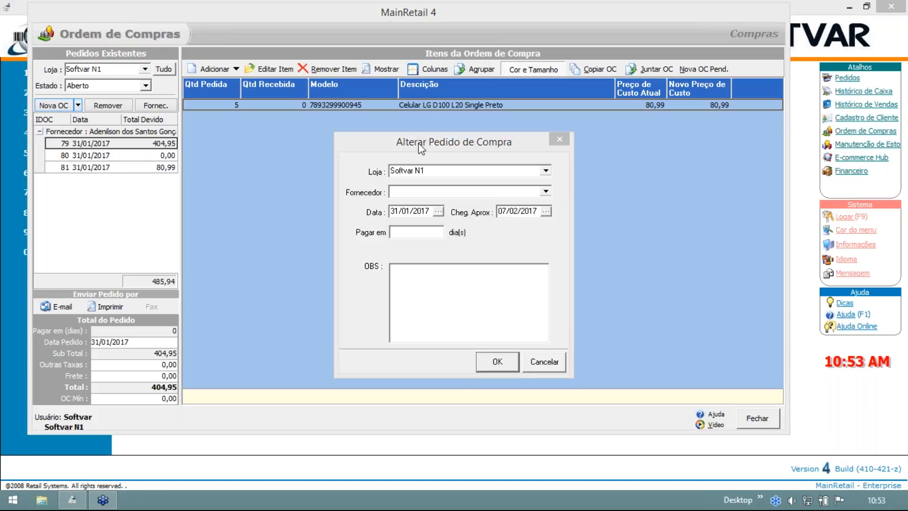
left_click_drag(419, 145, 327, 145)
left_click(354, 171)
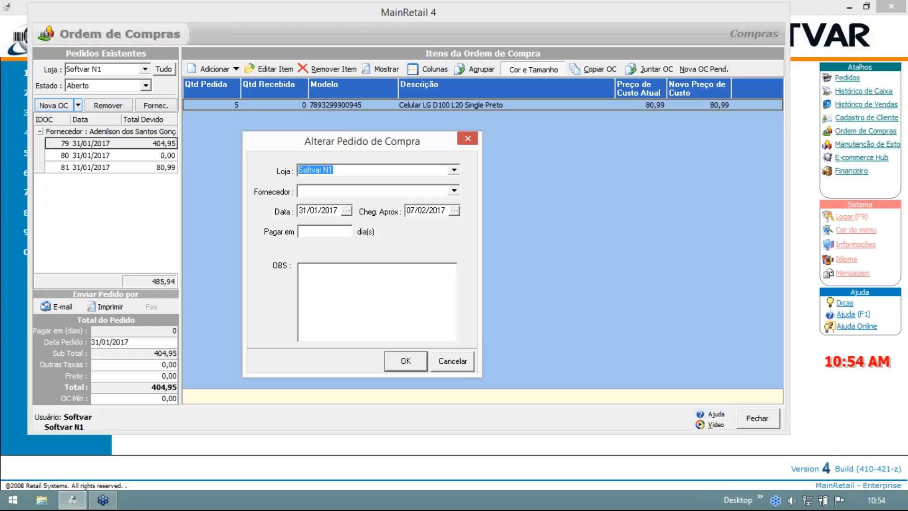
left_click(456, 368)
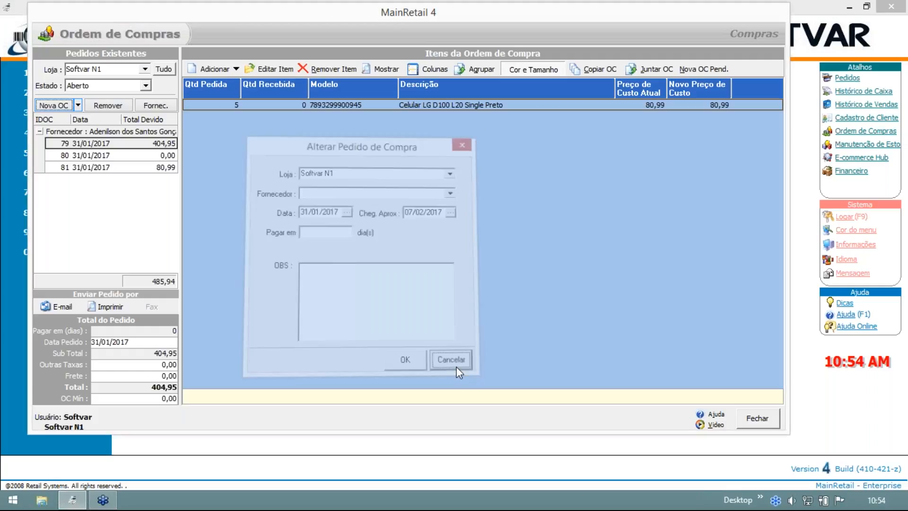
double_click(239, 110)
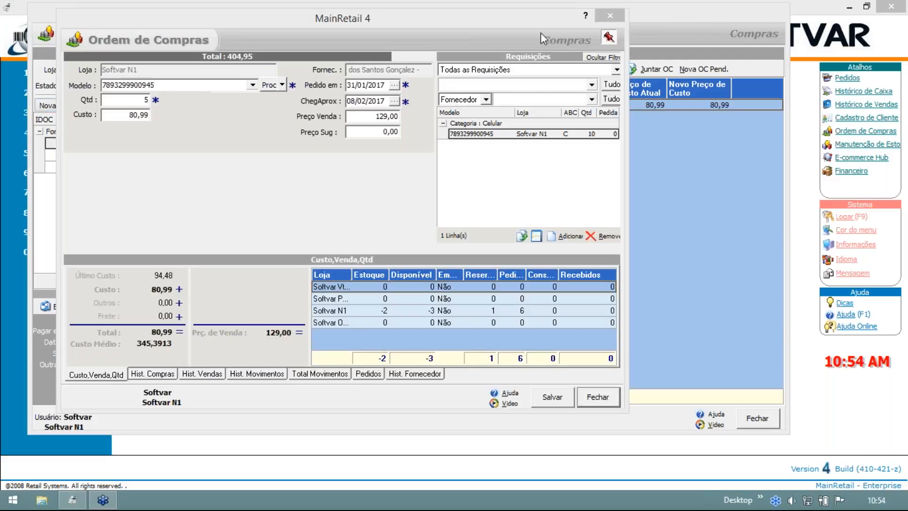
left_click_drag(526, 274, 553, 273)
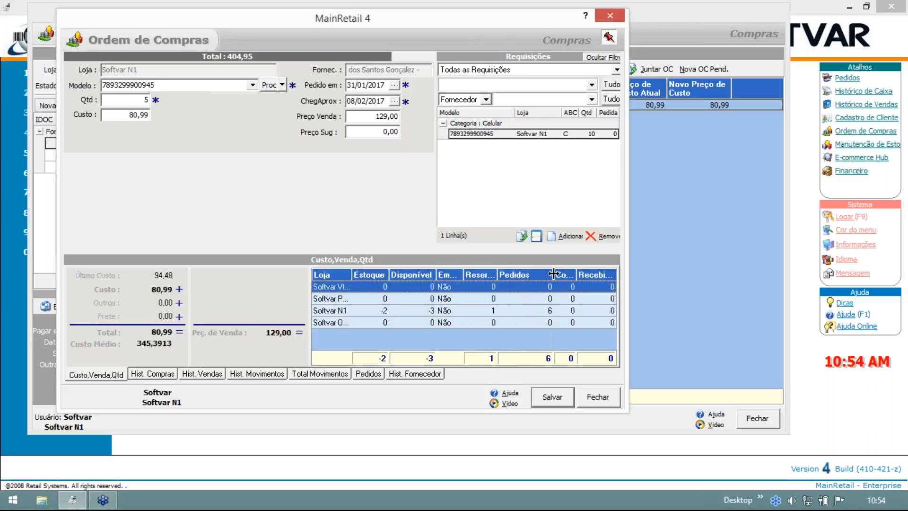
left_click(540, 315)
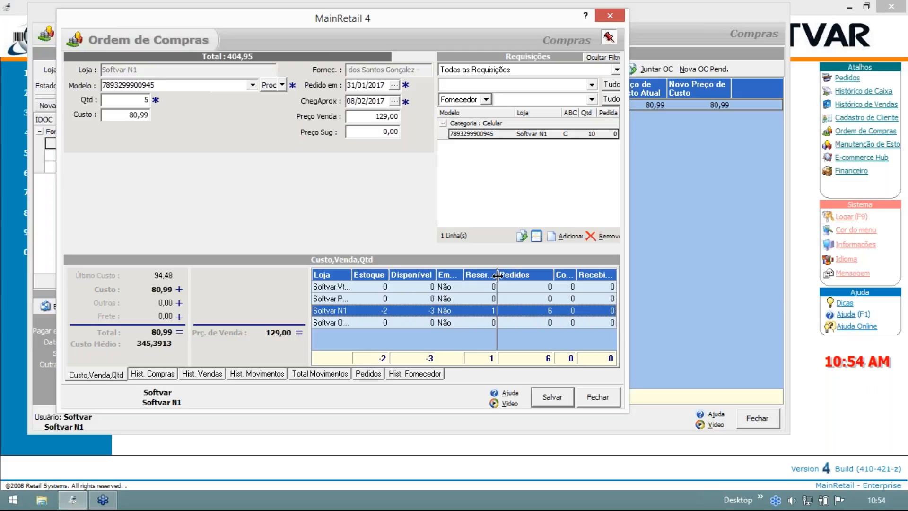
left_click_drag(497, 274, 517, 274)
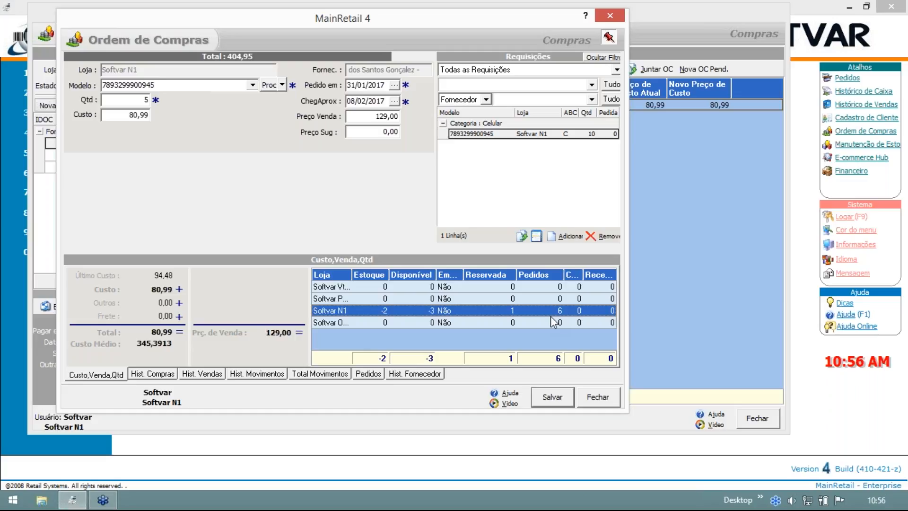
- Open the Cronograma image from the desktop shortcuts in Windows Photo Viewer, review the training schedule, and close it
left_click(760, 497)
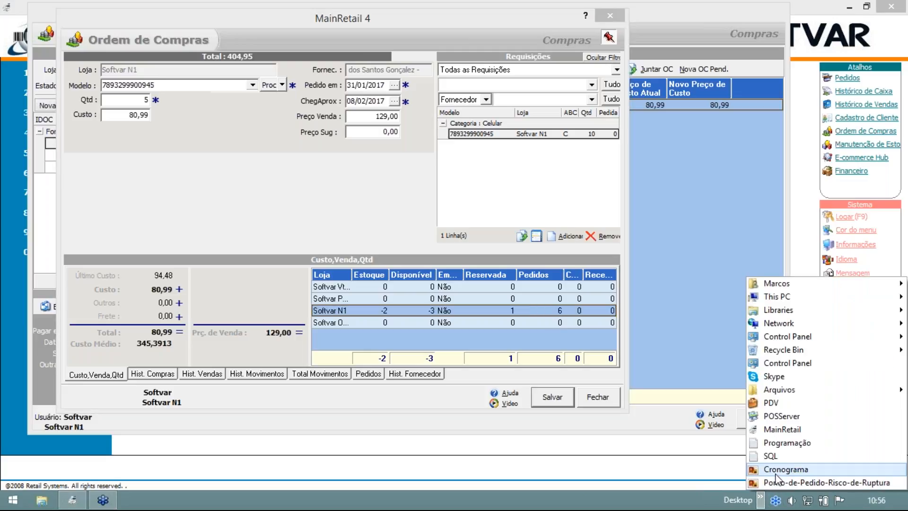
left_click(776, 474)
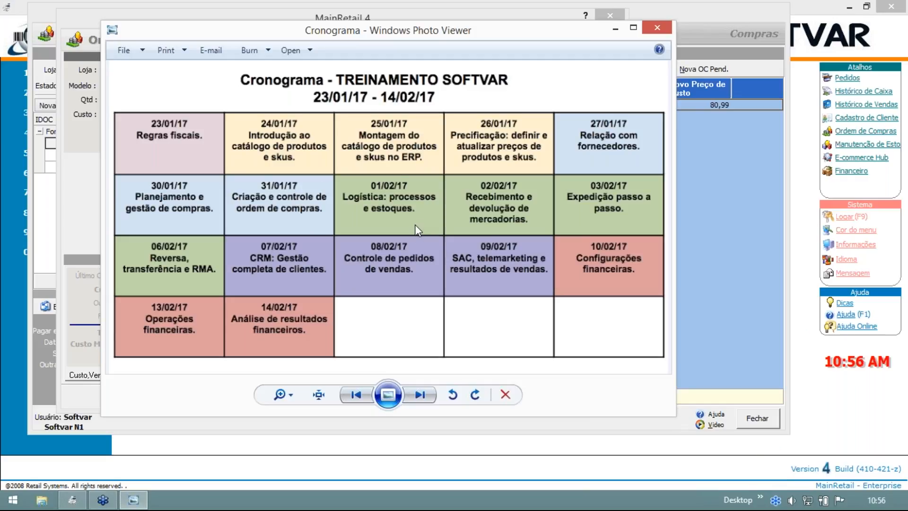
left_click_drag(254, 35, 204, 60)
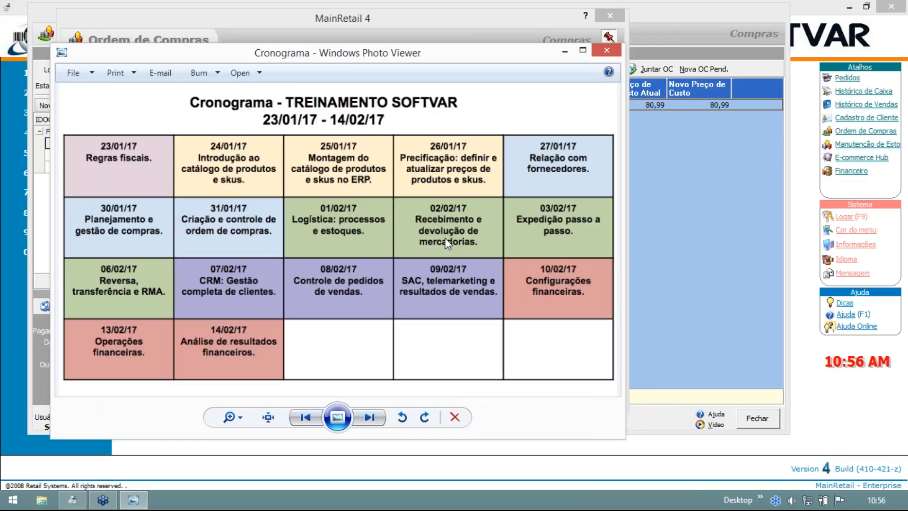
left_click(62, 53)
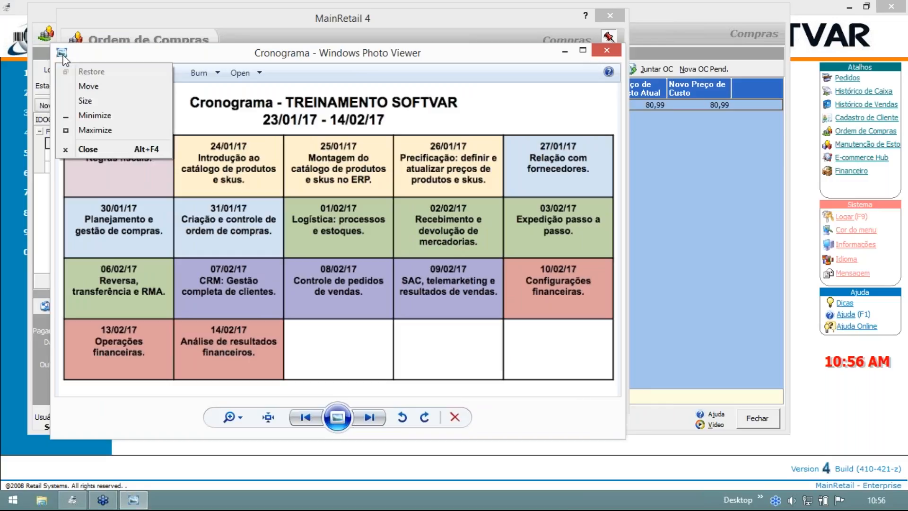
left_click(62, 53)
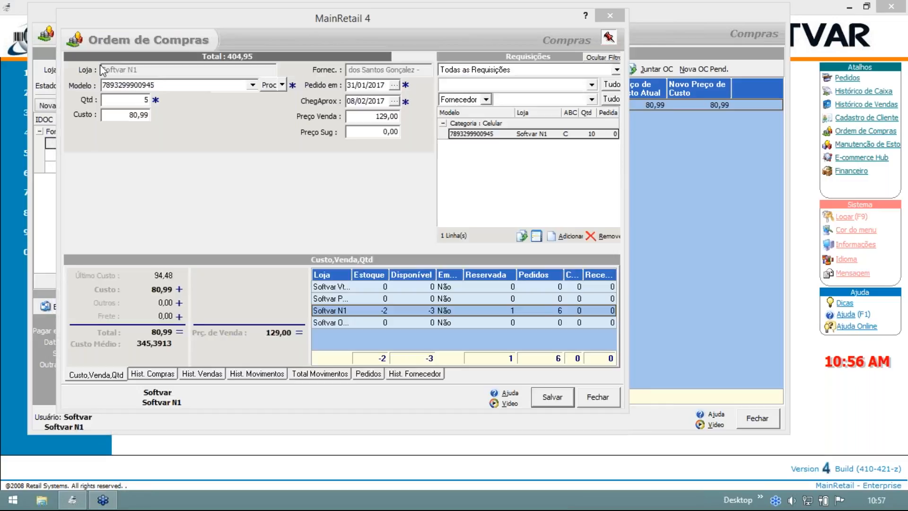